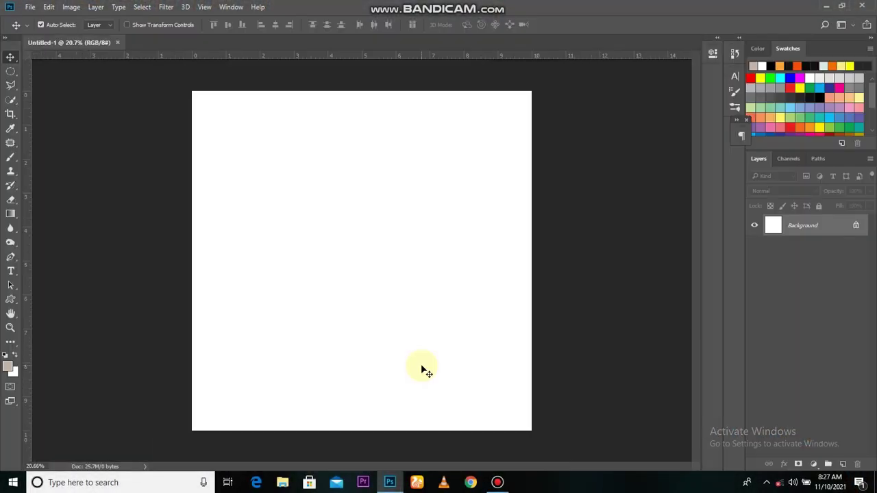
# - Open the rooftop sunset photo and zoom in on the ledge
pyautogui.click(30, 7)
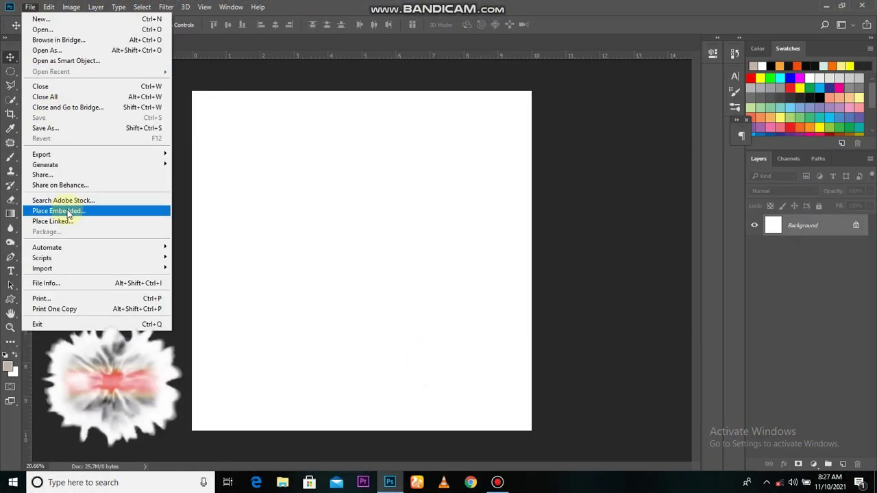
pyautogui.click(27, 30)
pyautogui.doubleClick(128, 89)
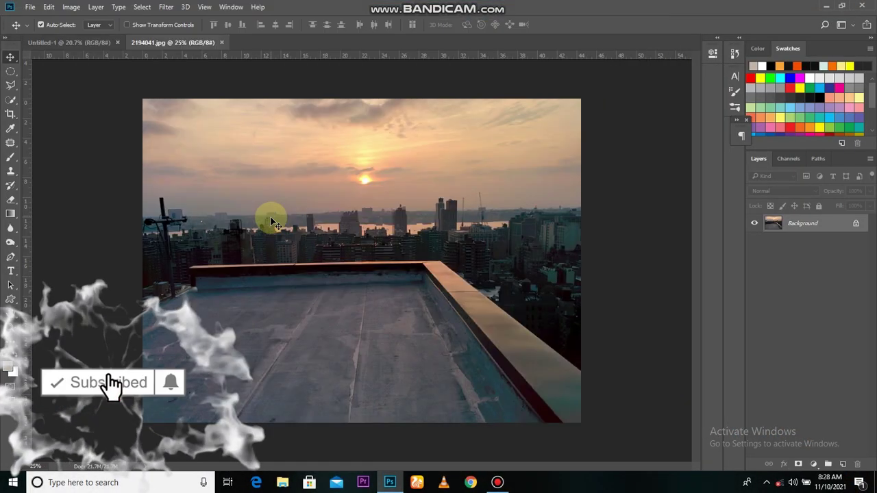
pyautogui.scroll(5, 110, 305)
pyautogui.scroll(3, 151, 277)
# - Outline the parapet ledge with a Pen path and turn it into a selection
pyautogui.click(151, 221)
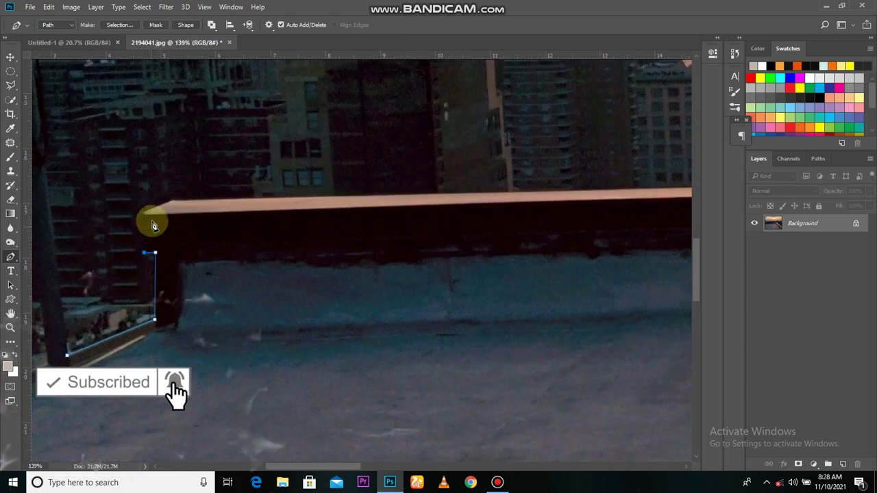
pyautogui.scroll(3, 335, 243)
pyautogui.click(478, 276)
pyautogui.scroll(-4, 580, 400)
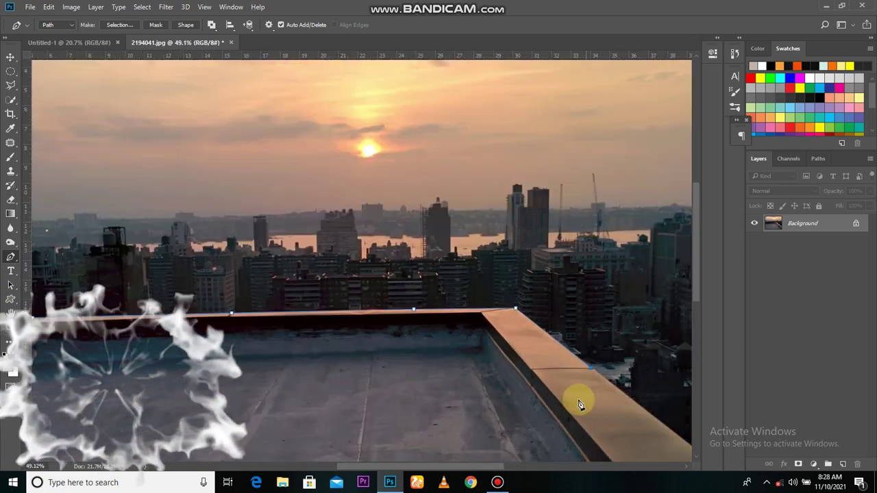
pyautogui.scroll(-1, 435, 343)
pyautogui.rightClick(192, 302)
pyautogui.click(257, 103)
pyautogui.press('Return')
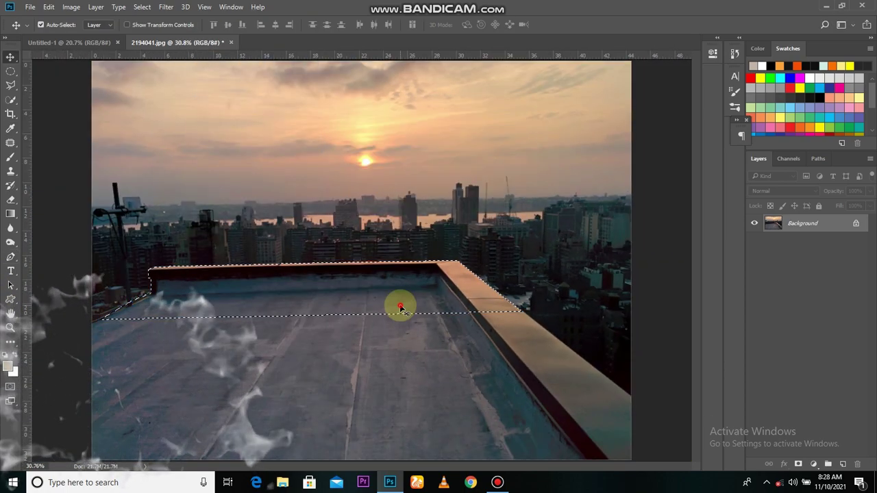
# - Move the ledge into Untitled-1, rotate it about 1.7° level, and close the photo unsaved
pyautogui.press('v')
pyautogui.moveTo(392, 304); pyautogui.dragTo(360, 358)
pyautogui.hotkey('ctrl', 't')
pyautogui.moveTo(617, 421)
pyautogui.mouseDown()
pyautogui.moveTo(640, 414)
pyautogui.moveTo(623, 323)
pyautogui.moveTo(334, 358)
pyautogui.moveTo(525, 392)
pyautogui.moveTo(406, 397)
pyautogui.mouseUp()
pyautogui.press('Return')
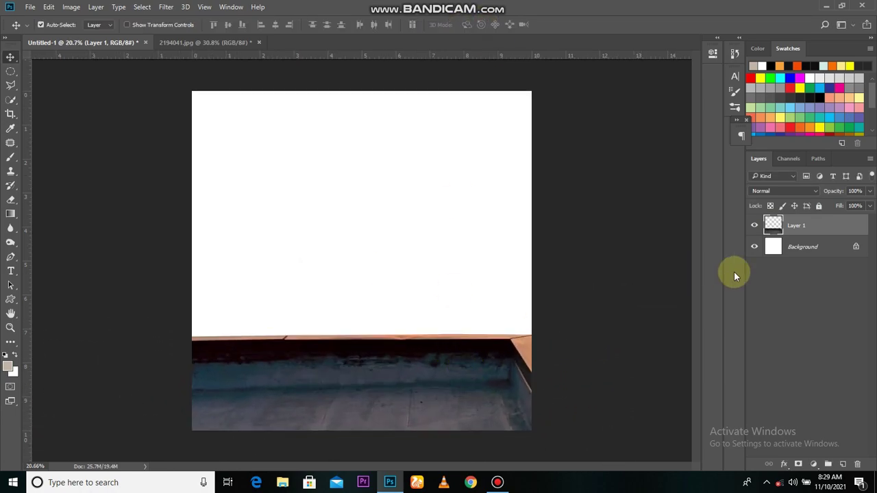
pyautogui.click(259, 42)
pyautogui.click(452, 223)
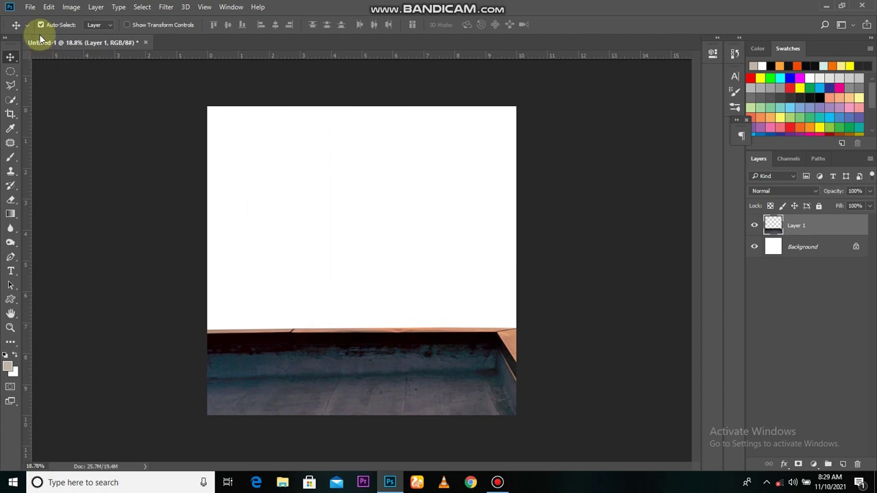
# - Zoom into the night skyline with the Pen tool and set a curved point on the upper rooftop edge
pyautogui.scroll(2, 265, 284)
pyautogui.press('p')
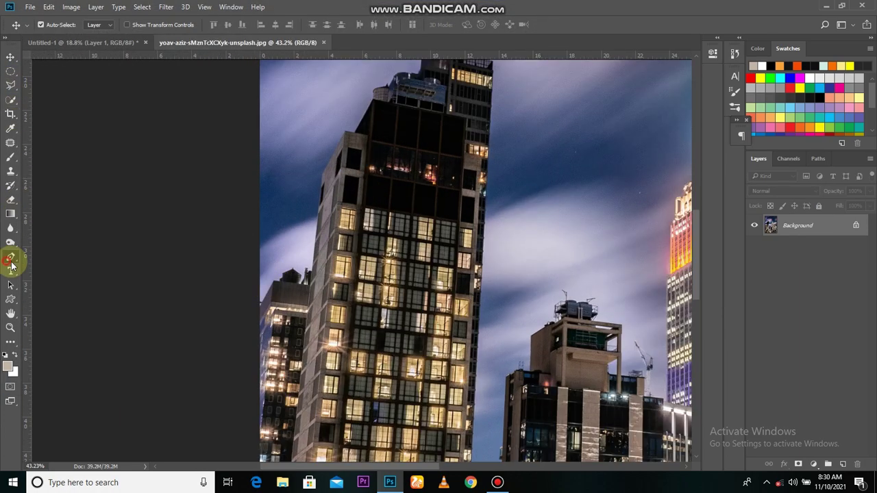
pyautogui.scroll(2, 301, 263)
pyautogui.scroll(2, 302, 263)
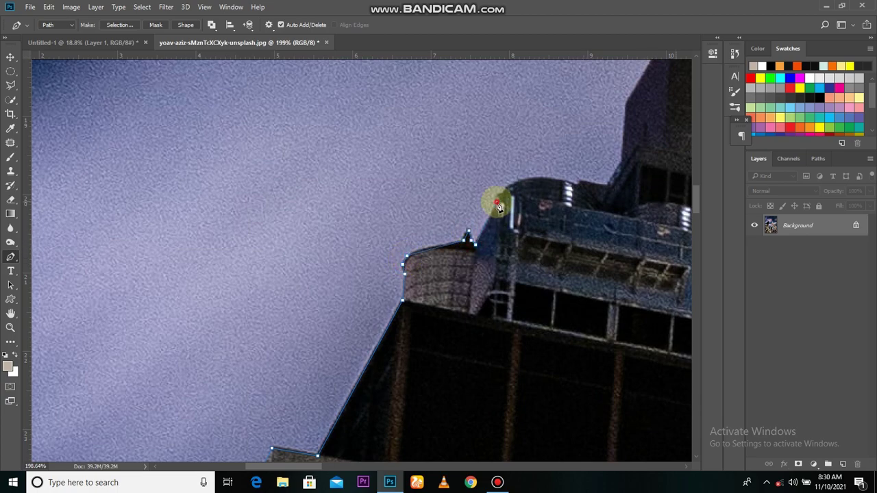
pyautogui.moveTo(576, 193)
pyautogui.mouseDown()
pyautogui.moveTo(580, 239)
pyautogui.moveTo(459, 355)
pyautogui.mouseUp()
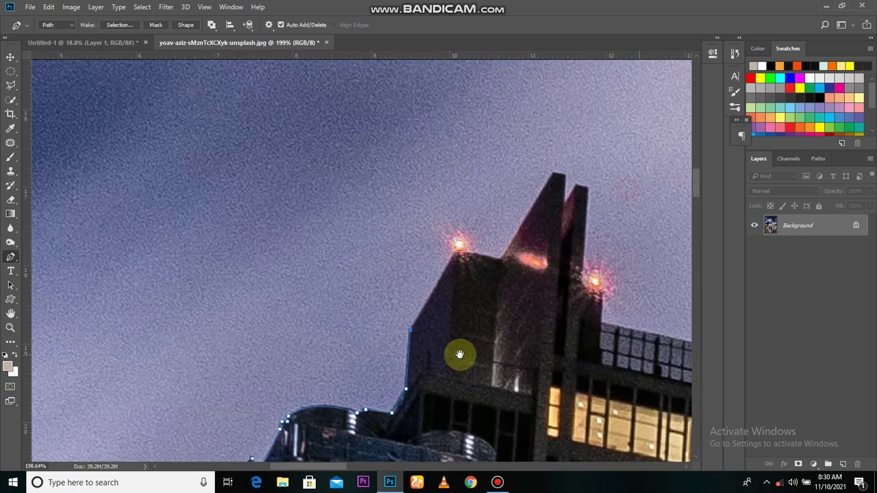
pyautogui.moveTo(583, 273); pyautogui.dragTo(501, 299)
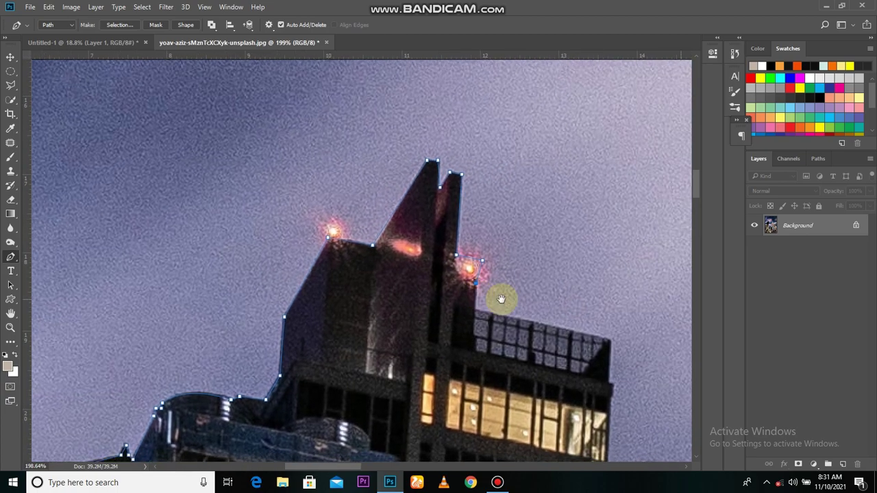
pyautogui.moveTo(612, 346)
pyautogui.mouseDown()
pyautogui.moveTo(456, 260)
pyautogui.moveTo(421, 356)
pyautogui.moveTo(434, 420)
pyautogui.moveTo(441, 243)
pyautogui.moveTo(425, 358)
pyautogui.moveTo(407, 318)
pyautogui.moveTo(365, 375)
pyautogui.mouseUp()
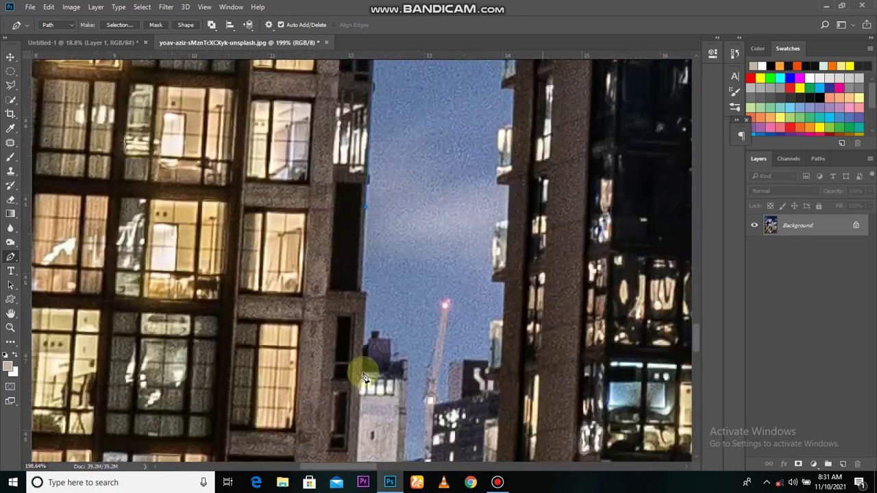
pyautogui.moveTo(405, 442); pyautogui.dragTo(409, 327)
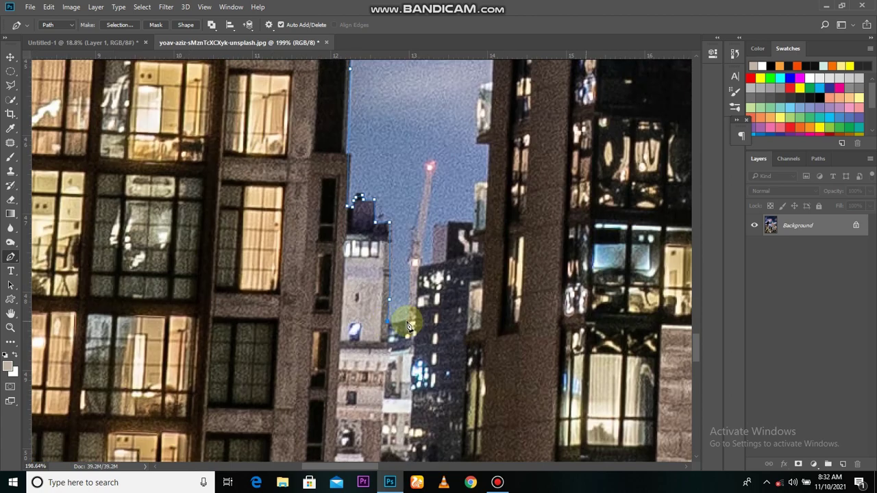
# - Add path points along the building edges, corners and lower rooftops across the skyline
pyautogui.click(474, 144)
pyautogui.moveTo(472, 149); pyautogui.dragTo(464, 260)
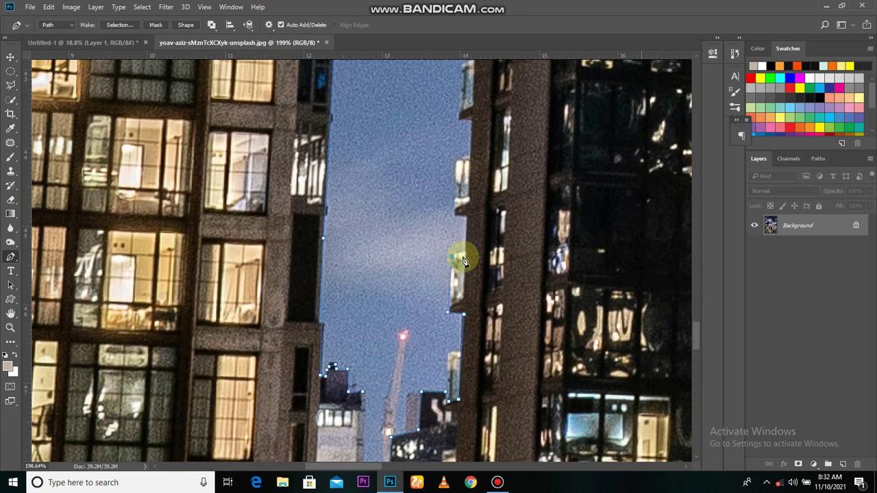
pyautogui.moveTo(473, 130); pyautogui.dragTo(463, 233)
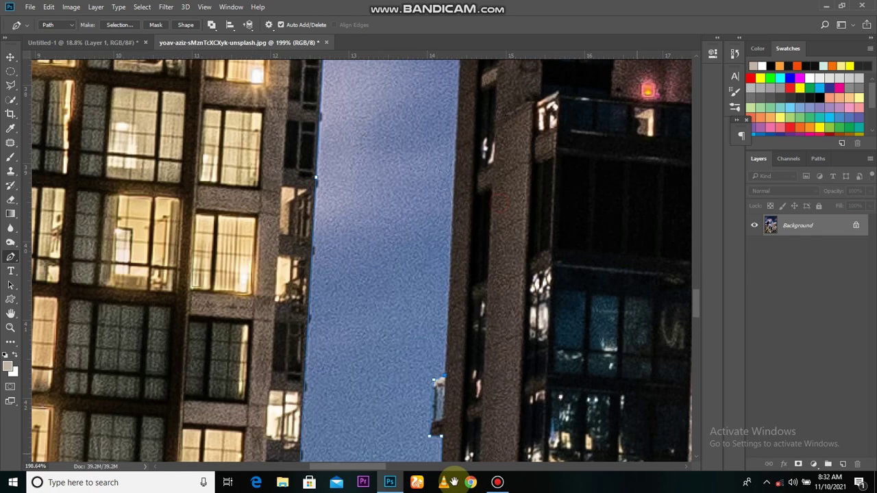
pyautogui.moveTo(471, 69); pyautogui.dragTo(465, 165)
pyautogui.click(440, 144)
pyautogui.click(552, 119)
pyautogui.moveTo(566, 130); pyautogui.dragTo(529, 395)
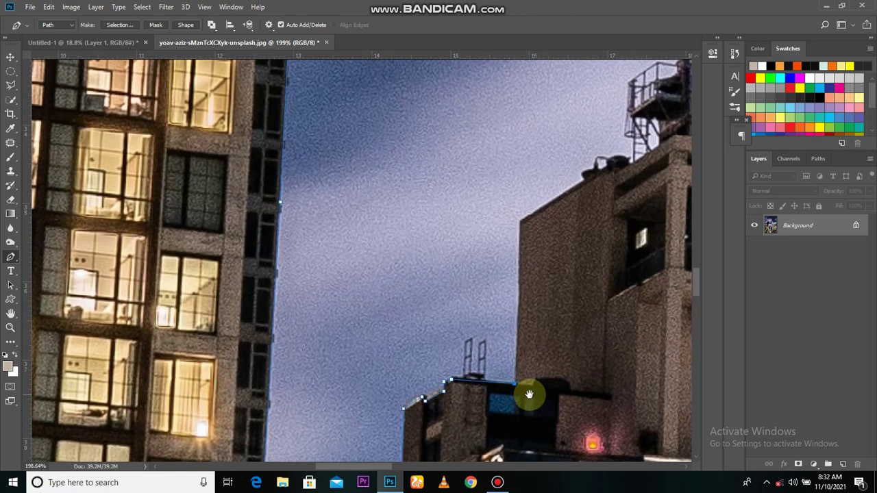
pyautogui.click(621, 171)
pyautogui.moveTo(528, 254); pyautogui.dragTo(391, 322)
pyautogui.click(447, 247)
pyautogui.click(677, 275)
# - Extend the path up the tall lit tower's left edge and roof toward the spire
pyautogui.moveTo(619, 356); pyautogui.dragTo(393, 394)
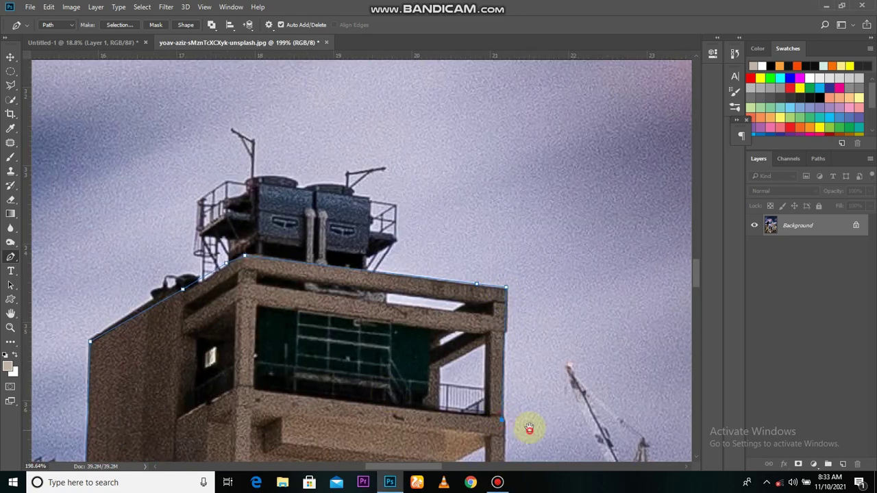
pyautogui.moveTo(529, 428); pyautogui.dragTo(507, 216)
pyautogui.moveTo(671, 439); pyautogui.dragTo(554, 333)
pyautogui.moveTo(621, 268); pyautogui.dragTo(581, 464)
pyautogui.moveTo(562, 178); pyautogui.dragTo(569, 394)
pyautogui.click(570, 394)
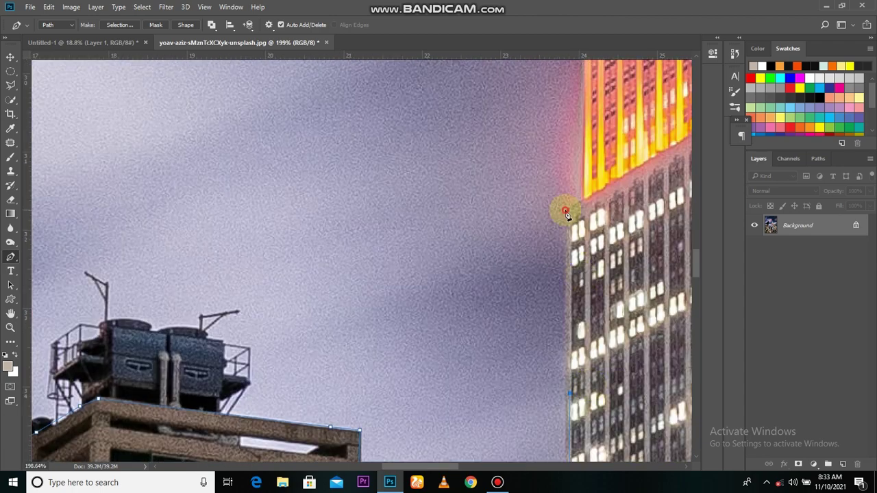
pyautogui.moveTo(566, 214)
pyautogui.mouseDown()
pyautogui.moveTo(606, 421)
pyautogui.moveTo(435, 355)
pyautogui.mouseUp()
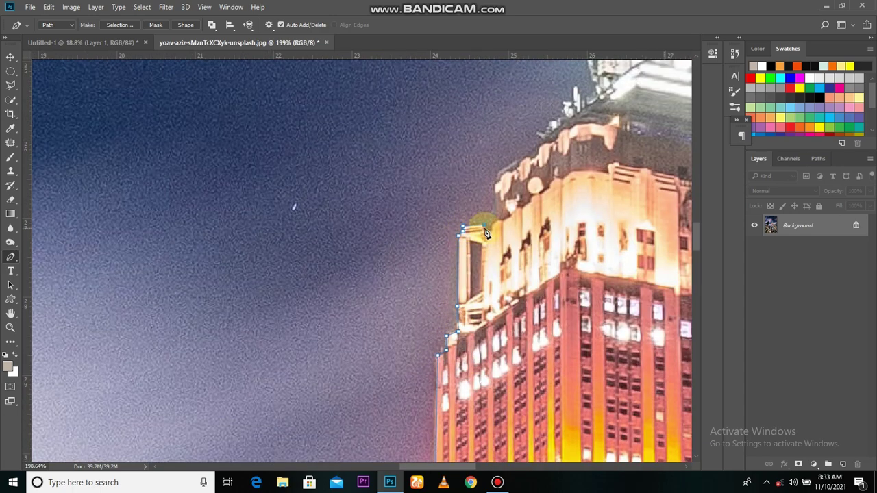
pyautogui.click(555, 137)
pyautogui.moveTo(603, 93); pyautogui.dragTo(462, 288)
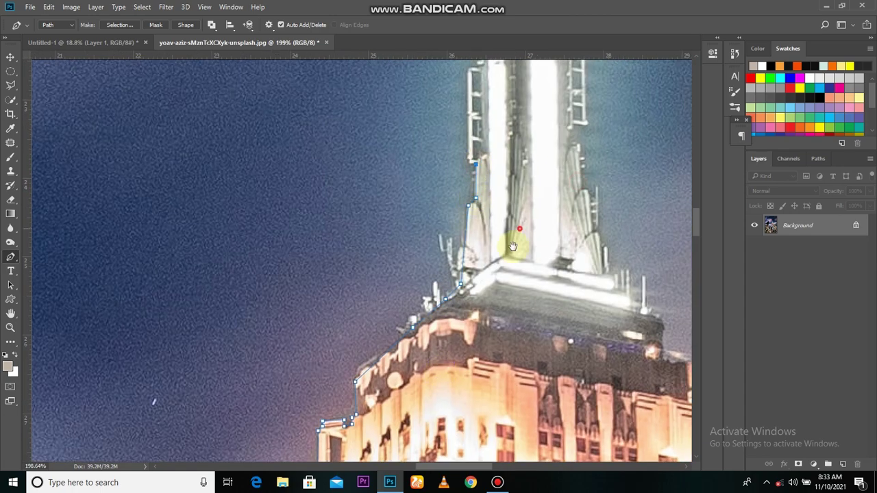
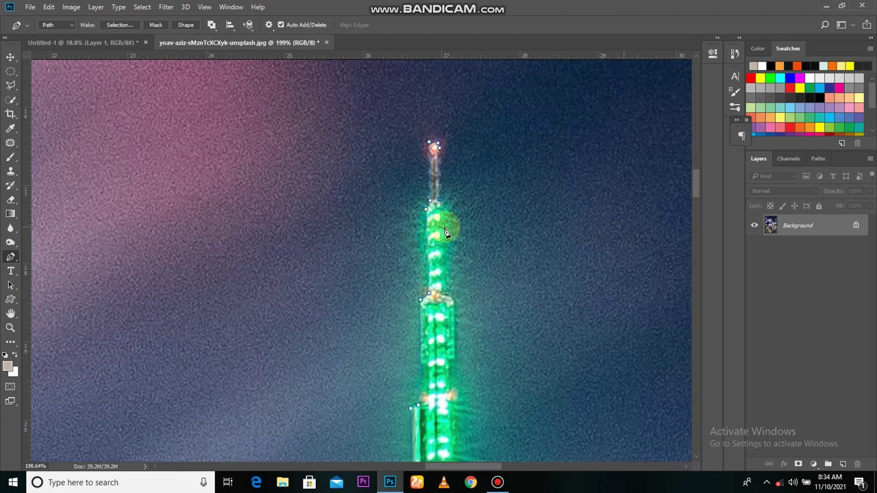
# - Place Pen path anchors along the lower tower crown and the tower's edge
pyautogui.moveTo(459, 399); pyautogui.dragTo(448, 200)
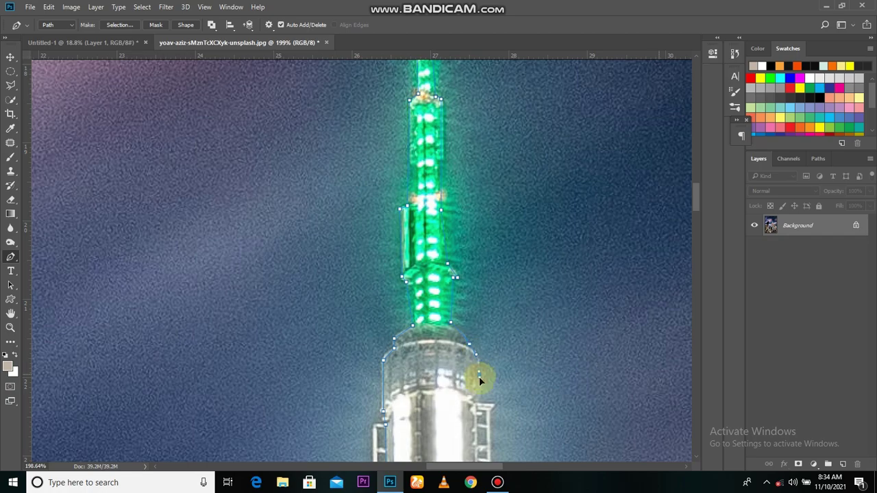
pyautogui.scroll(-5, 479, 376)
pyautogui.click(459, 294)
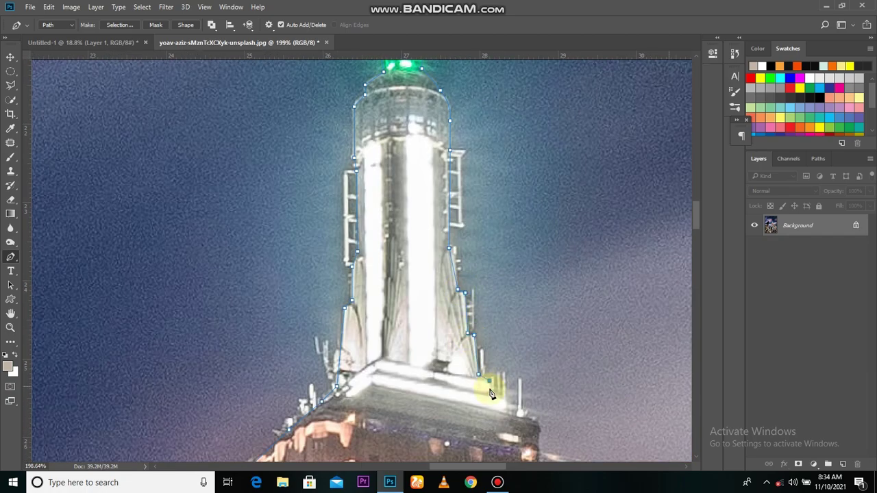
pyautogui.scroll(-4, 544, 294)
pyautogui.scroll(-2, 528, 301)
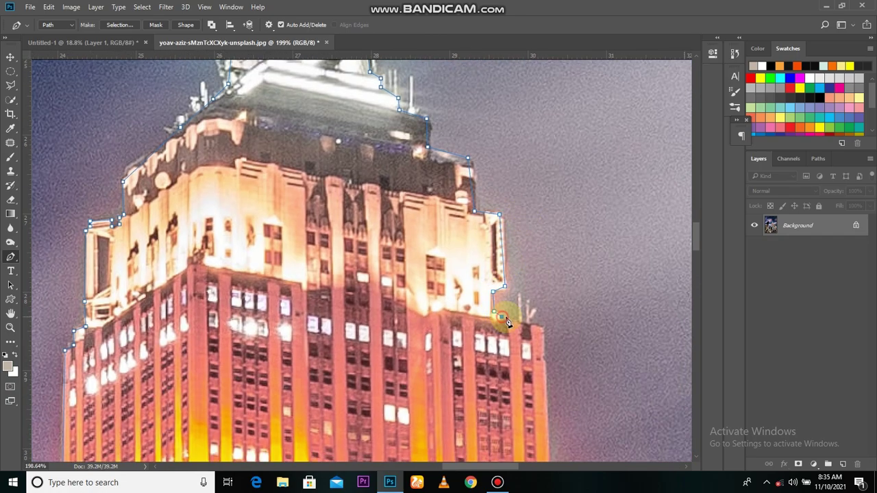
pyautogui.scroll(-3, 507, 322)
pyautogui.scroll(-3, 529, 372)
pyautogui.scroll(-3, 525, 427)
pyautogui.scroll(-3, 533, 427)
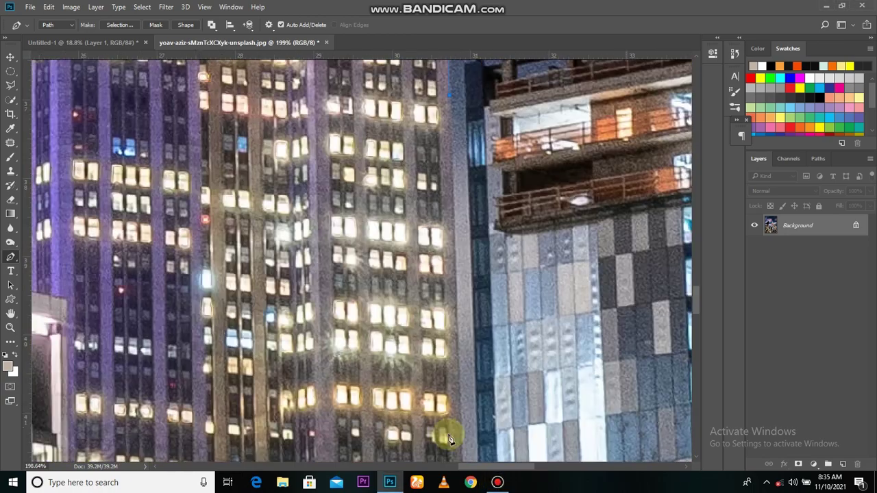
pyautogui.scroll(-3, 480, 418)
pyautogui.scroll(-2, 513, 402)
pyautogui.scroll(2, 480, 109)
pyautogui.scroll(2, 507, 205)
pyautogui.click(514, 281)
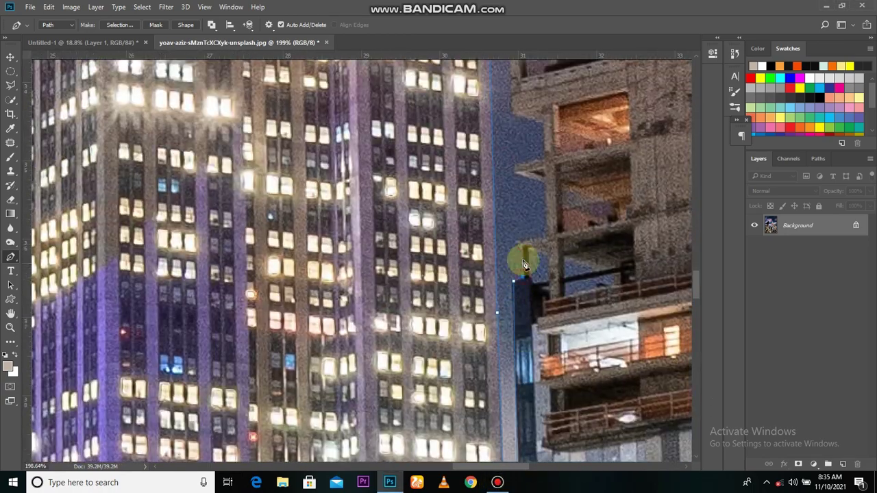
pyautogui.scroll(2, 541, 191)
pyautogui.scroll(2, 535, 339)
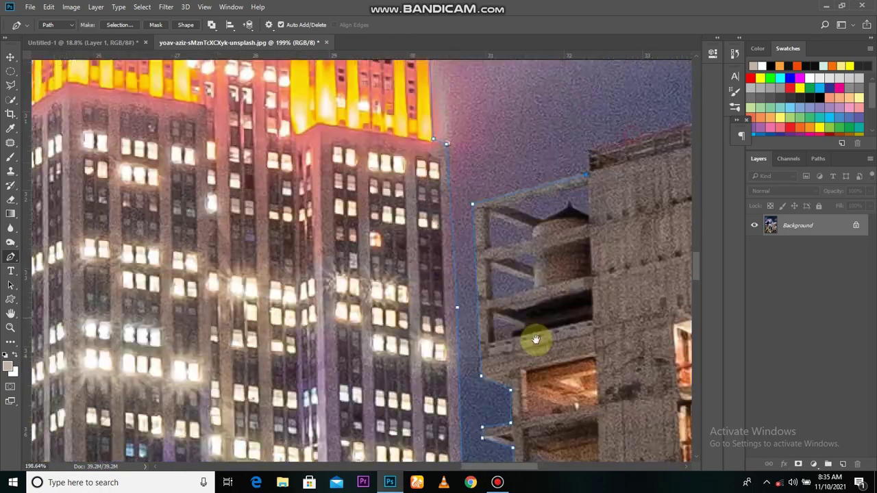
pyautogui.scroll(2, 647, 304)
# - Continue the path over the building roof and beyond the image's top corners to enclose the sky
pyautogui.hscroll(2, 480, 315)
pyautogui.click(440, 320)
pyautogui.hscroll(3, 445, 334)
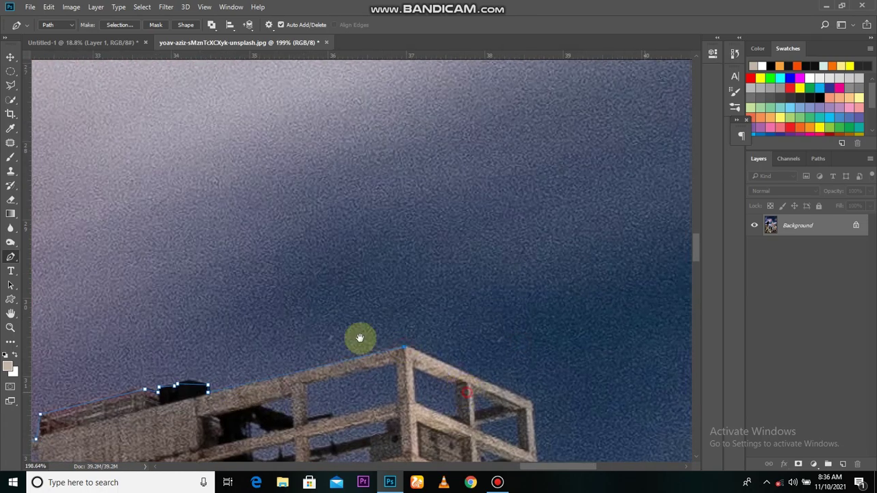
pyautogui.scroll(-3, 361, 337)
pyautogui.scroll(-5, 427, 357)
pyautogui.scroll(-5, 404, 206)
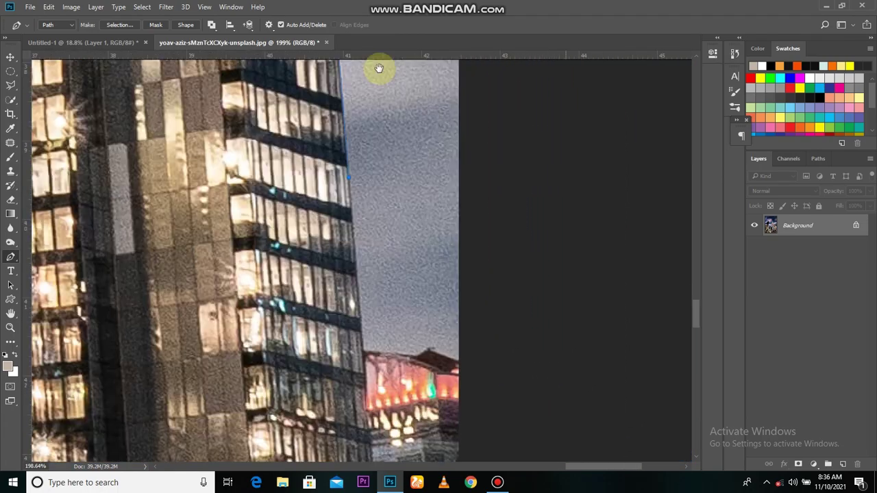
pyautogui.scroll(-2, 407, 249)
pyautogui.scroll(-10, 489, 311)
pyautogui.scroll(-1, 489, 311)
pyautogui.click(486, 100)
pyautogui.click(203, 87)
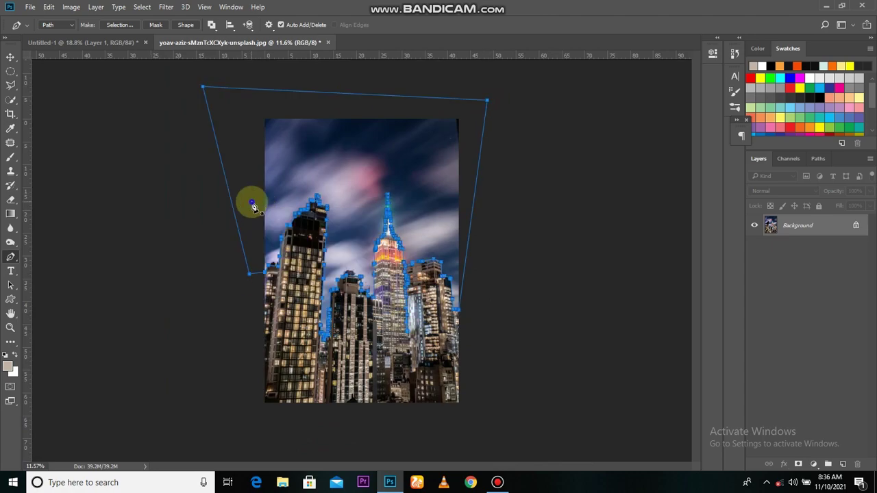
pyautogui.rightClick(406, 179)
# - Turn the path into a selection, invert it to the buildings, and mask out the sky
pyautogui.click(438, 233)
pyautogui.press('Return')
pyautogui.press('v')
pyautogui.click(814, 464)
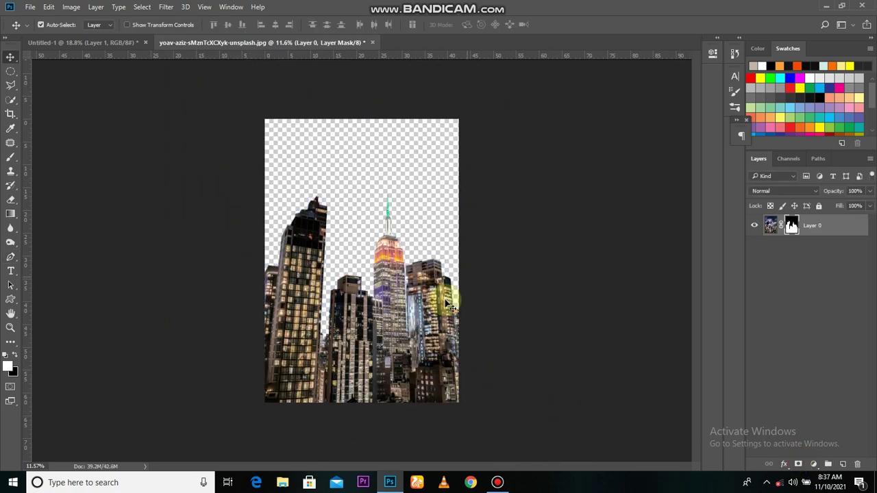
# - Place the city cutout in Untitled-1 above the rooftop and apply its layer mask
pyautogui.moveTo(447, 305); pyautogui.dragTo(355, 208)
pyautogui.moveTo(826, 227); pyautogui.dragTo(822, 248)
pyautogui.moveTo(391, 283); pyautogui.dragTo(397, 303)
pyautogui.rightClick(802, 250)
pyautogui.click(648, 194)
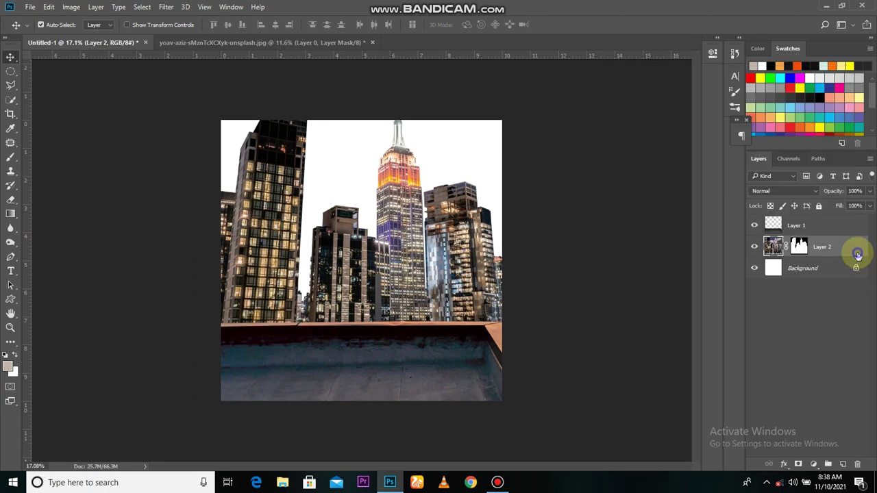
# - Outline the first triangular sky patch in the concrete frame with the Polygonal Lasso and delete it
pyautogui.scroll(2, 402, 244)
pyautogui.scroll(5, 403, 245)
pyautogui.scroll(5, 304, 312)
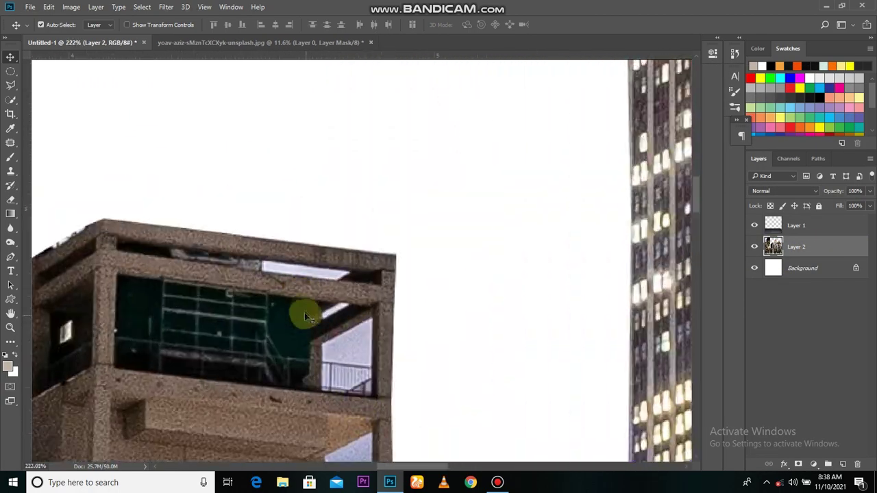
pyautogui.press('l')
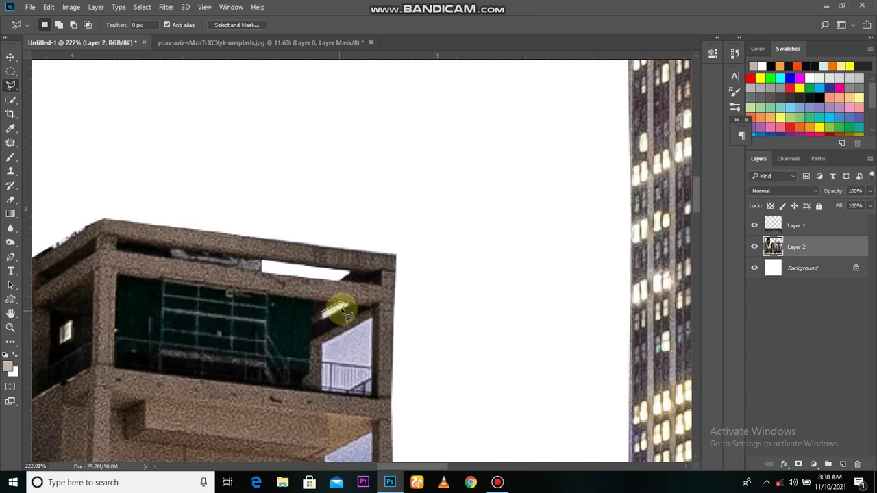
pyautogui.scroll(2, 327, 316)
pyautogui.click(305, 342)
pyautogui.scroll(-4, 387, 303)
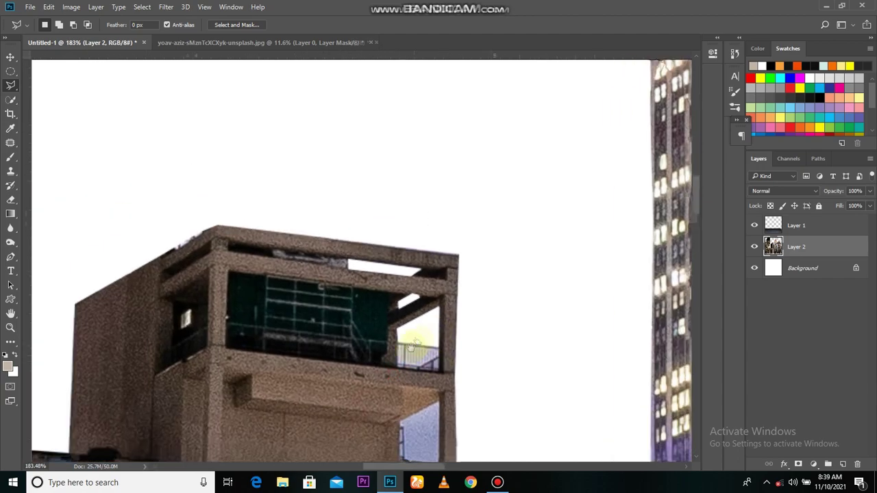
pyautogui.scroll(3, 418, 347)
pyautogui.click(416, 346)
pyautogui.scroll(-4, 523, 359)
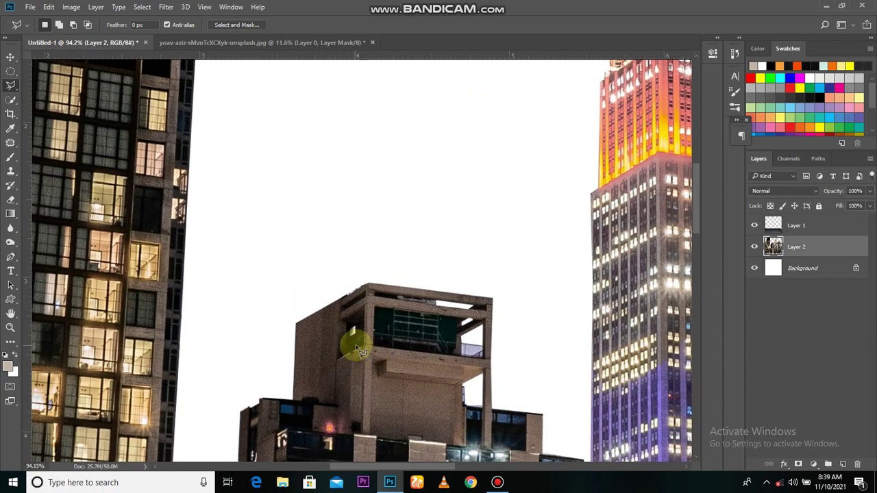
pyautogui.scroll(3, 580, 381)
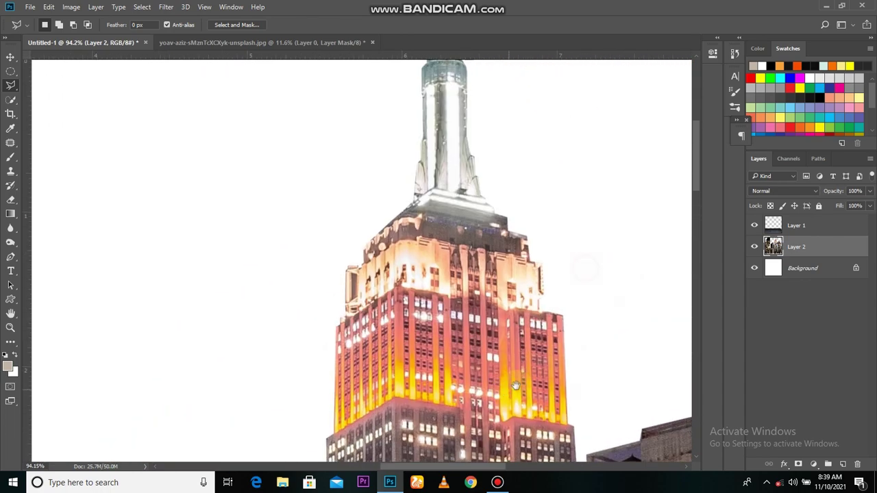
pyautogui.scroll(2, 536, 364)
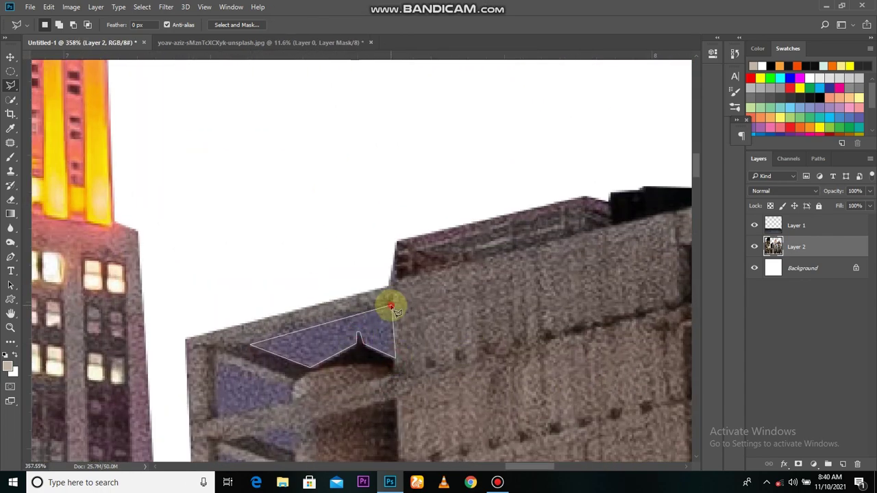
pyautogui.moveTo(358, 395); pyautogui.dragTo(235, 347)
pyautogui.moveTo(345, 382); pyautogui.dragTo(330, 289)
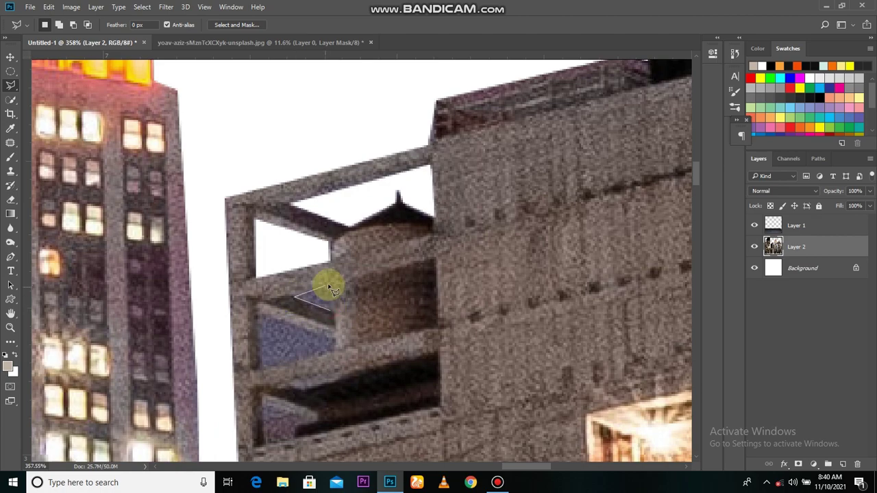
pyautogui.doubleClick(335, 351)
pyautogui.press('Delete')
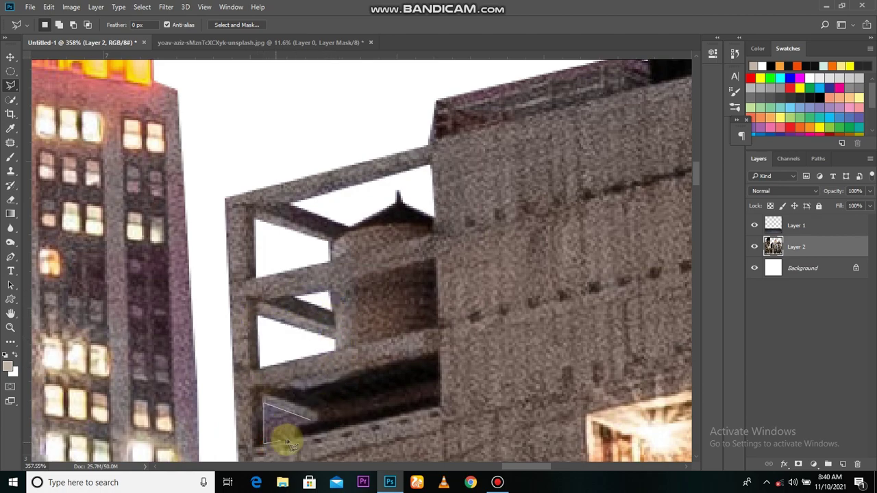
# - Delete the blue window patch and the next several sky openings, including the lower ones
pyautogui.scroll(-3, 372, 294)
pyautogui.scroll(3, 279, 334)
pyautogui.click(279, 334)
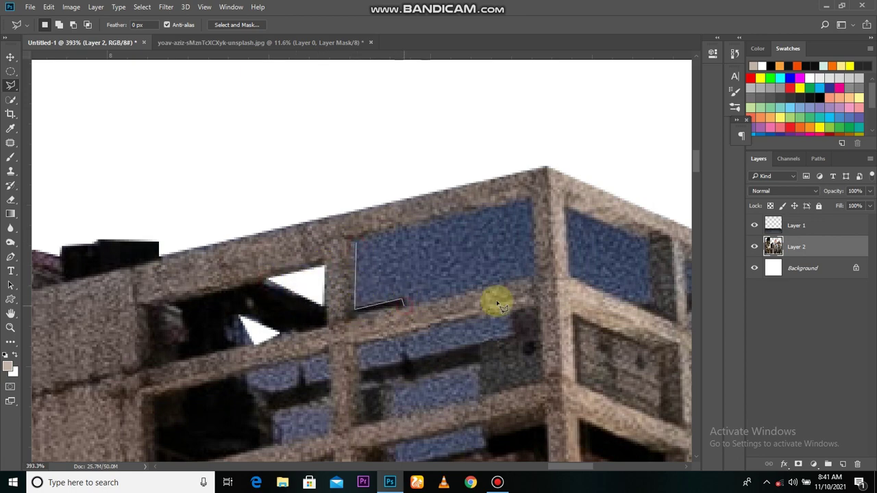
pyautogui.click(354, 245)
pyautogui.press('Delete')
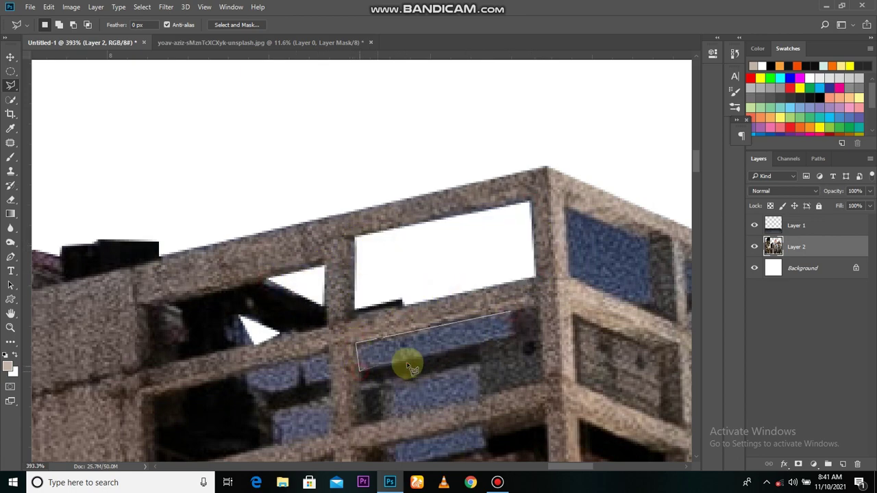
pyautogui.click(511, 316)
pyautogui.press('Delete')
pyautogui.click(331, 361)
pyautogui.press('Delete')
pyautogui.click(479, 368)
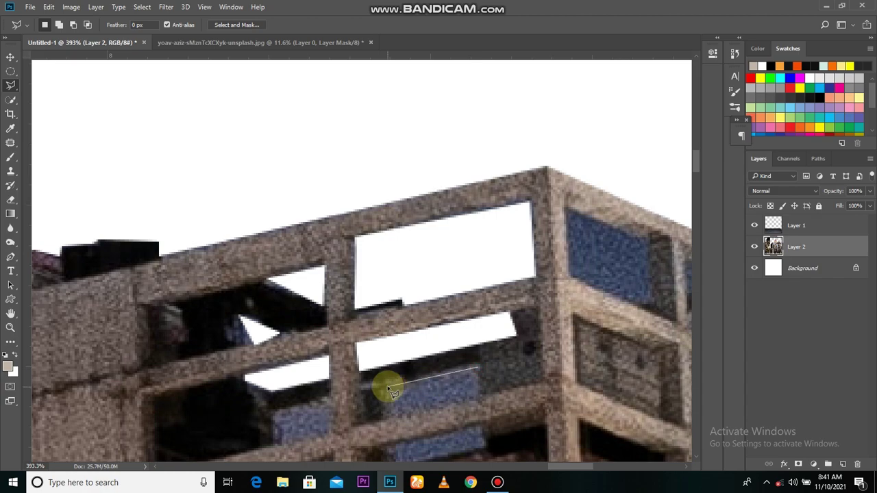
pyautogui.click(479, 368)
pyautogui.press('Delete')
pyautogui.click(329, 402)
pyautogui.click(331, 406)
pyautogui.press('Delete')
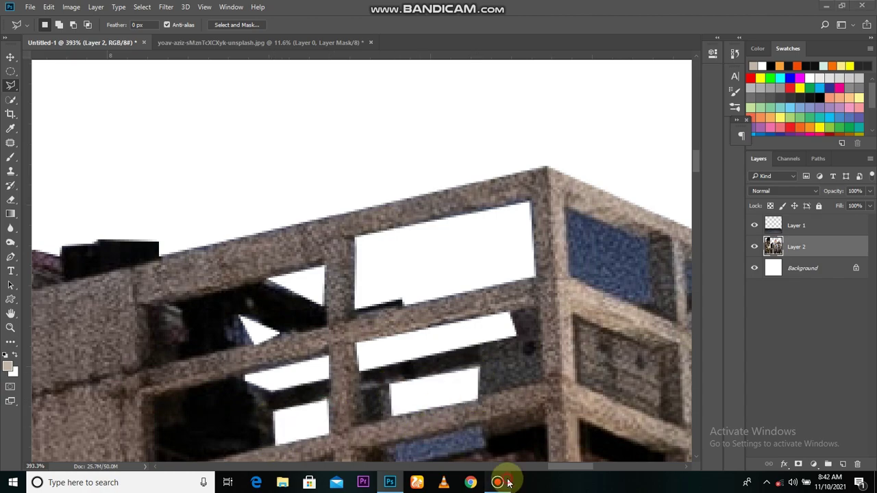
# - Delete the remaining sky gaps, including the side opening and the triangular patch, then zoom out
pyautogui.moveTo(488, 416); pyautogui.dragTo(464, 289)
pyautogui.click(444, 293)
pyautogui.press('Delete')
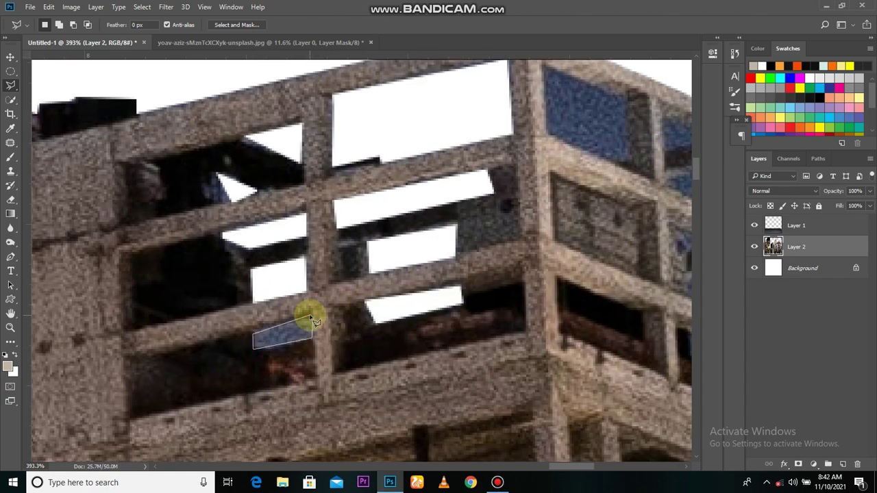
pyautogui.click(311, 321)
pyautogui.press('Delete')
pyautogui.moveTo(342, 348); pyautogui.dragTo(384, 403)
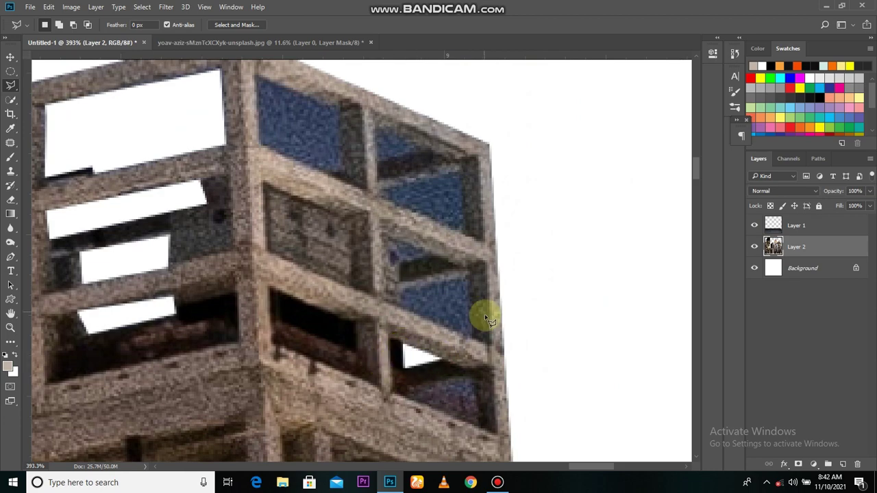
pyautogui.click(395, 293)
pyautogui.press('Delete')
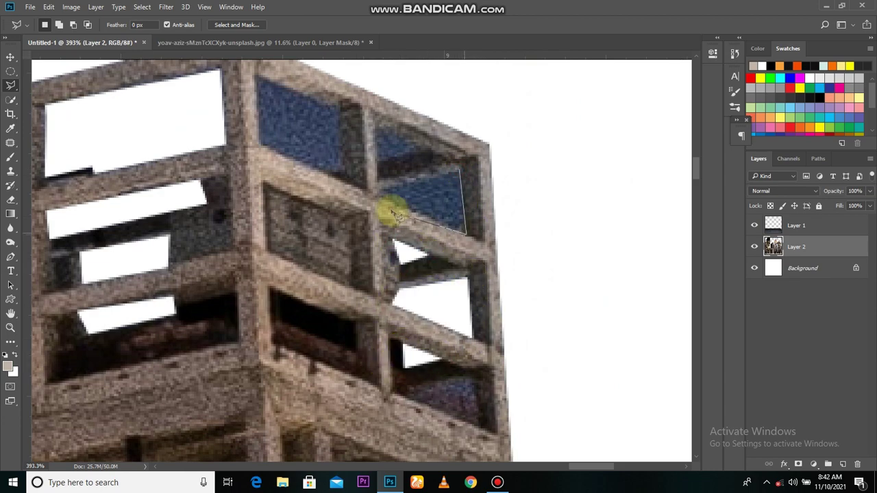
pyautogui.click(380, 197)
pyautogui.click(461, 175)
pyautogui.press('Delete')
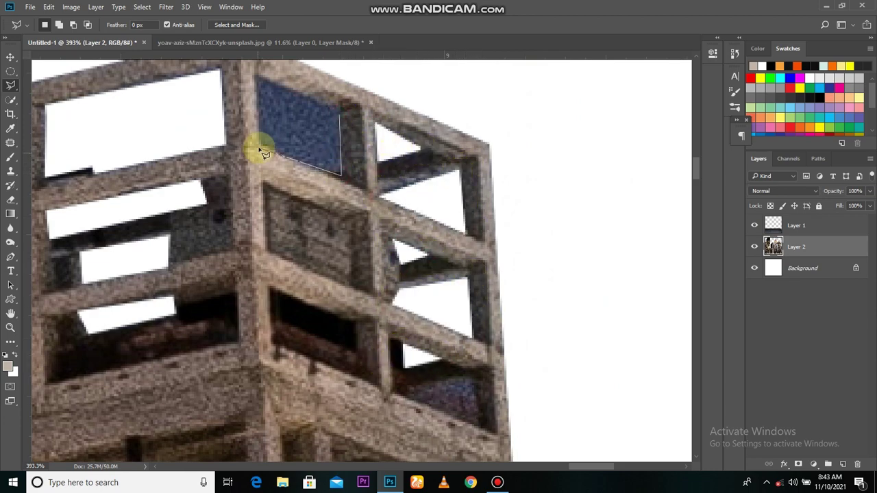
pyautogui.click(346, 120)
pyautogui.press('Delete')
pyautogui.hotkey('ctrl', '-')
pyautogui.hotkey('ctrl', '-')
# - Nudge the city layer onto the rooftop, then paste the sunset image into the composite below it
pyautogui.press('v')
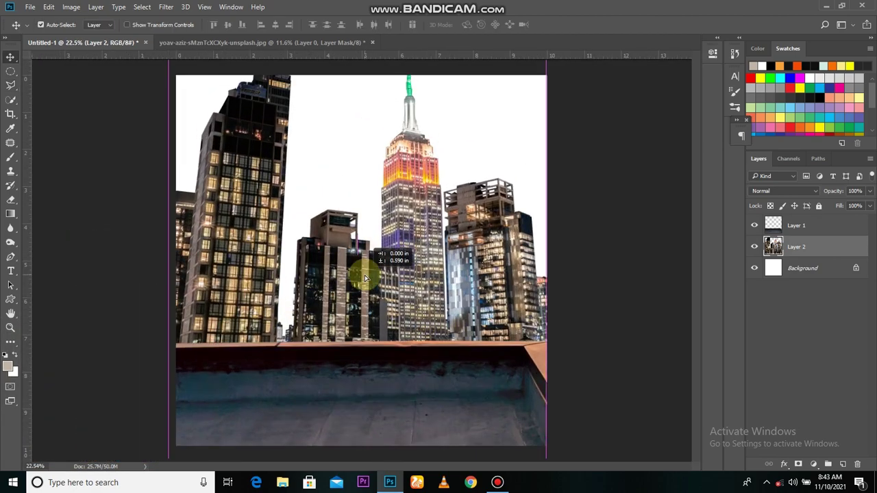
pyautogui.moveTo(359, 274); pyautogui.dragTo(367, 238)
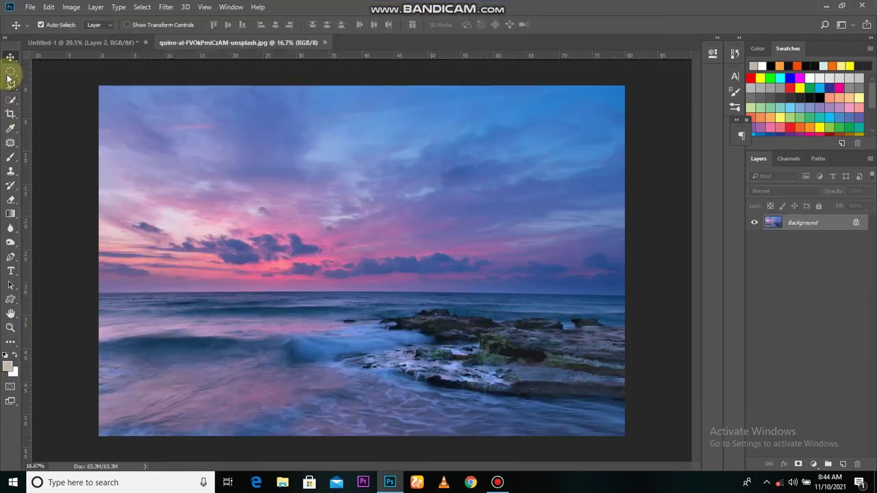
pyautogui.moveTo(103, 88); pyautogui.dragTo(111, 288)
pyautogui.hotkey('ctrl', 'a')
pyautogui.hotkey('ctrl', 'c')
pyautogui.hotkey('ctrl', 'Tab')
pyautogui.hotkey('ctrl', 'v')
pyautogui.moveTo(795, 247); pyautogui.dragTo(799, 281)
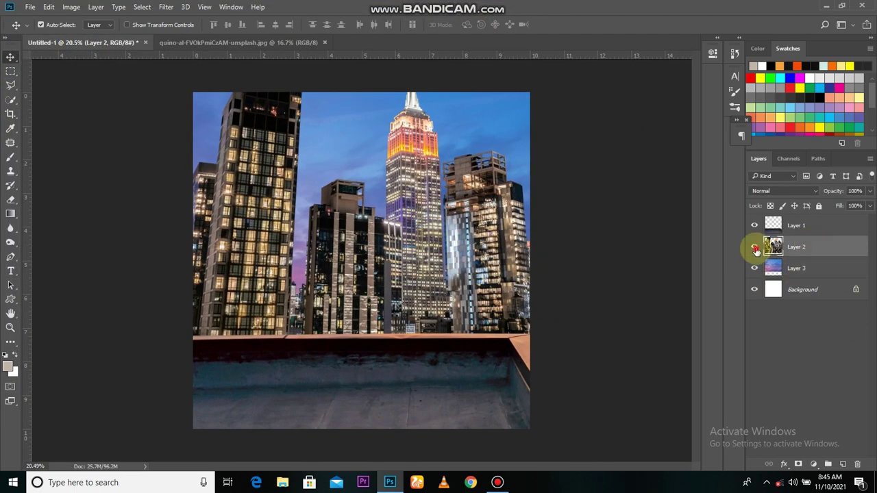
# - Darken the sky with a clipped Brightness/Contrast layer and add a Color Balance layer to it
pyautogui.click(820, 468)
pyautogui.click(801, 269)
pyautogui.click(645, 219)
pyautogui.moveTo(617, 119); pyautogui.dragTo(606, 119)
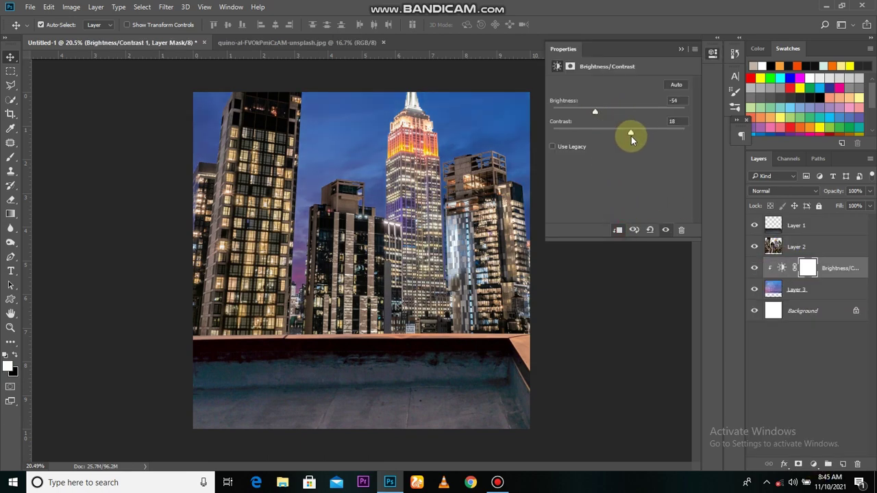
pyautogui.click(814, 464)
pyautogui.click(782, 339)
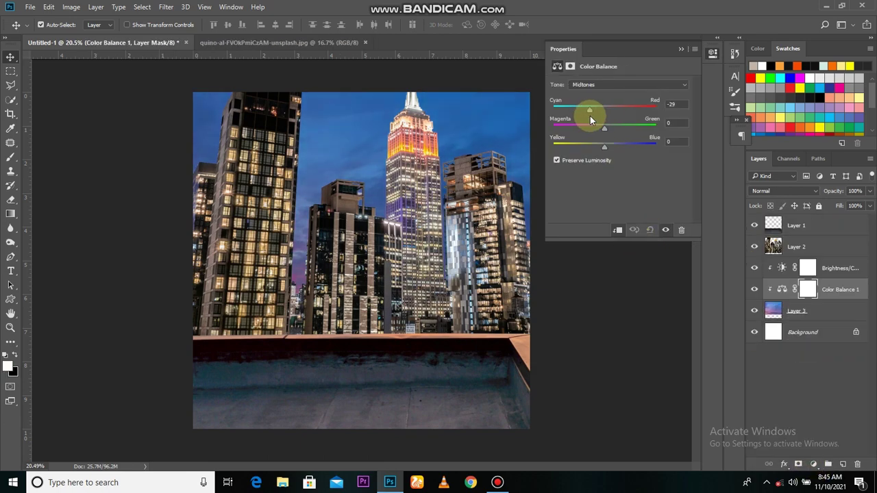
# - Darken Layer 2's buildings with Brightness/Contrast and shift their midtones toward cyan with Color Balance
pyautogui.click(830, 247)
pyautogui.click(814, 464)
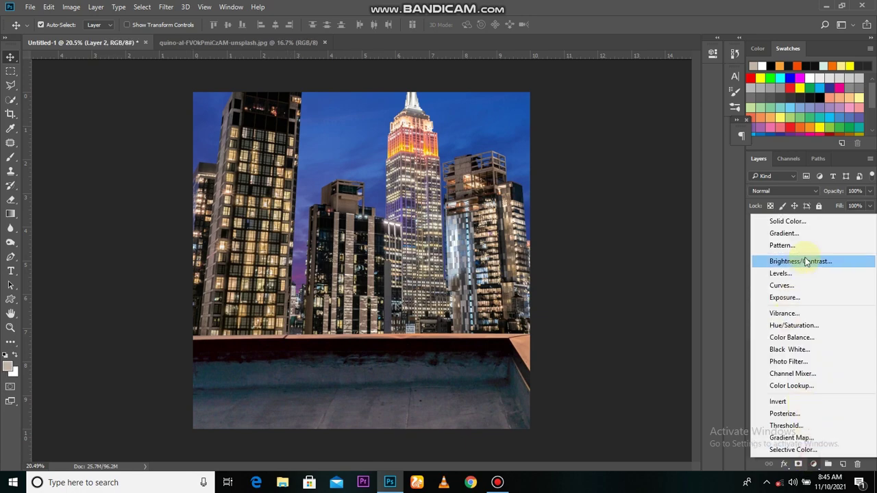
pyautogui.click(818, 259)
pyautogui.moveTo(619, 114); pyautogui.dragTo(593, 115)
pyautogui.click(681, 49)
pyautogui.click(799, 268)
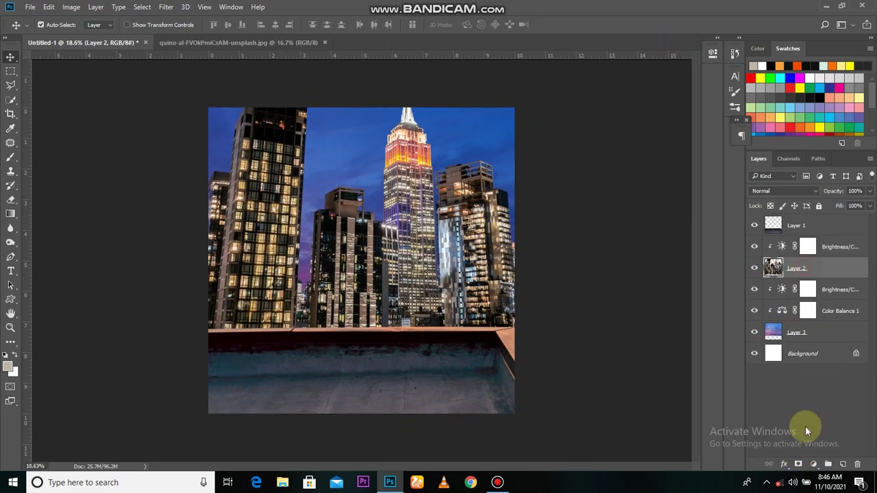
pyautogui.click(814, 466)
pyautogui.click(781, 339)
pyautogui.moveTo(604, 109); pyautogui.dragTo(592, 113)
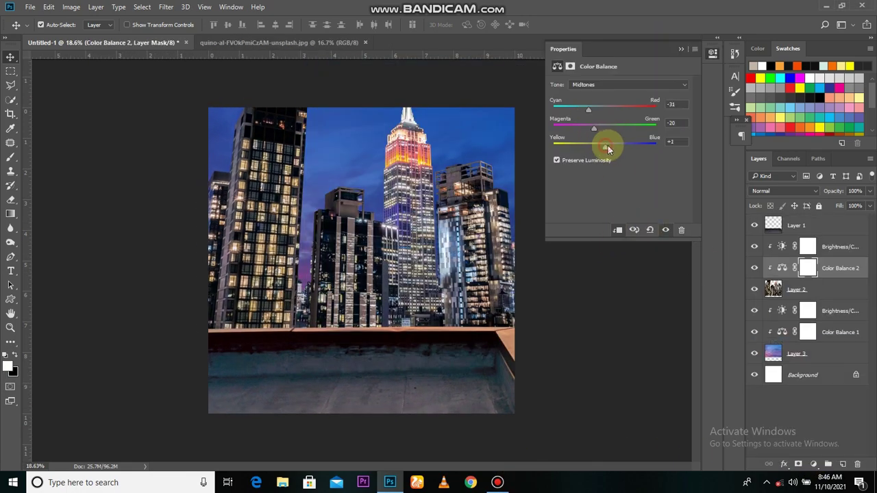
# - Copy the adjustments onto the Layer 1 rooftop and darken it with a clipped Levels lowering white output
pyautogui.click(775, 226)
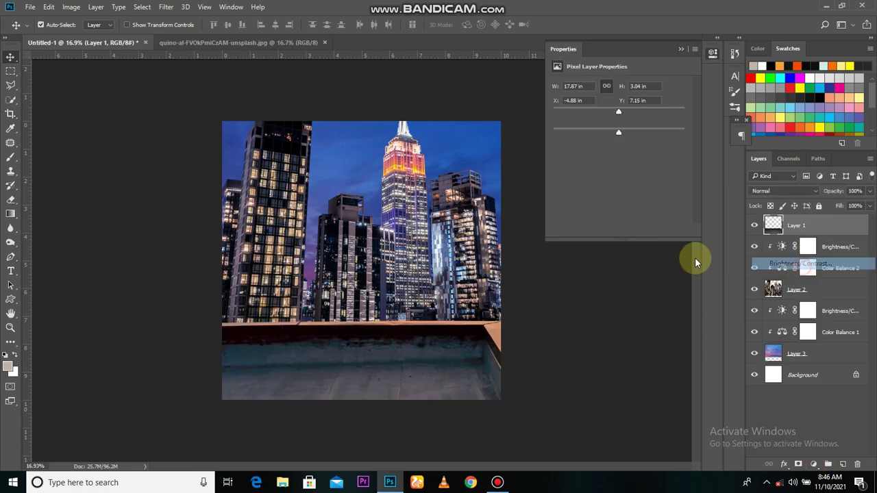
pyautogui.moveTo(695, 258); pyautogui.dragTo(788, 226)
pyautogui.click(799, 243)
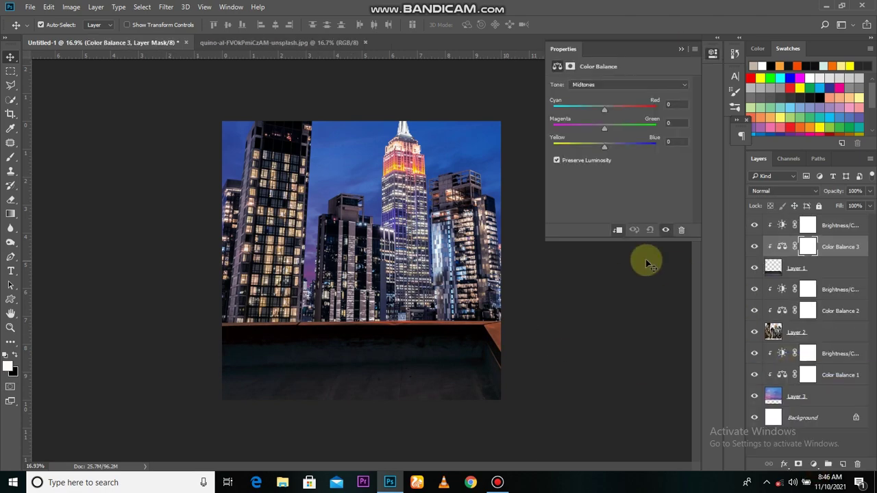
pyautogui.click(795, 268)
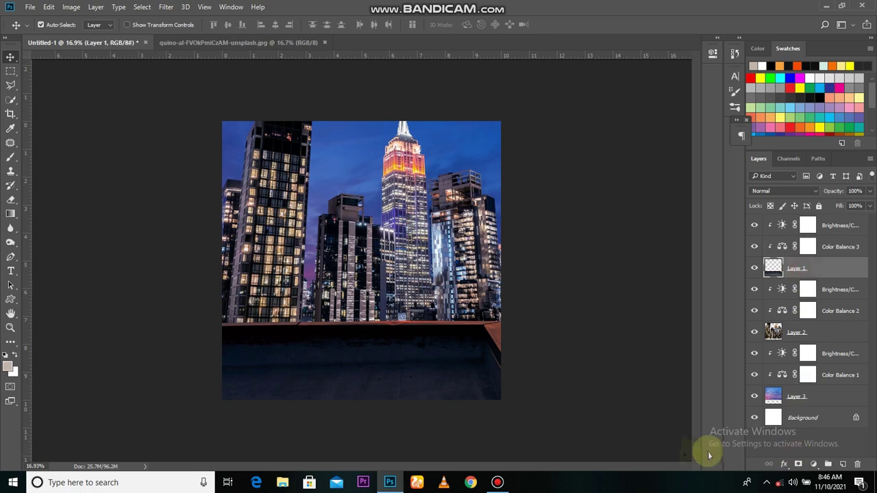
pyautogui.click(814, 466)
pyautogui.click(734, 256)
pyautogui.moveTo(685, 195); pyautogui.dragTo(620, 204)
# - Invert the Levels mask and paint the darkening back onto the rooftop
pyautogui.press('b')
pyautogui.hotkey('ctrl', 'i')
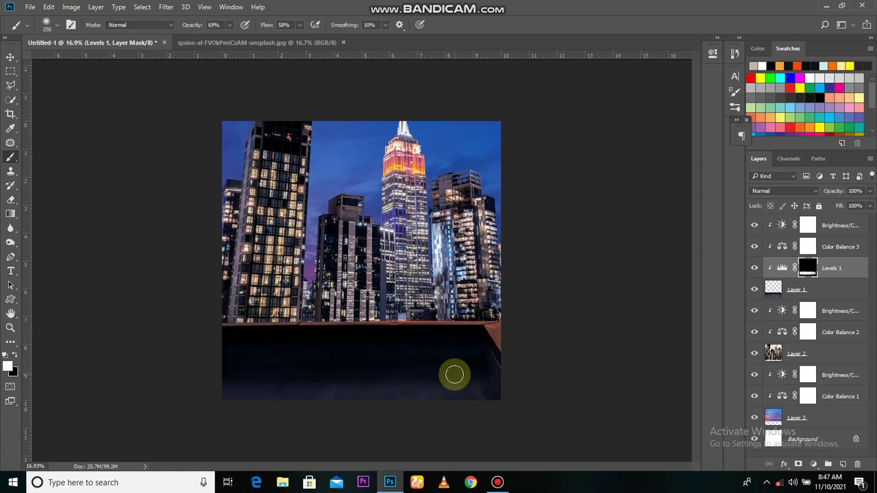
pyautogui.press('v')
# - Apply a 2.7-pixel Gaussian Blur to the Layer 2 buildings
pyautogui.scroll(1, 364, 354)
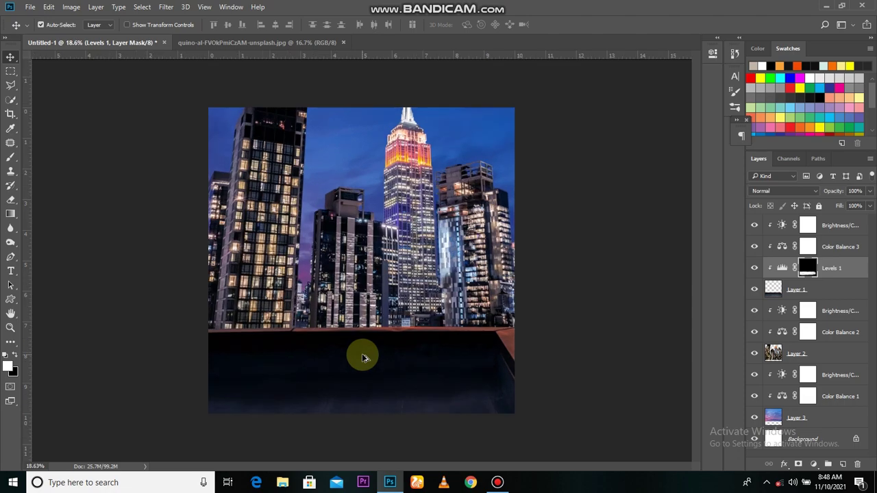
pyautogui.click(795, 353)
pyautogui.click(165, 7)
pyautogui.click(362, 169)
pyautogui.moveTo(571, 336)
pyautogui.mouseDown()
pyautogui.moveTo(554, 333)
pyautogui.moveTo(565, 335)
pyautogui.mouseUp()
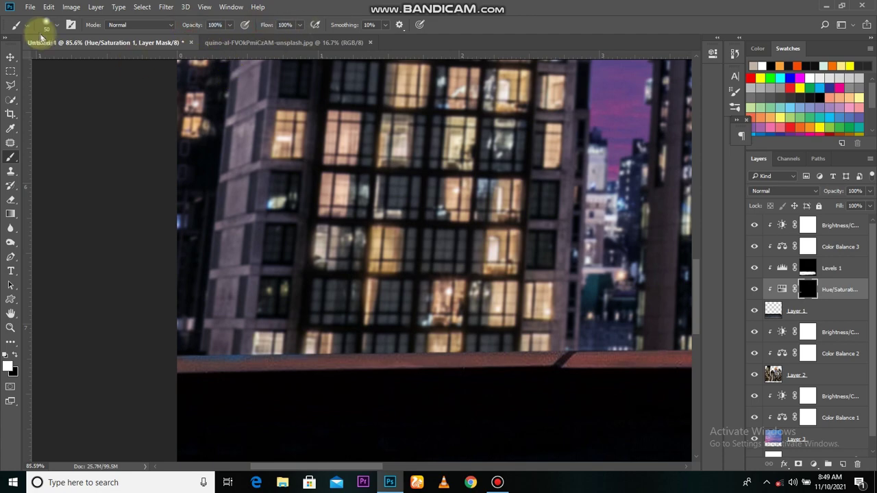
# - Set brush hardness to 52% and invert the Hue/Saturation 2 mask to black
pyautogui.click(45, 26)
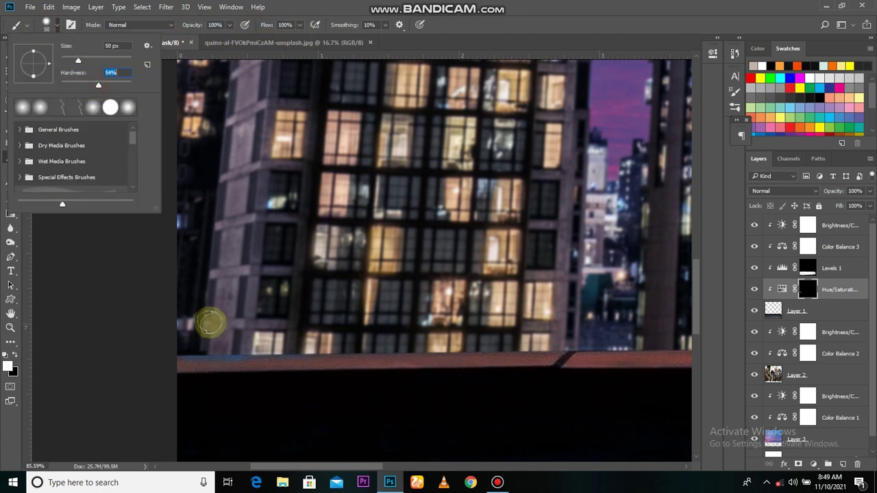
pyautogui.press('Return')
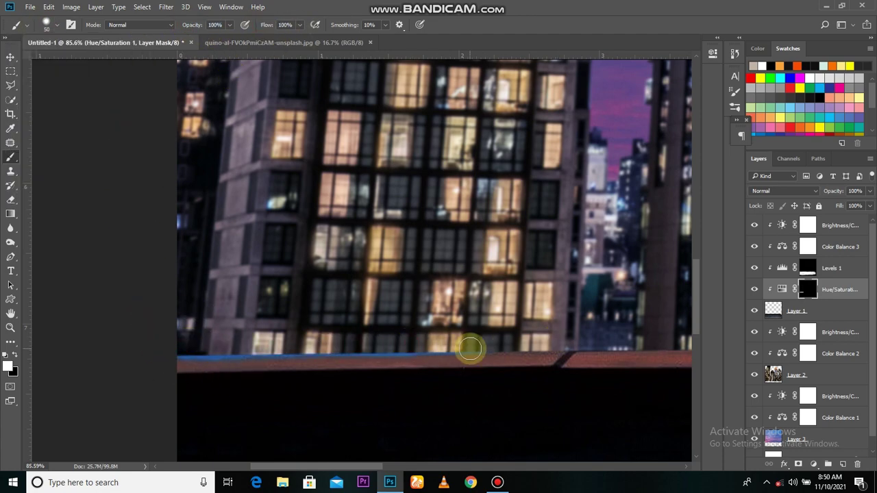
pyautogui.hscroll(3, 285, 347)
pyautogui.scroll(-3, 514, 348)
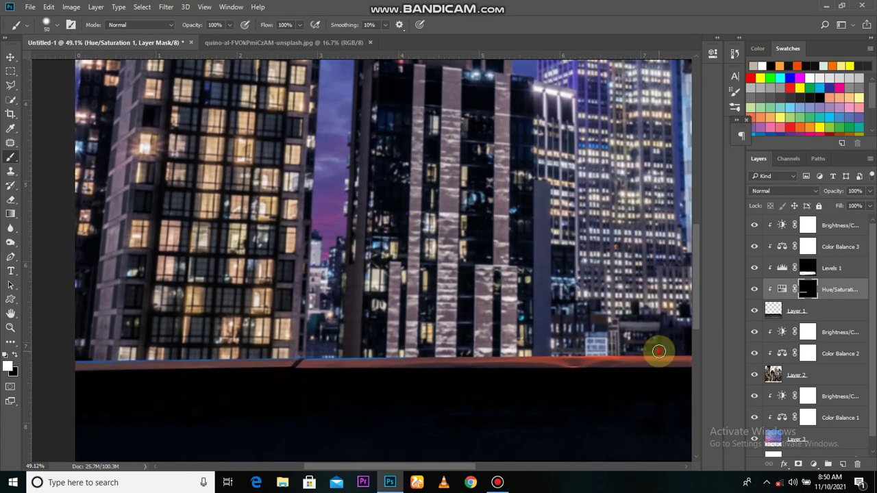
pyautogui.scroll(-3, 450, 329)
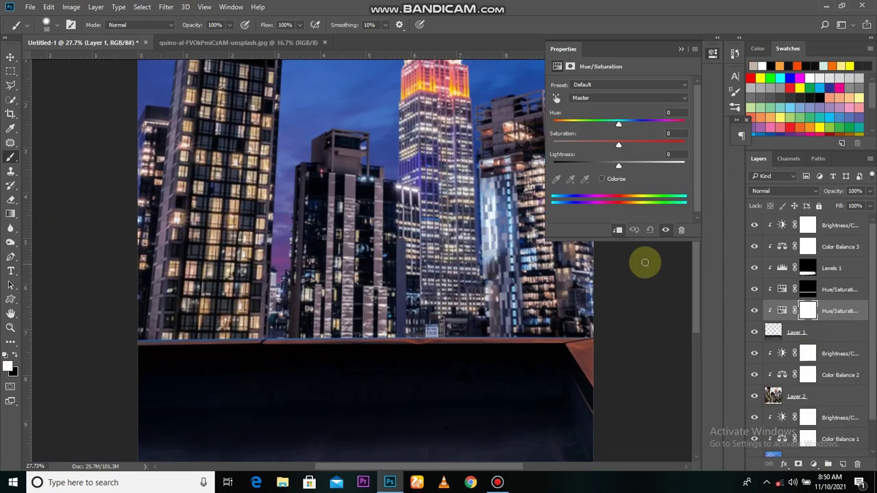
pyautogui.hotkey('ctrl', 'i')
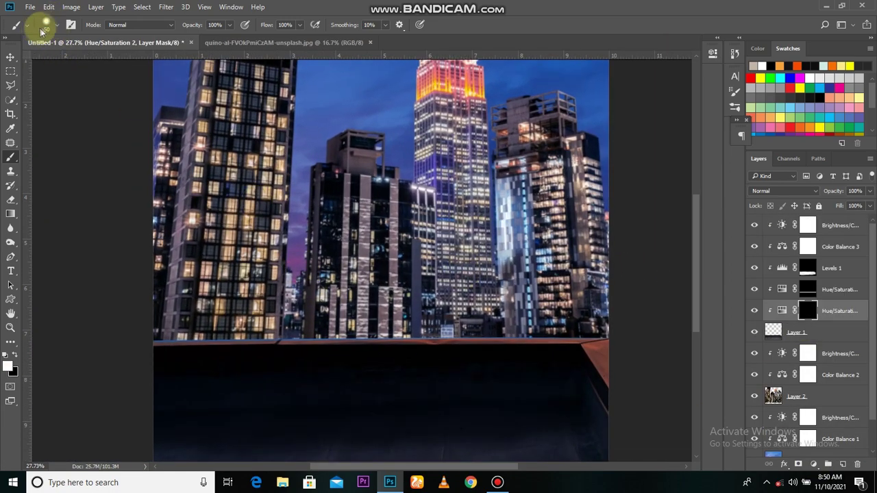
# - Paint the Hue/Saturation 2 mask along the roof ledge to blend its blue tint
pyautogui.click(45, 25)
pyautogui.scroll(3, 260, 333)
pyautogui.scroll(3, 260, 334)
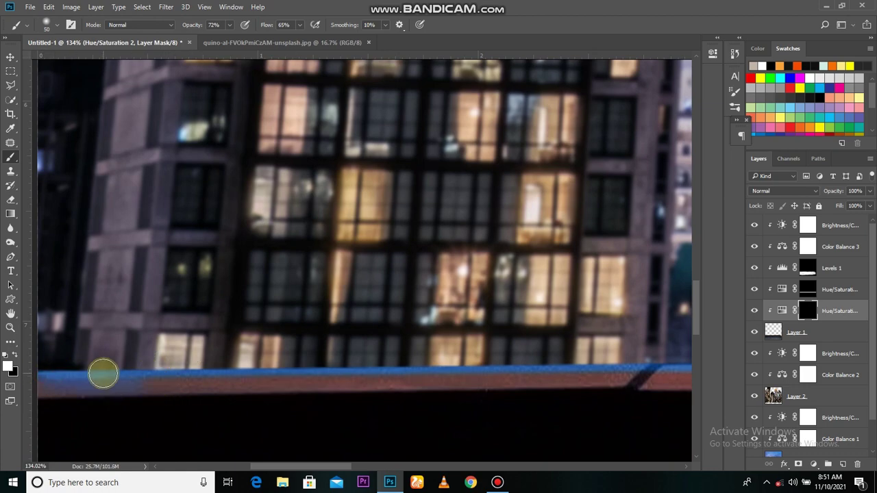
pyautogui.hscroll(5, 437, 392)
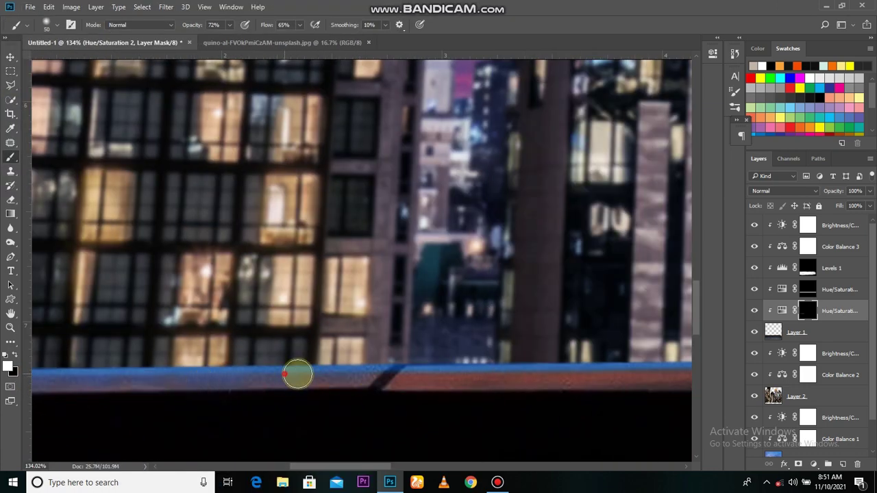
pyautogui.hscroll(3, 626, 375)
pyautogui.scroll(-2, 454, 349)
pyautogui.moveTo(637, 347); pyautogui.dragTo(295, 343)
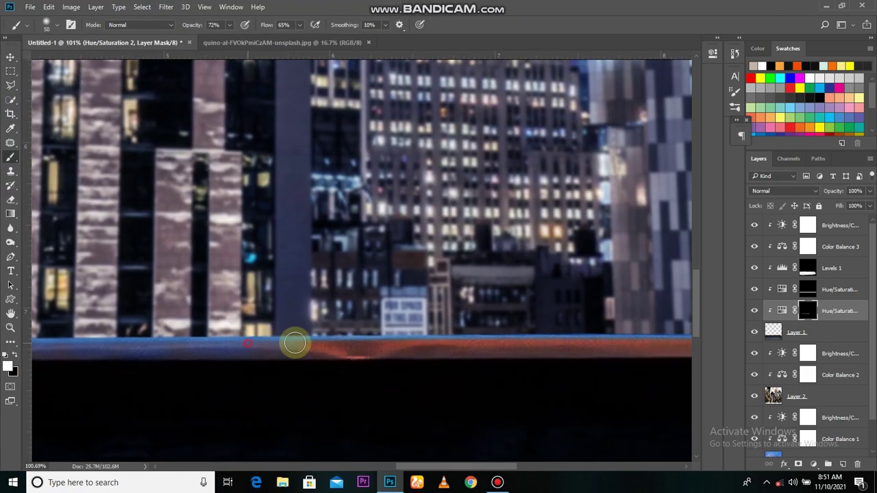
pyautogui.moveTo(549, 366); pyautogui.dragTo(185, 355)
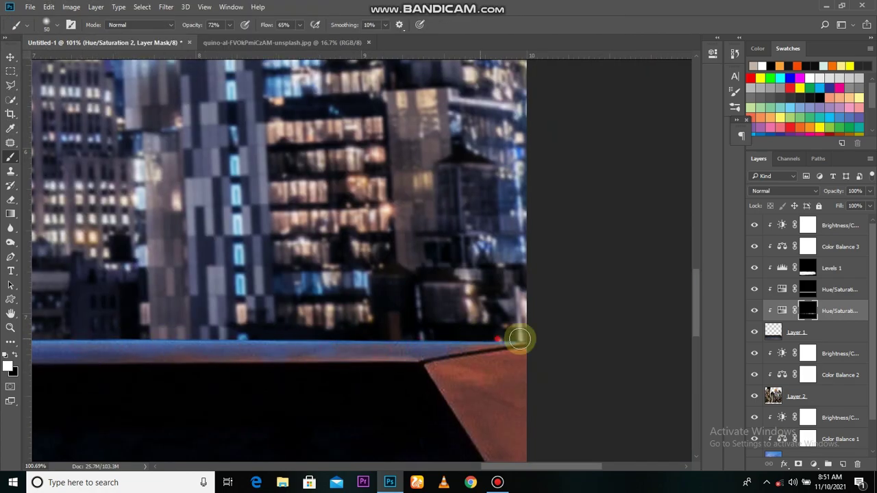
pyautogui.scroll(-3, 515, 379)
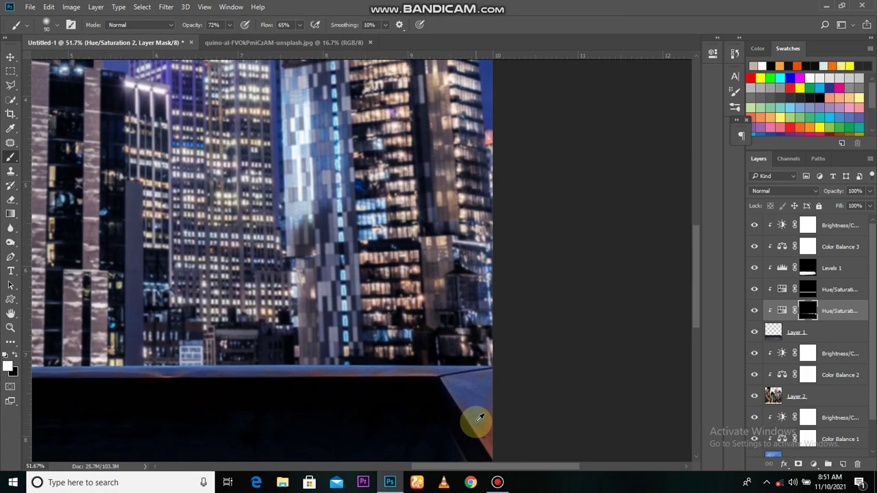
pyautogui.scroll(-2, 427, 344)
pyautogui.scroll(2, 587, 380)
pyautogui.hotkey('alt', ']')
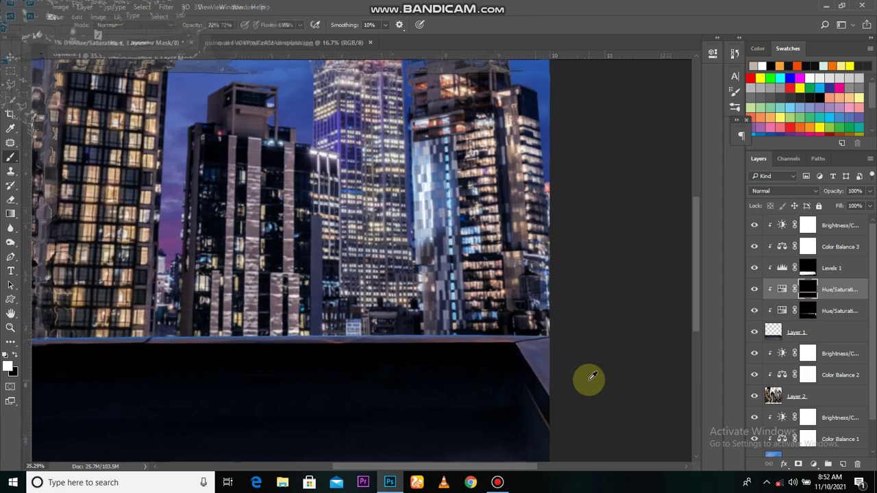
pyautogui.scroll(-1, 558, 405)
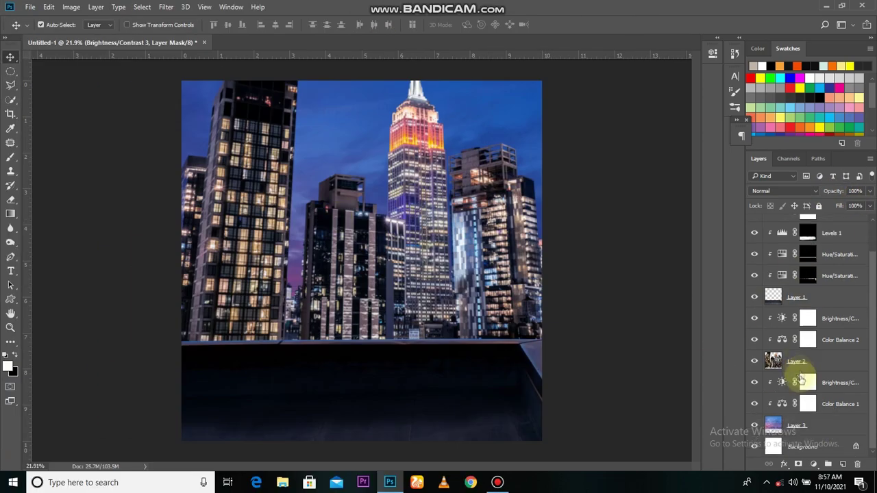
# - Open the moon photo and drag the elliptically selected, masked moon into Untitled-1
pyautogui.click(30, 7)
pyautogui.click(95, 211)
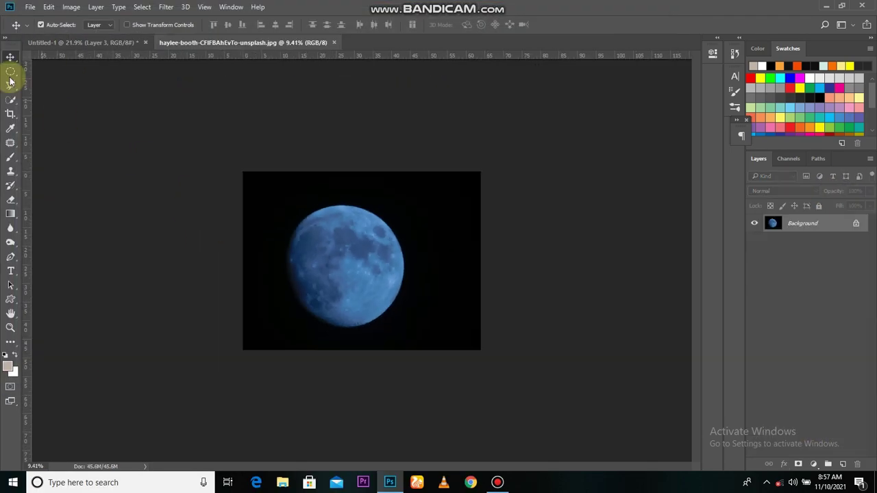
pyautogui.moveTo(264, 204); pyautogui.dragTo(404, 342)
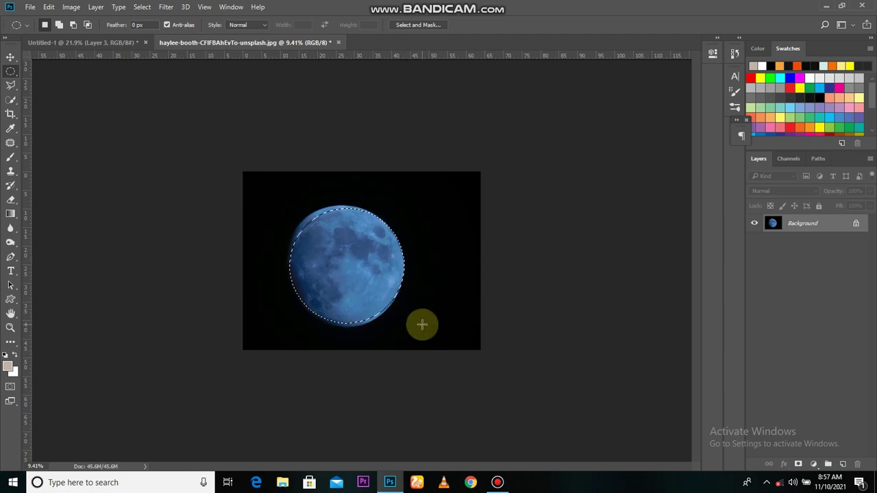
pyautogui.click(814, 464)
pyautogui.moveTo(348, 284); pyautogui.dragTo(361, 260)
# - Rotate the moon in the sky and set its blend mode to Screen
pyautogui.hotkey('ctrl', 't')
pyautogui.moveTo(597, 363)
pyautogui.mouseDown()
pyautogui.moveTo(632, 398)
pyautogui.moveTo(582, 366)
pyautogui.mouseUp()
pyautogui.press('Return')
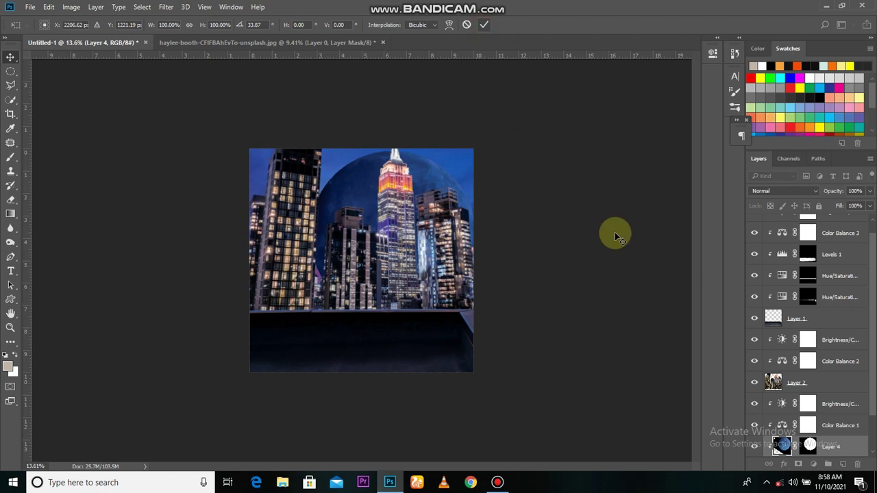
pyautogui.click(785, 190)
pyautogui.click(764, 307)
# - Paint the moon's mask to hide it behind the Empire State Building
pyautogui.rightClick(808, 446)
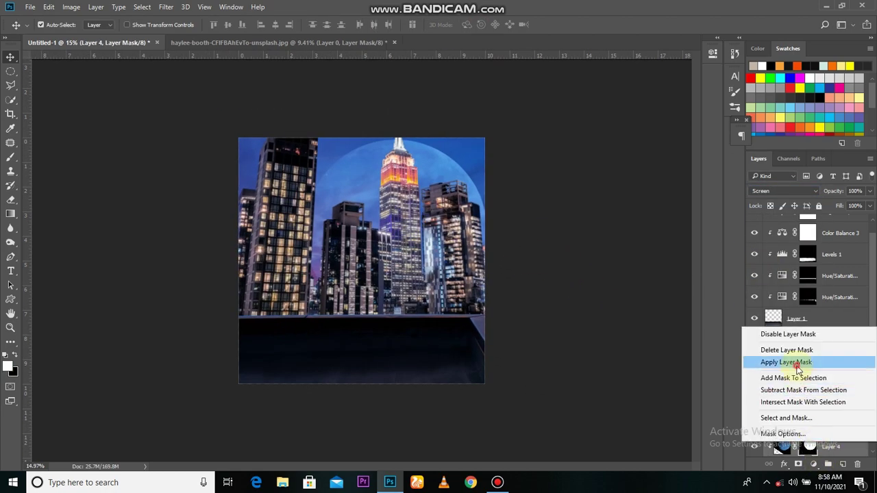
pyautogui.click(797, 363)
pyautogui.press('b')
pyautogui.moveTo(489, 186); pyautogui.dragTo(420, 168)
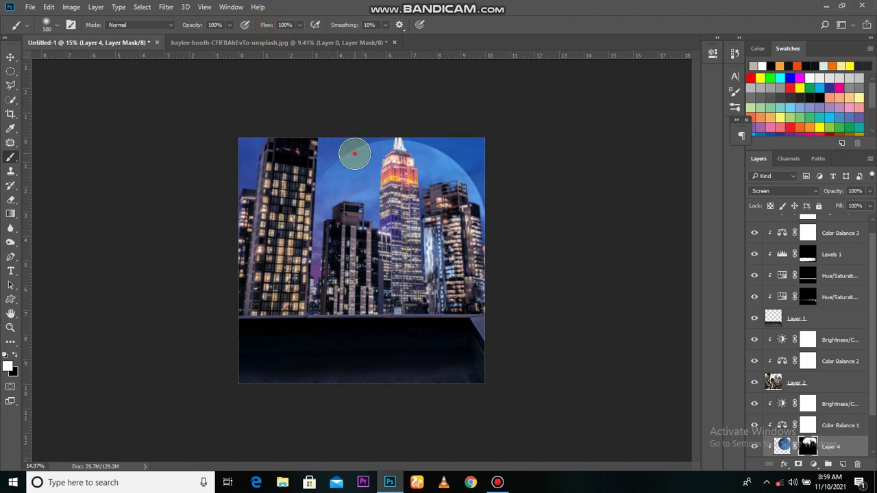
pyautogui.scroll(-1, 354, 155)
pyautogui.scroll(2, 354, 155)
# - Give the moon layer an Outer Glow in a lighter blue colour
pyautogui.doubleClick(856, 446)
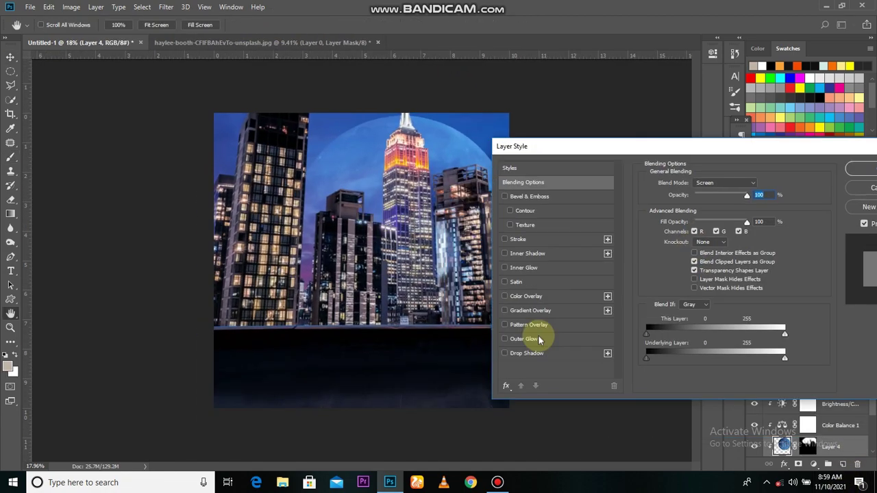
pyautogui.click(538, 339)
pyautogui.click(672, 220)
pyautogui.click(464, 157)
pyautogui.click(655, 148)
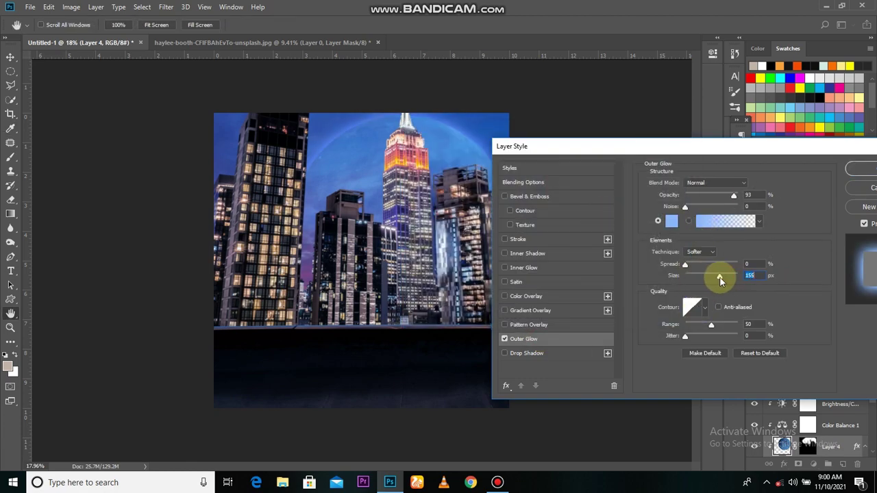
pyautogui.click(861, 170)
# - Group the rooftop layers together and name the group 'rooftop'
pyautogui.rightClick(822, 426)
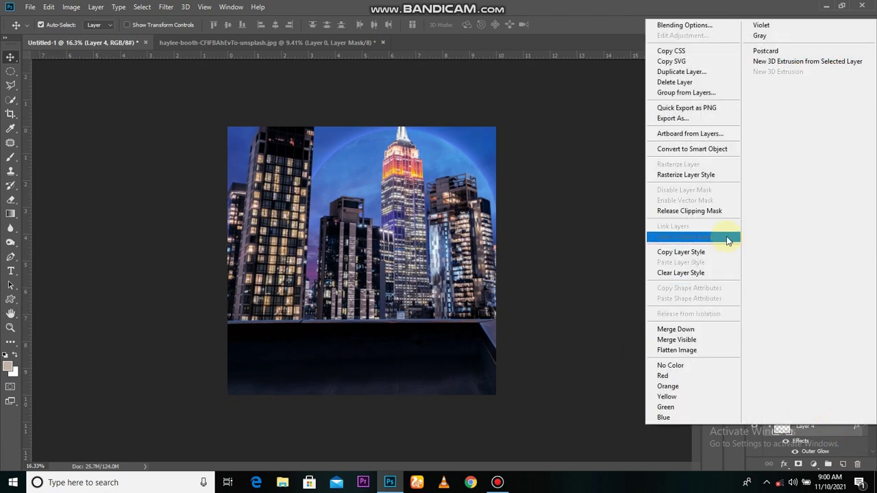
pyautogui.press('Escape')
pyautogui.scroll(1, 363, 269)
pyautogui.moveTo(416, 250); pyautogui.dragTo(417, 265)
pyautogui.scroll(3, 809, 309)
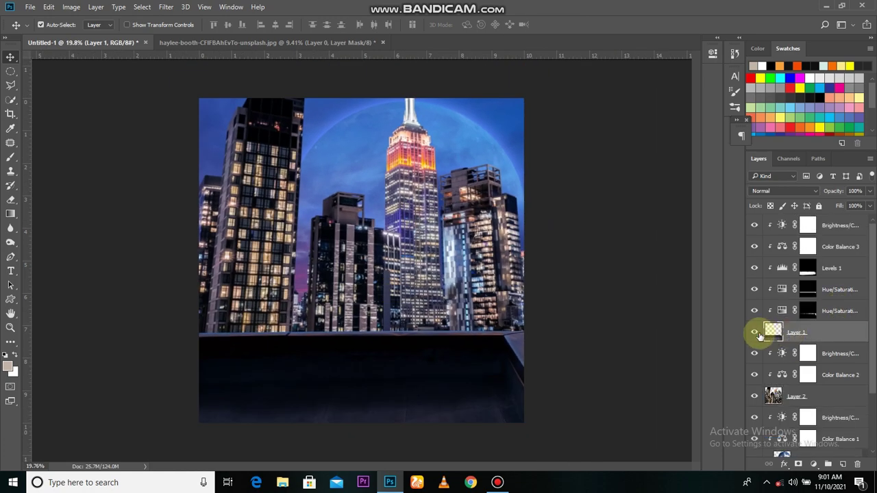
pyautogui.click(795, 333)
pyautogui.keyDown('shift'); pyautogui.click(841, 229); pyautogui.keyUp('shift')
pyautogui.hotkey('ctrl', 'g')
pyautogui.write('rooftop')
pyautogui.click(779, 281)
# - Group the building layers, then the sky and moon layers, into their own groups
pyautogui.keyDown('shift'); pyautogui.click(840, 238); pyautogui.keyUp('shift')
pyautogui.hotkey('ctrl', 'g')
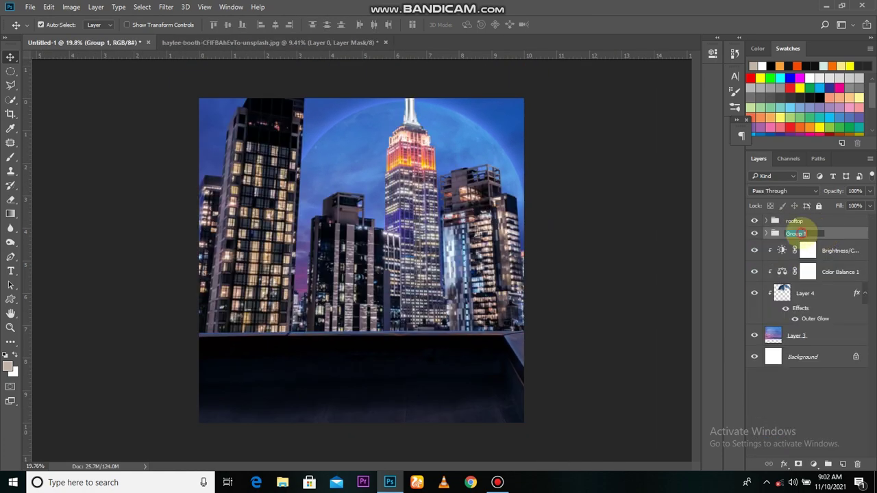
pyautogui.click(795, 335)
pyautogui.keyDown('shift'); pyautogui.click(766, 253); pyautogui.keyUp('shift')
pyautogui.hotkey('ctrl', 'g')
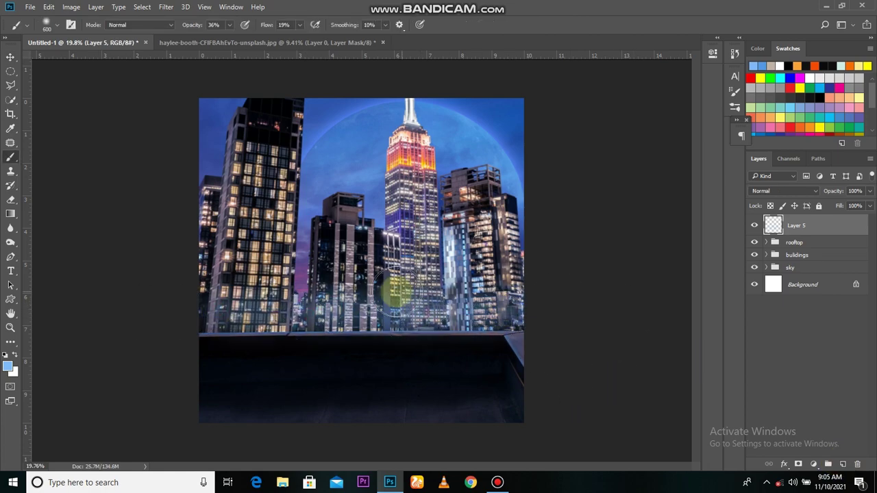
# - Erase parts of the blue haze on Layer 5 and set its opacity to 74%
pyautogui.click(10, 199)
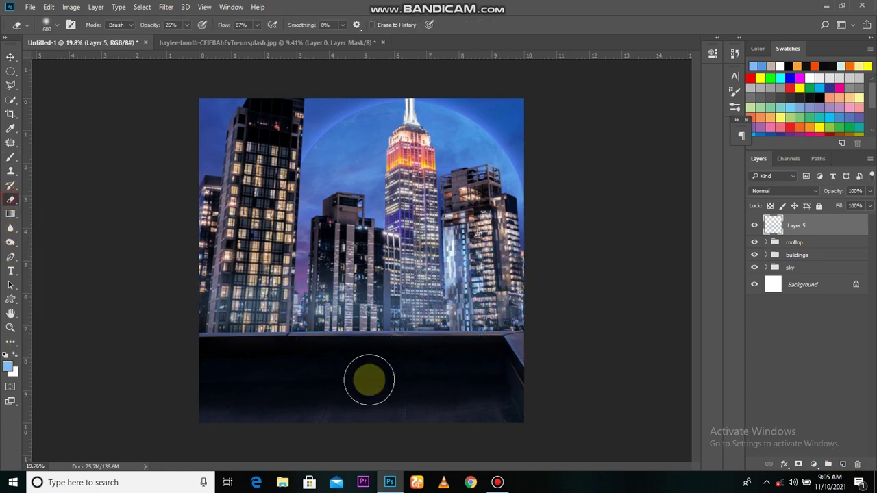
pyautogui.press('v')
pyautogui.press('7')
pyautogui.press('4')
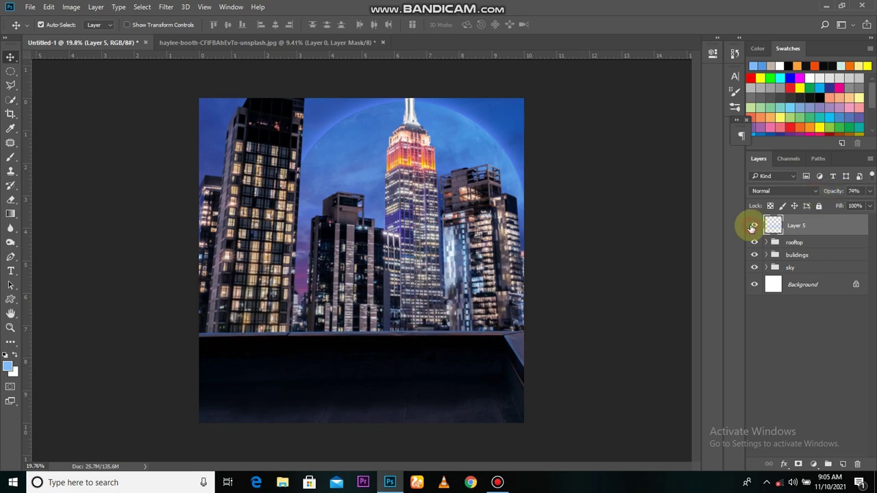
# - Close the second photo document and start File > Place Embedded
pyautogui.click(382, 43)
pyautogui.click(30, 7)
pyautogui.click(118, 202)
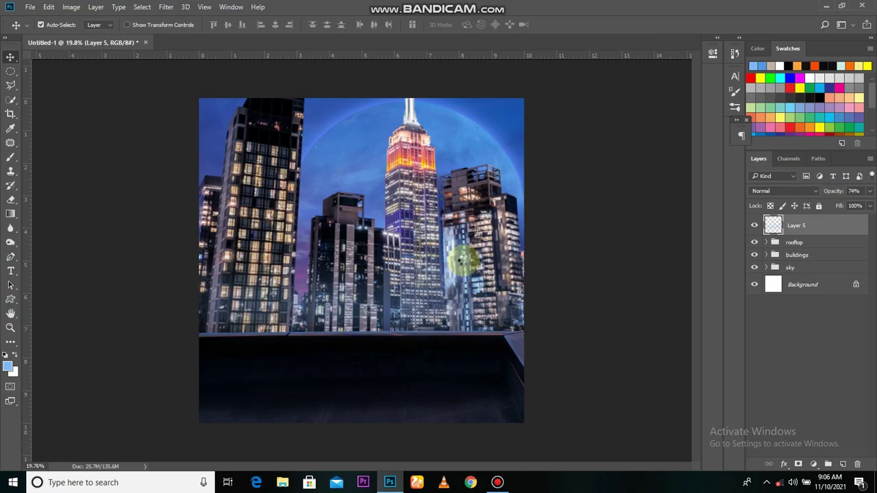
# - Scale and tilt the placed man onto the rooftop ledge and commit him
pyautogui.moveTo(461, 260); pyautogui.dragTo(407, 251)
pyautogui.scroll(1, 408, 251)
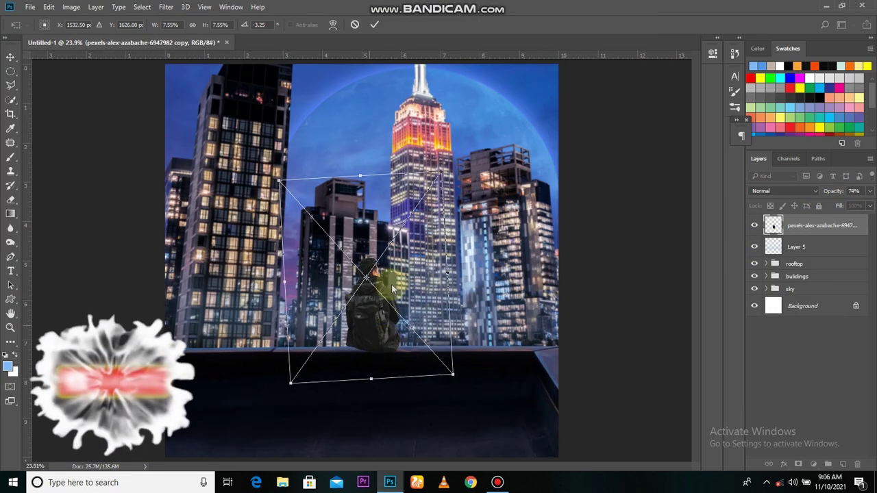
pyautogui.scroll(-1, 377, 343)
pyautogui.doubleClick(378, 355)
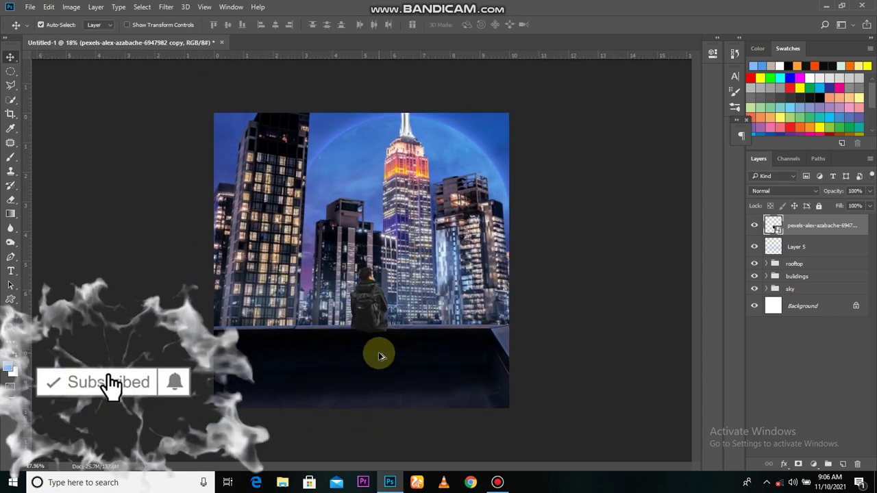
# - Adjust the man's brightness/contrast and add a clipped Color Balance shifting midtones toward cyan and magenta
pyautogui.moveTo(566, 117); pyautogui.dragTo(686, 137)
pyautogui.scroll(1, 559, 377)
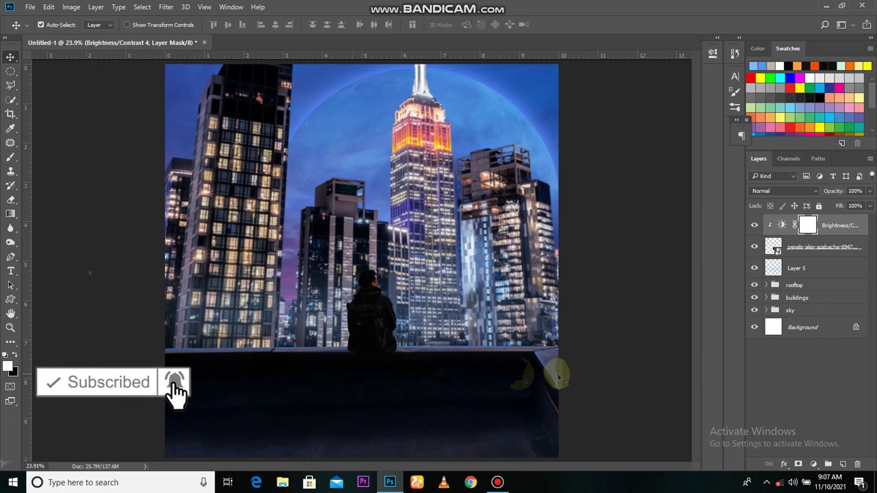
pyautogui.click(822, 247)
pyautogui.click(814, 464)
pyautogui.click(754, 343)
pyautogui.moveTo(606, 143); pyautogui.dragTo(607, 143)
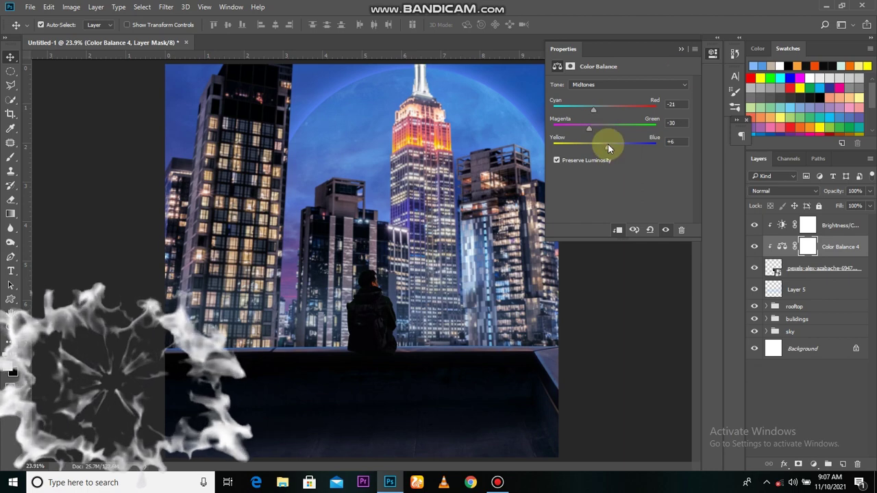
# - Add a clipped Levels adjustment to the man with input levels 6 and 241
pyautogui.click(813, 464)
pyautogui.click(789, 279)
pyautogui.moveTo(567, 161); pyautogui.dragTo(569, 162)
pyautogui.moveTo(686, 161); pyautogui.dragTo(680, 165)
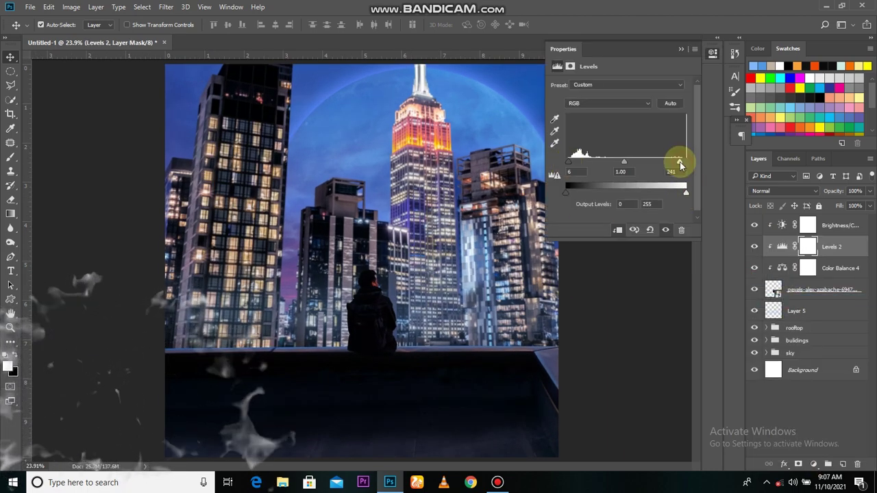
pyautogui.click(381, 309)
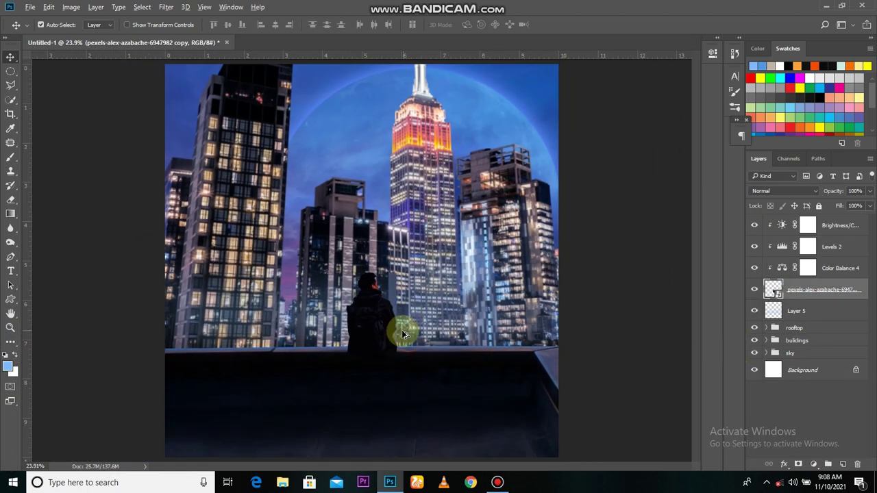
pyautogui.scroll(-1, 404, 335)
pyautogui.click(788, 329)
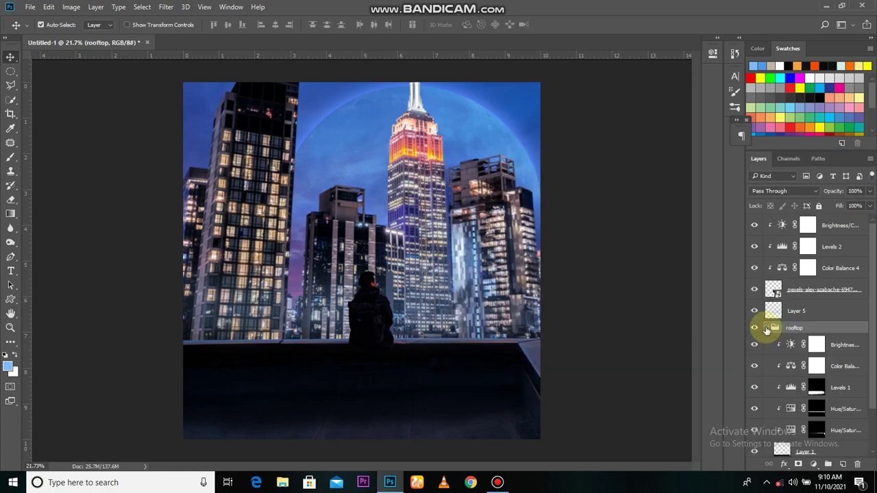
# - Add a new layer and paint a soft black contact shadow beneath the man
pyautogui.hotkey('ctrl', 'shift', 'alt', 'n')
pyautogui.press('b')
pyautogui.press('d')
pyautogui.scroll(5, 429, 344)
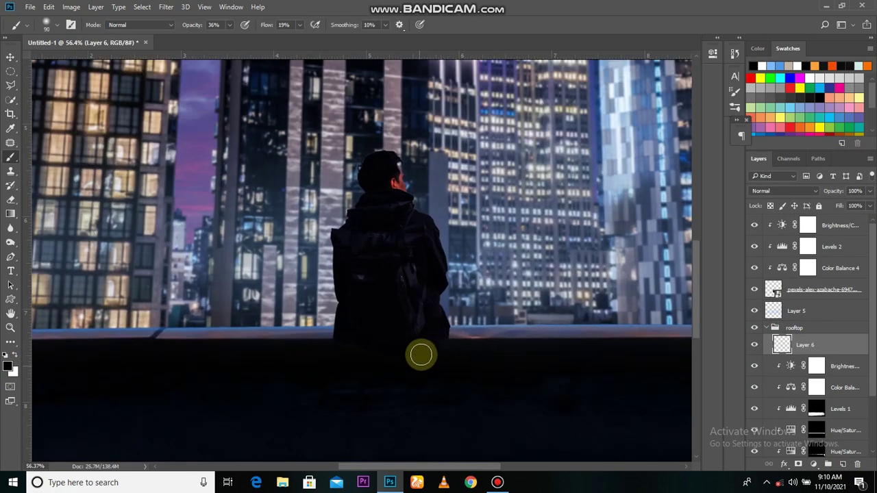
pyautogui.scroll(2, 420, 409)
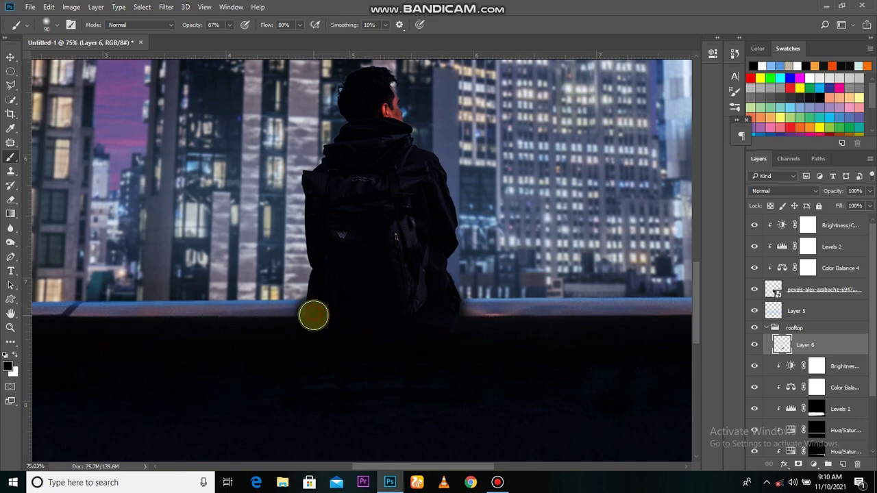
pyautogui.scroll(-2, 375, 206)
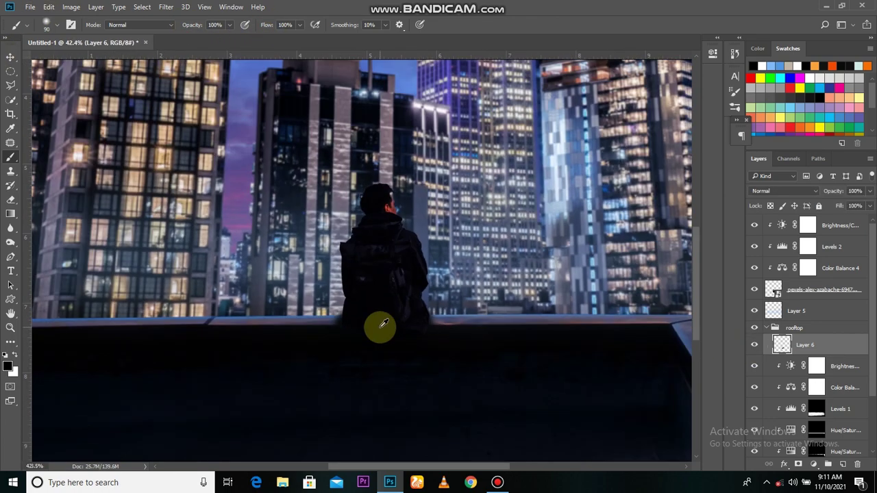
pyautogui.scroll(-2, 378, 327)
pyautogui.press('v')
pyautogui.scroll(-2, 410, 352)
# - Duplicate the man's layer and flip the copy vertically beneath him
pyautogui.click(822, 289)
pyautogui.hotkey('ctrl', 'j')
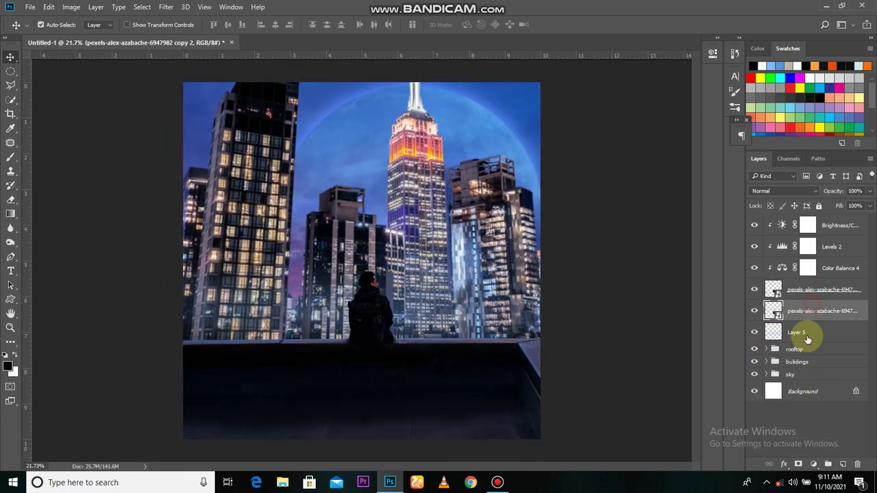
pyautogui.hotkey('ctrl', 't')
pyautogui.moveTo(370, 215); pyautogui.dragTo(455, 339)
pyautogui.scroll(2, 348, 384)
pyautogui.scroll(-2, 420, 399)
pyautogui.scroll(-2, 420, 400)
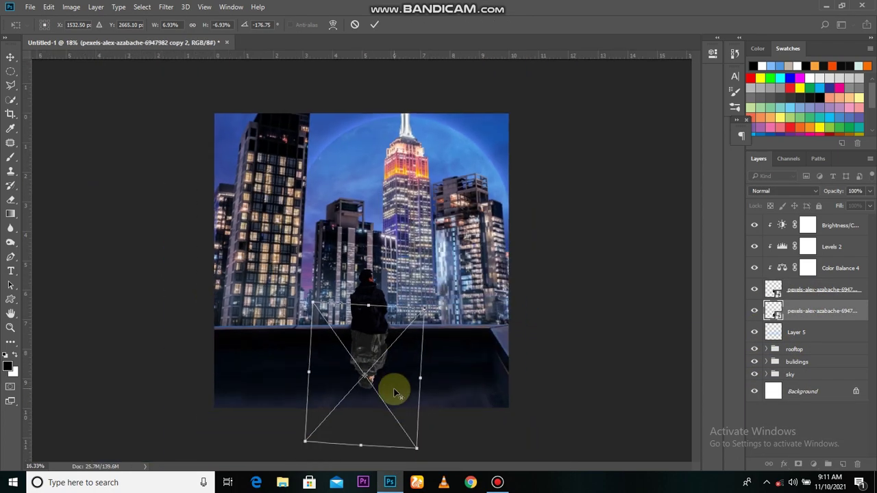
pyautogui.scroll(1, 392, 391)
pyautogui.click(374, 24)
pyautogui.write('shado')
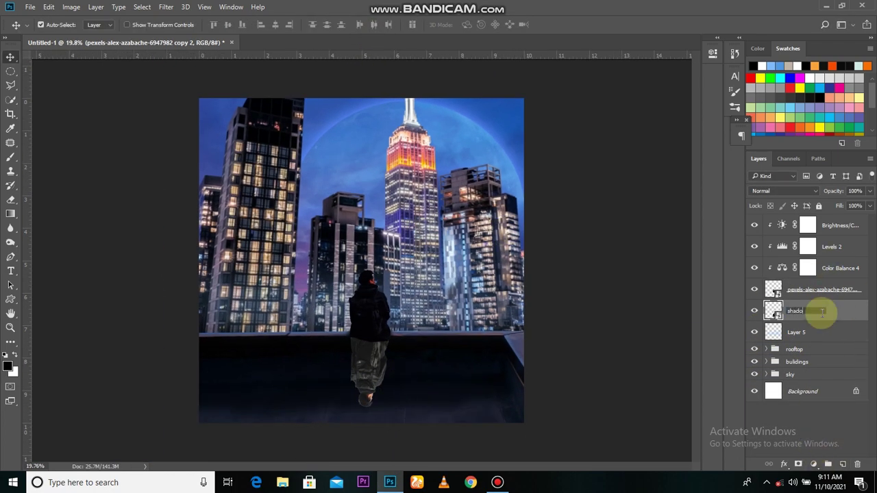
# - Name the copy 'shadow', darken it with a clipped Levels, and set opacity to 54%
pyautogui.write('w')
pyautogui.click(813, 464)
pyautogui.click(779, 278)
pyautogui.moveTo(662, 209); pyautogui.dragTo(651, 210)
pyautogui.click(798, 332)
pyautogui.press('5')
pyautogui.press('4')
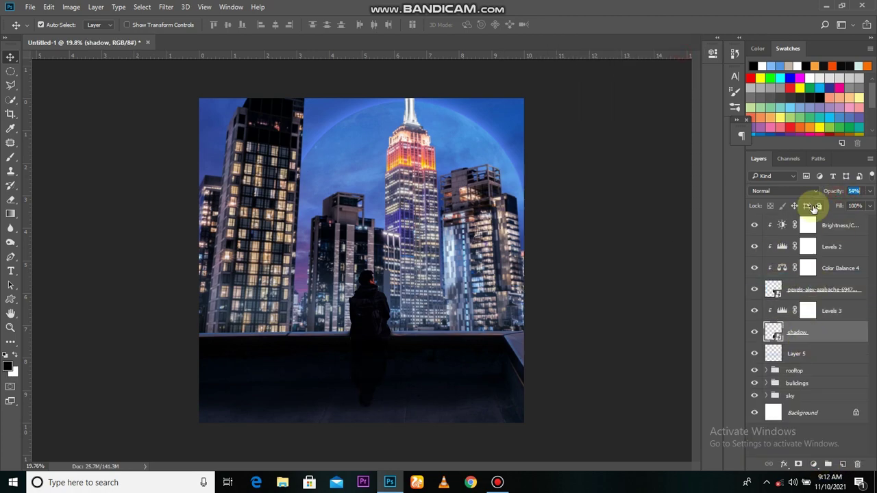
# - Apply a Gaussian Blur to the shadow and merge its Levels into it
pyautogui.click(166, 7)
pyautogui.click(336, 169)
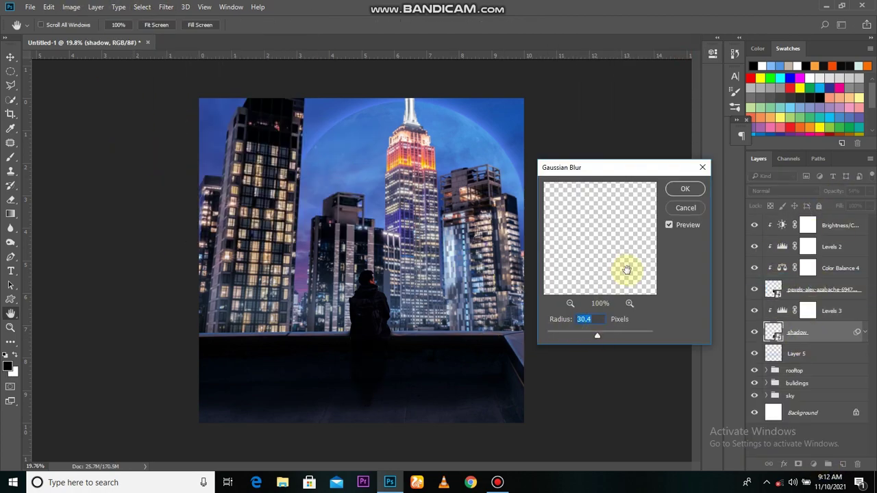
pyautogui.press('Return')
pyautogui.keyDown('ctrl'); pyautogui.click(823, 312); pyautogui.keyUp('ctrl')
pyautogui.hotkey('ctrl', 'e')
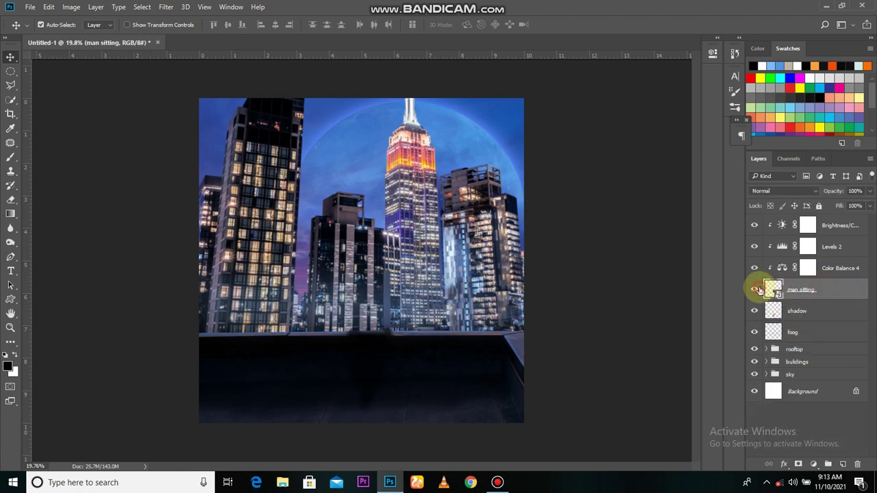
# - Make the Hue/Saturation 3 blue tint lighter and stronger, then zoom in on the man's head
pyautogui.moveTo(617, 140); pyautogui.dragTo(621, 125)
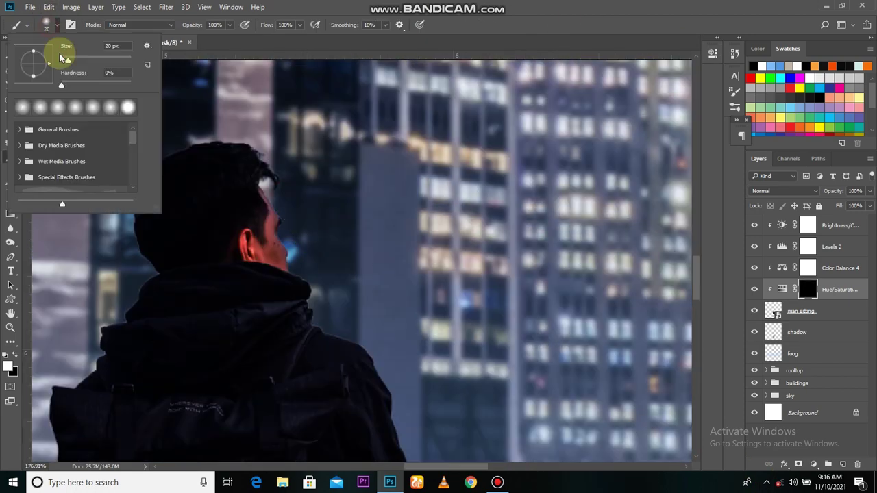
pyautogui.scroll(2, 254, 157)
pyautogui.scroll(2, 288, 227)
pyautogui.scroll(2, 272, 213)
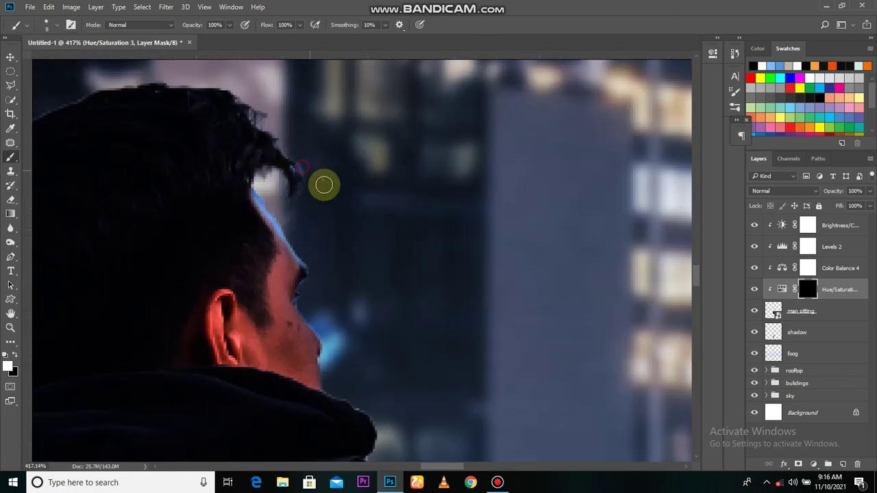
pyautogui.moveTo(279, 114); pyautogui.dragTo(368, 194)
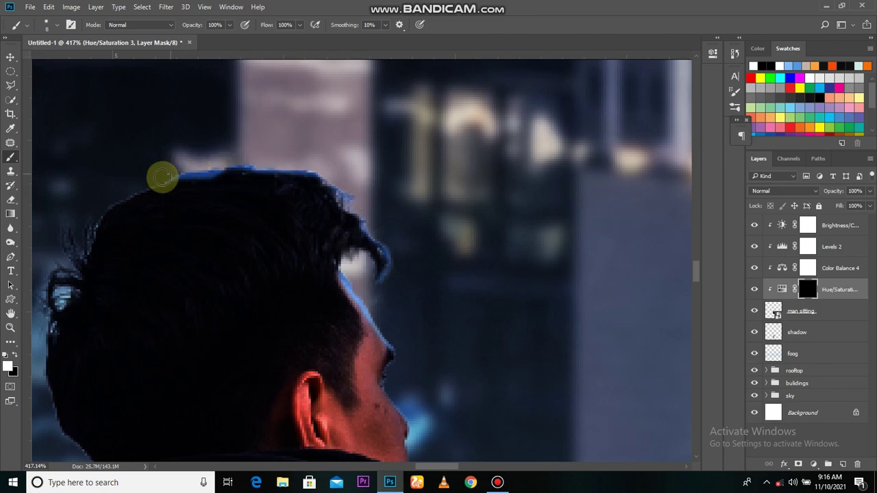
pyautogui.moveTo(82, 206); pyautogui.dragTo(306, 92)
pyautogui.scroll(-2, 329, 199)
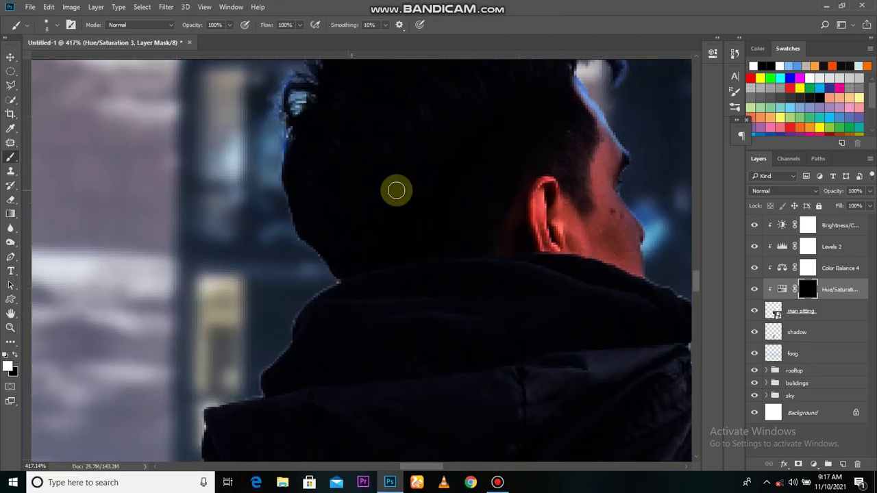
pyautogui.hscroll(5, 394, 203)
pyautogui.scroll(1, 377, 218)
pyautogui.scroll(-2, 381, 286)
pyautogui.hscroll(2, 348, 224)
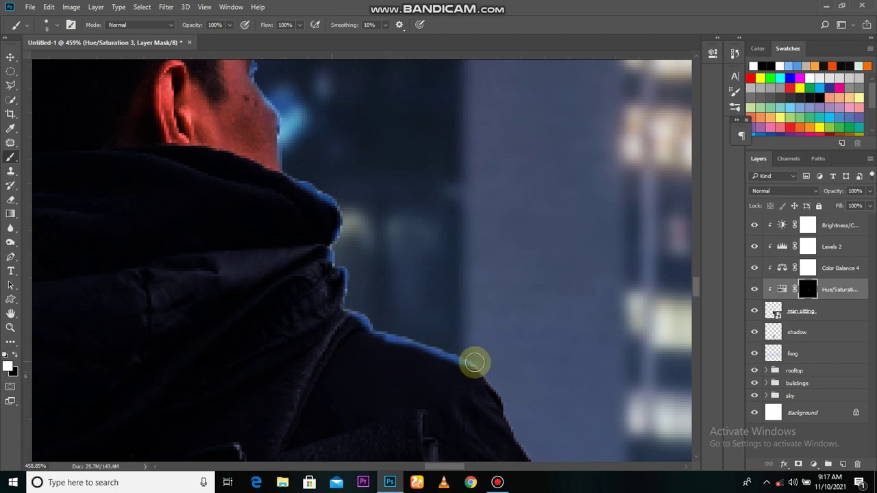
pyautogui.scroll(-2, 384, 277)
pyautogui.hscroll(2, 394, 283)
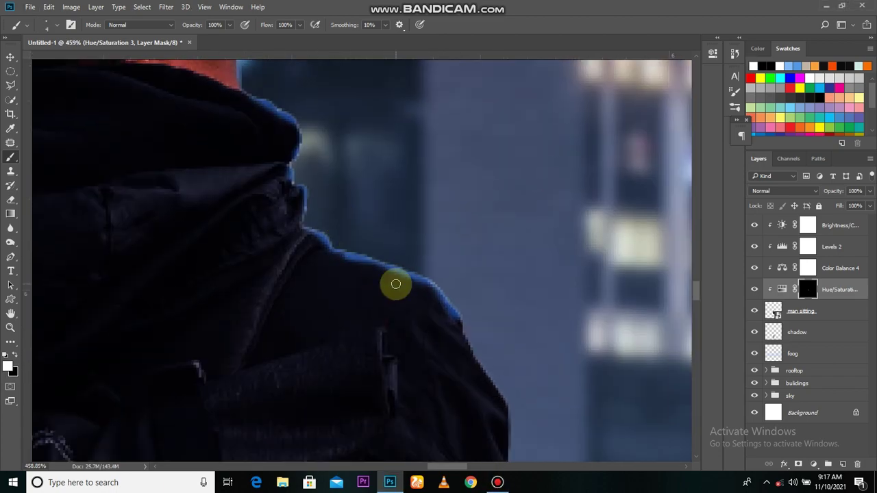
pyautogui.scroll(-4, 451, 363)
pyautogui.hscroll(1, 387, 217)
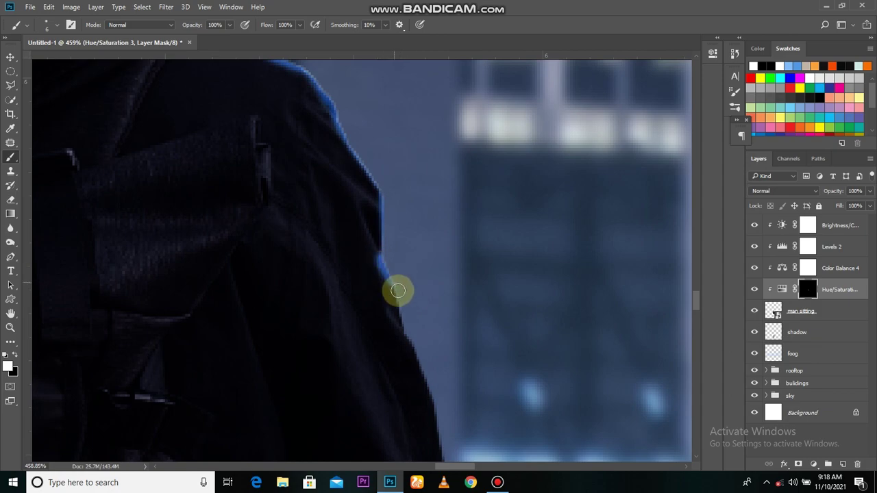
# - Paint the Hue/Saturation mask along the man's shoulder edge, switching to black with X
pyautogui.moveTo(398, 290); pyautogui.dragTo(362, 252)
pyautogui.press('x')
pyautogui.scroll(-3, 417, 320)
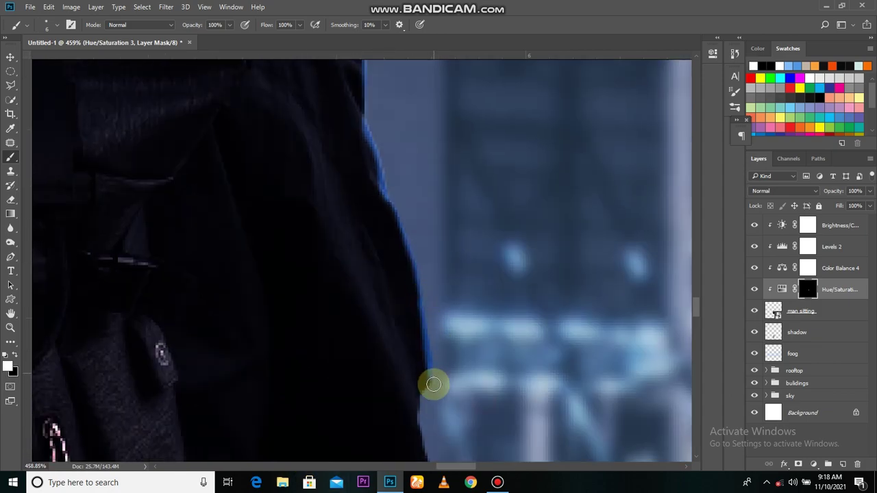
pyautogui.scroll(-3, 434, 385)
pyautogui.scroll(-5, 449, 368)
pyautogui.scroll(4, 509, 228)
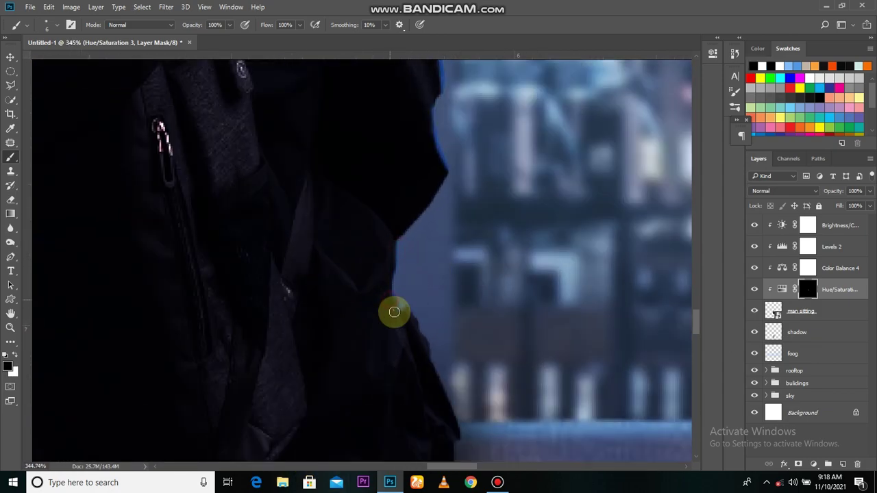
pyautogui.moveTo(518, 404); pyautogui.dragTo(460, 268)
pyautogui.scroll(-3, 460, 268)
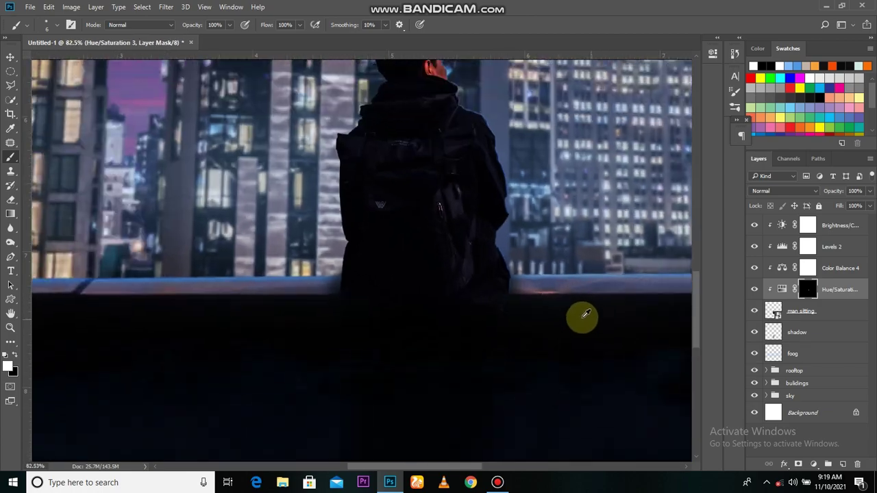
pyautogui.scroll(-3, 582, 317)
pyautogui.scroll(-3, 482, 267)
pyautogui.scroll(5, 348, 271)
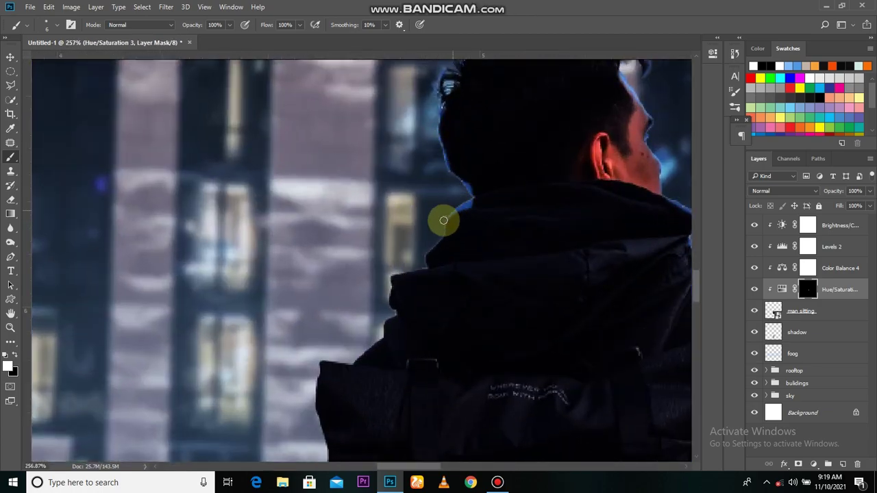
pyautogui.scroll(2, 452, 257)
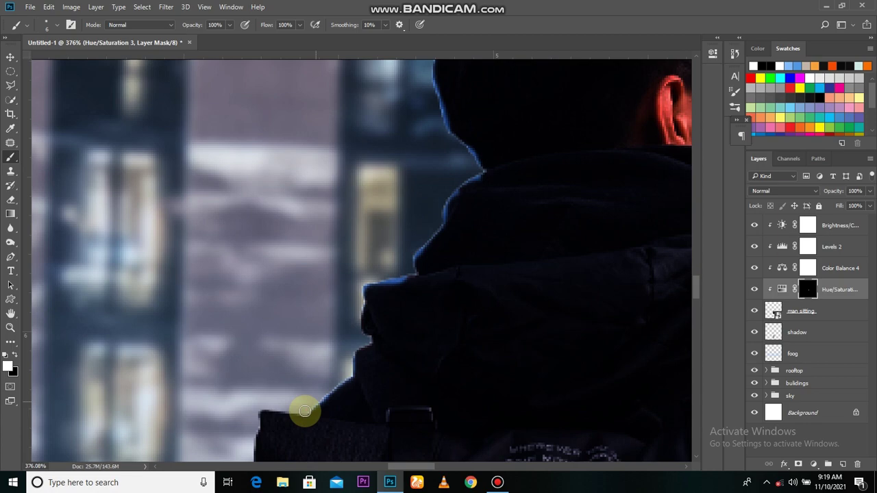
pyautogui.moveTo(261, 421); pyautogui.dragTo(347, 271)
pyautogui.scroll(-3, 352, 268)
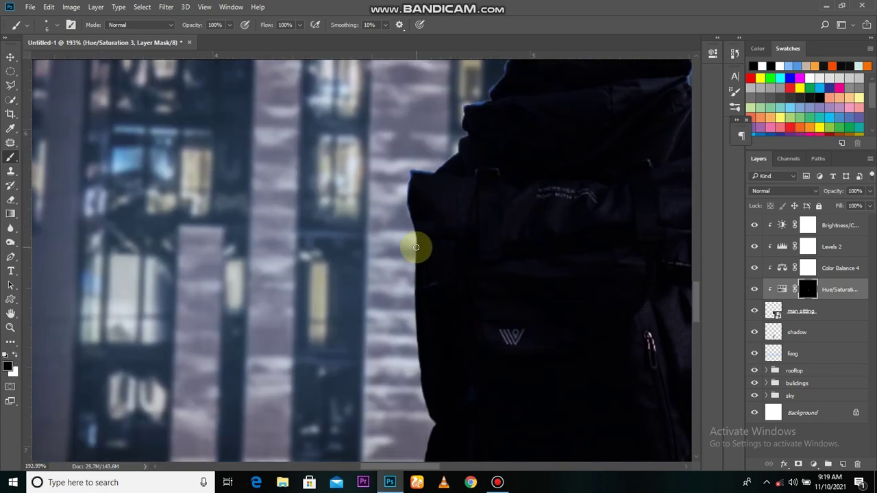
pyautogui.scroll(-3, 456, 216)
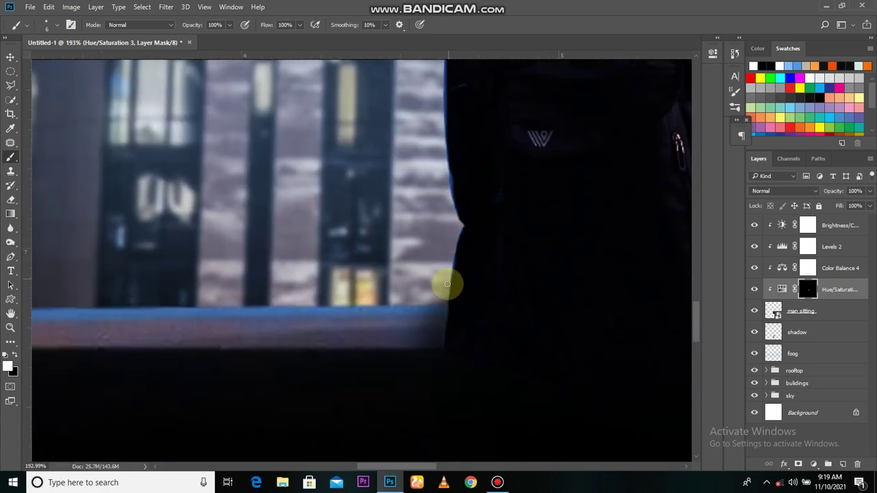
pyautogui.scroll(-5, 447, 283)
# - Add a Color Balance adjustment clipped to the man sitting layer
pyautogui.click(801, 311)
pyautogui.click(814, 464)
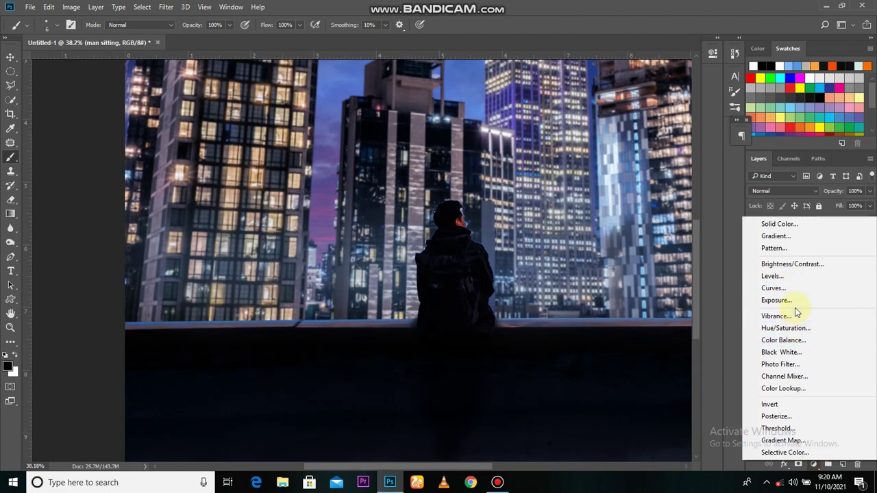
pyautogui.click(783, 340)
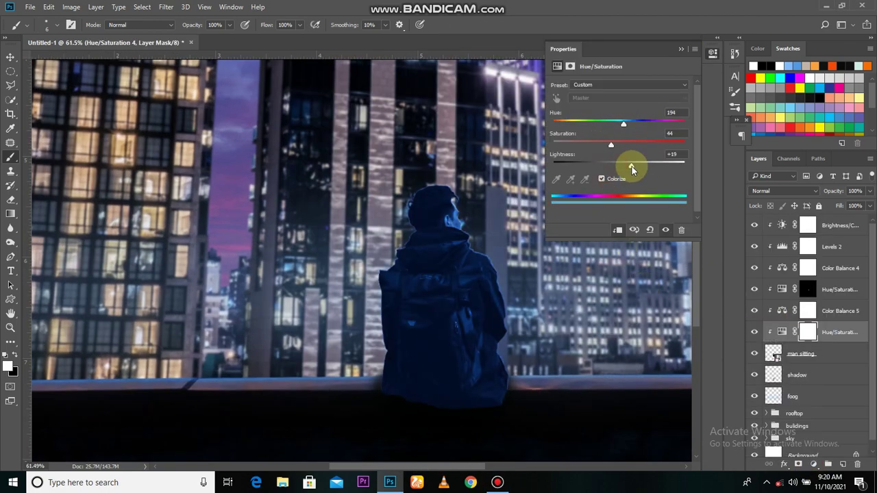
pyautogui.scroll(2, 411, 309)
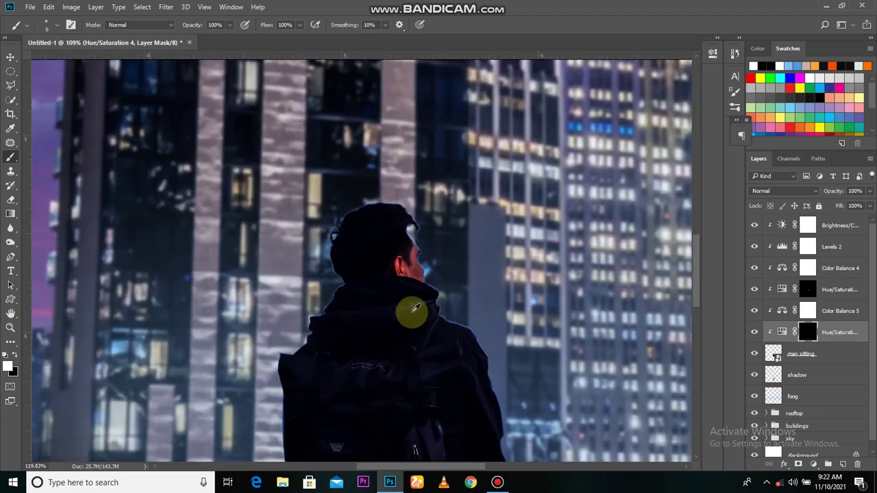
pyautogui.scroll(1, 368, 251)
pyautogui.scroll(1, 368, 251)
# - Paint blue rim light at 41% brush opacity along the man's neck, shoulder and upper back
pyautogui.moveTo(192, 25); pyautogui.dragTo(174, 41)
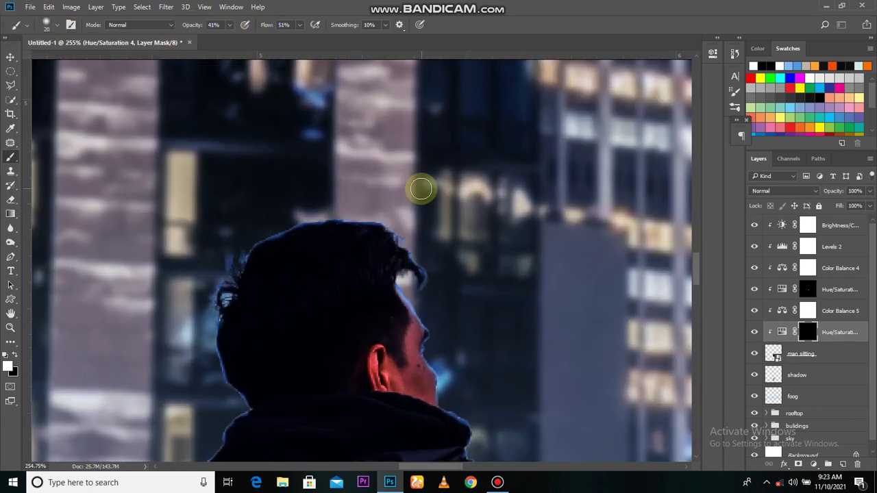
pyautogui.scroll(1, 425, 316)
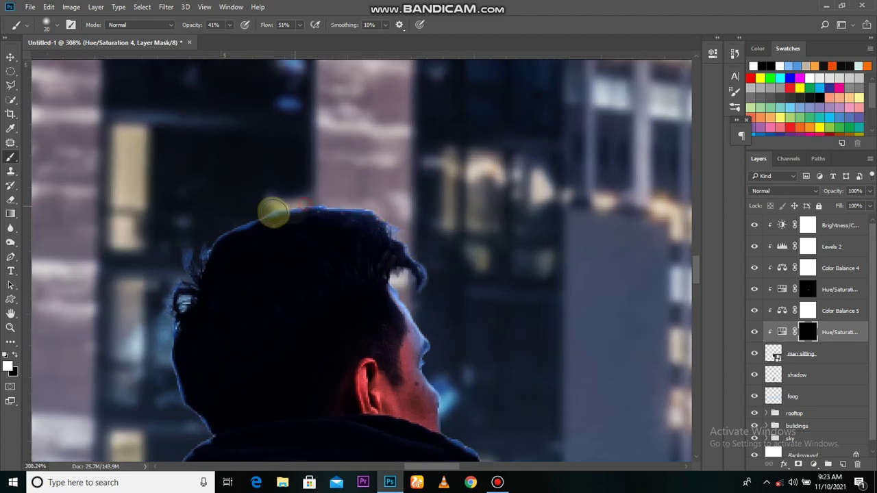
pyautogui.moveTo(485, 368); pyautogui.dragTo(382, 279)
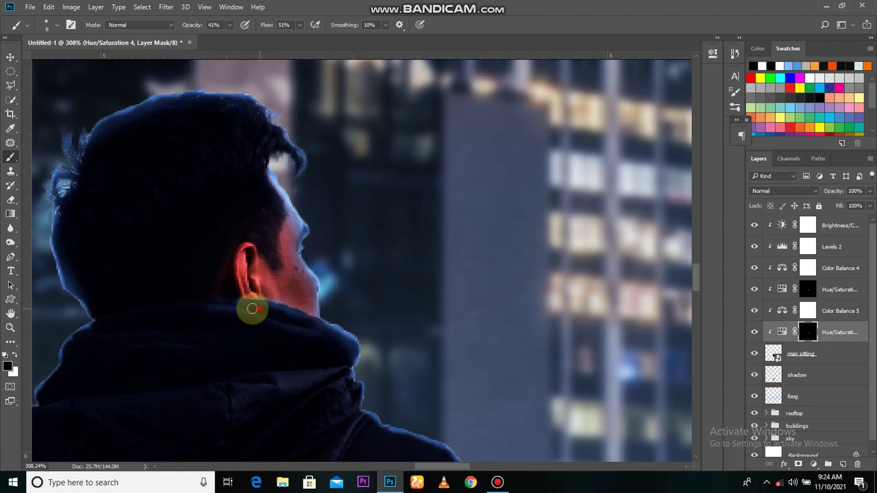
pyautogui.moveTo(343, 386); pyautogui.dragTo(407, 360)
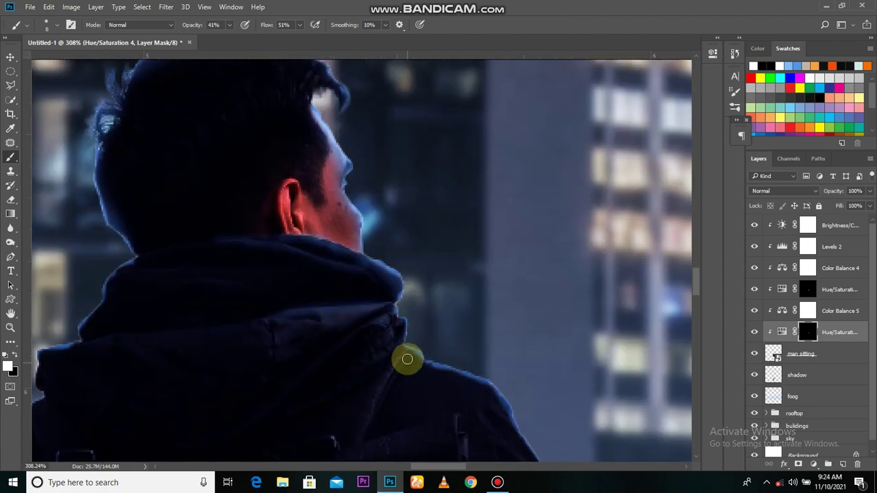
pyautogui.scroll(-3, 377, 349)
pyautogui.scroll(2, 417, 307)
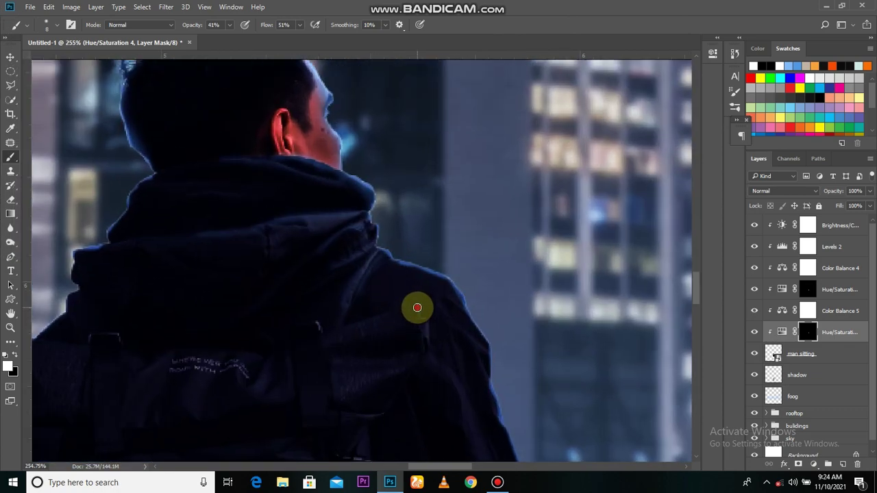
pyautogui.moveTo(424, 317); pyautogui.dragTo(416, 281)
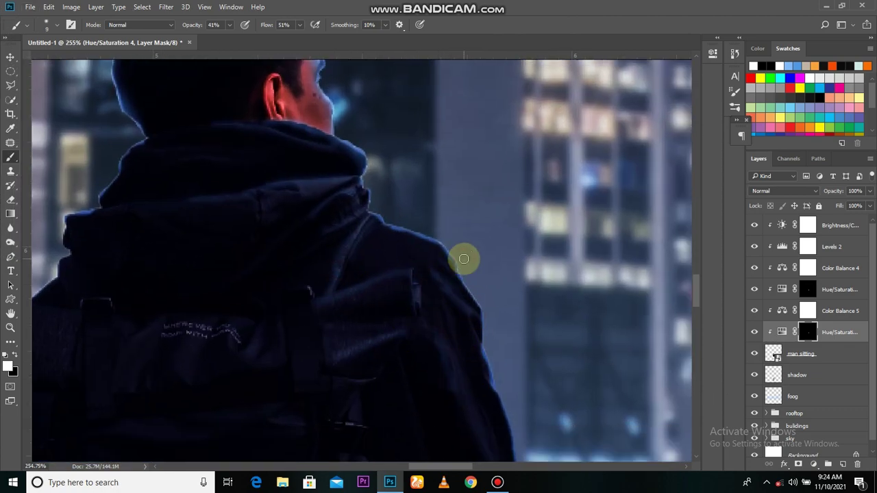
pyautogui.scroll(1, 464, 259)
pyautogui.scroll(-3, 505, 360)
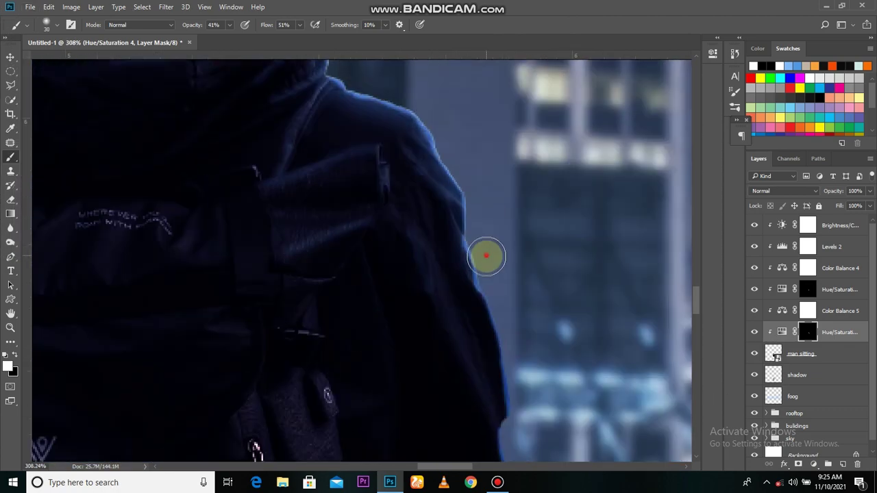
pyautogui.scroll(-2, 503, 377)
pyautogui.scroll(2, 509, 352)
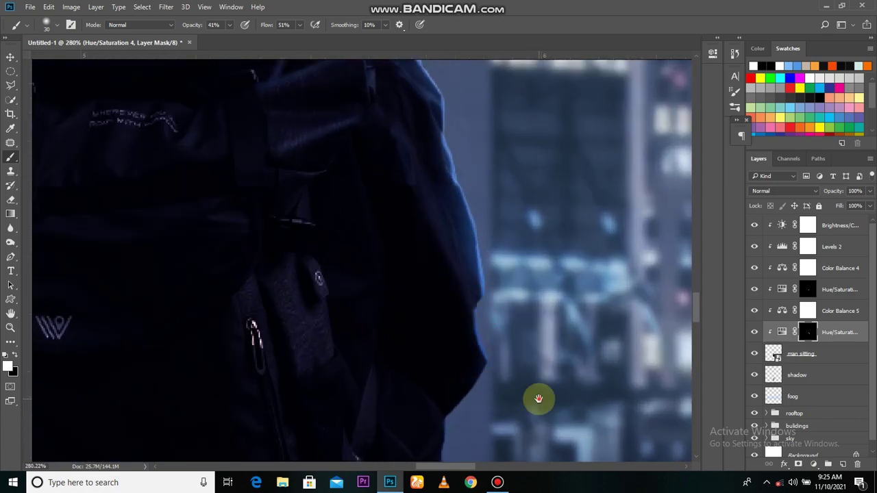
# - Continue tracing the thin rim light along the man's hair and bag edges
pyautogui.scroll(-3, 539, 399)
pyautogui.scroll(-2, 509, 344)
pyautogui.hscroll(-2, 549, 348)
pyautogui.scroll(-3, 645, 357)
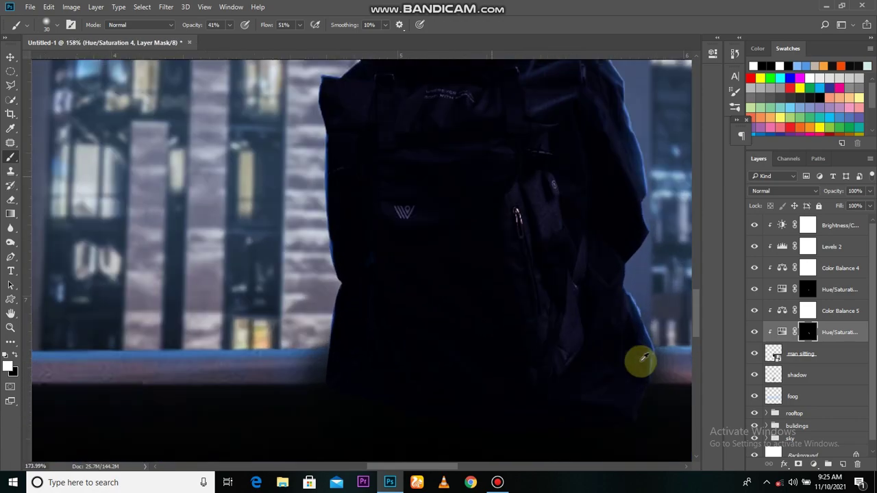
pyautogui.scroll(2, 644, 357)
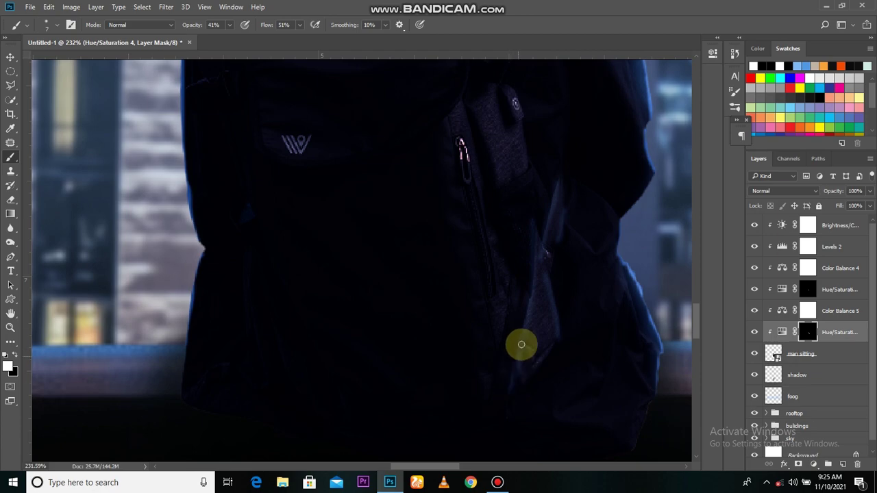
pyautogui.scroll(2, 214, 275)
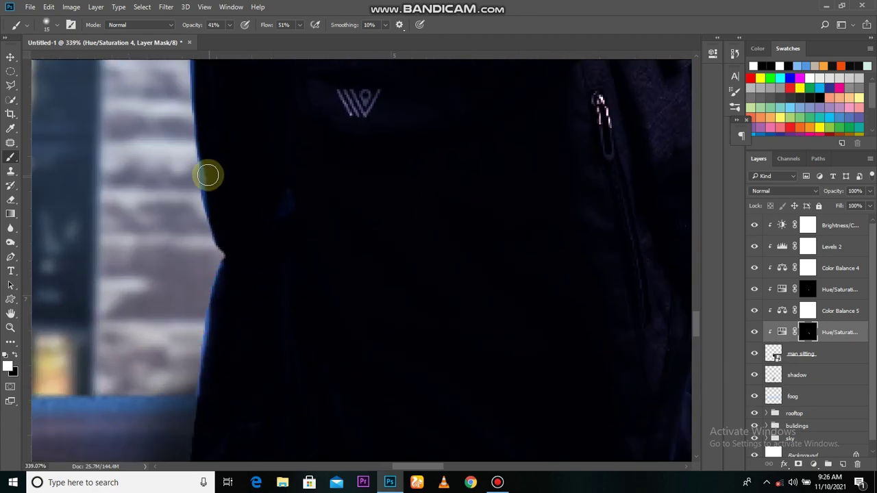
pyautogui.scroll(3, 240, 158)
pyautogui.hscroll(-2, 240, 158)
pyautogui.scroll(3, 274, 198)
pyautogui.hscroll(-1, 274, 199)
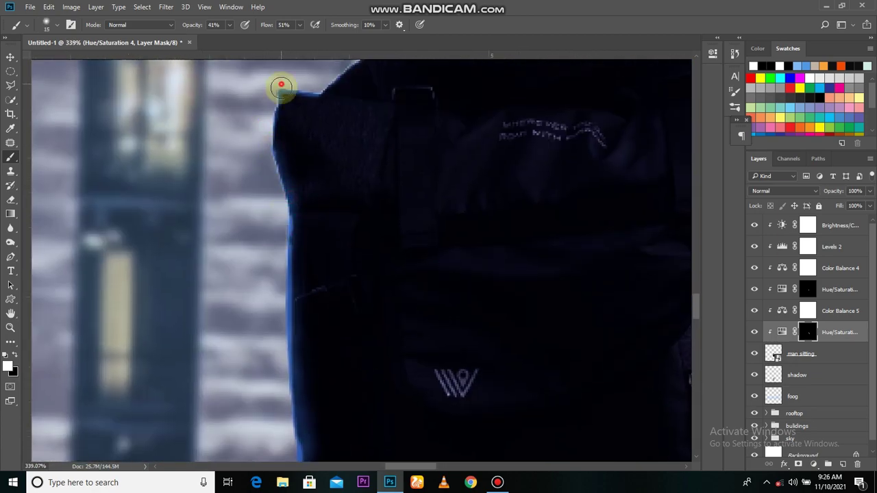
pyautogui.scroll(2, 417, 352)
pyautogui.scroll(1, 333, 176)
pyautogui.scroll(2, 376, 345)
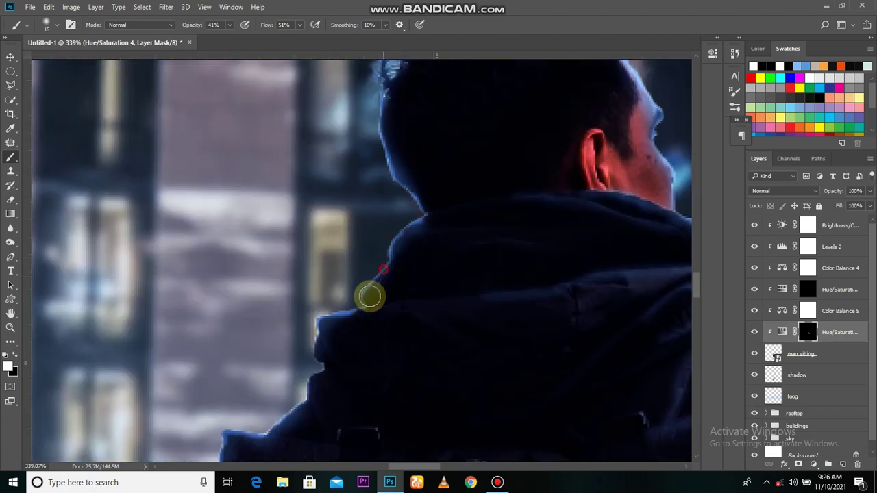
pyautogui.scroll(-3, 370, 296)
pyautogui.scroll(-2, 372, 231)
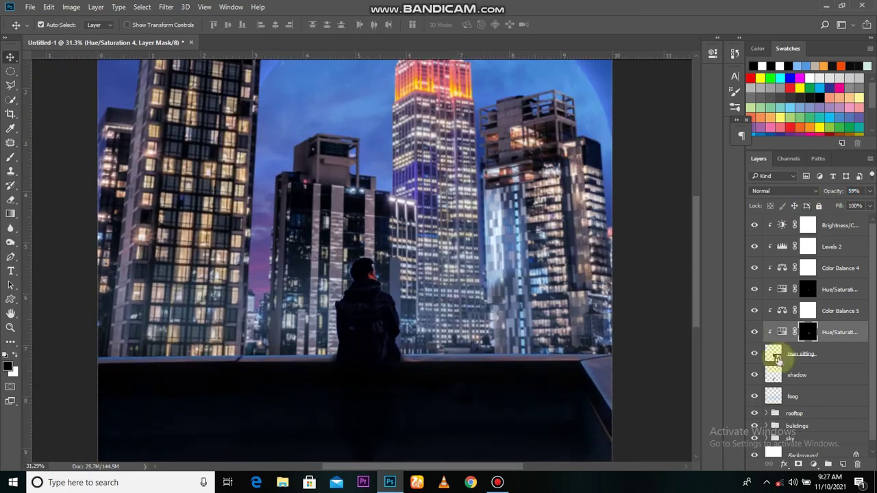
# - Add a Levels adjustment clipped to the man and refine it with a smaller brush
pyautogui.click(814, 464)
pyautogui.click(788, 287)
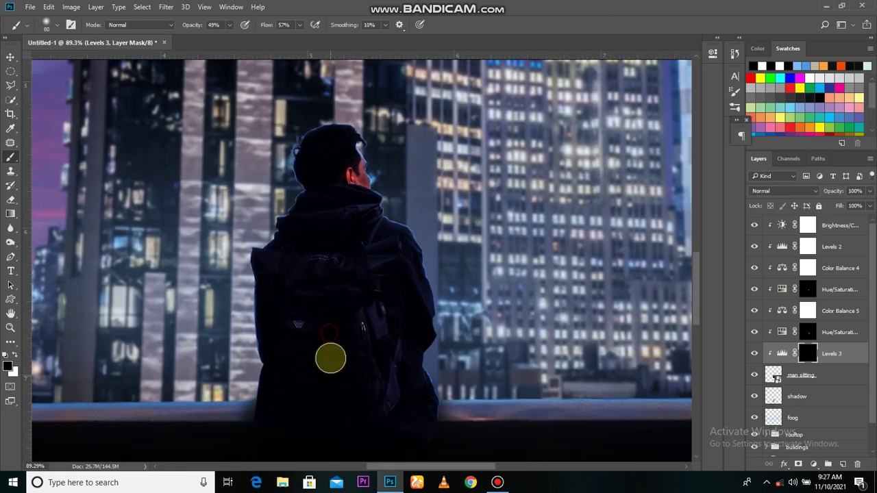
pyautogui.scroll(-2, 314, 277)
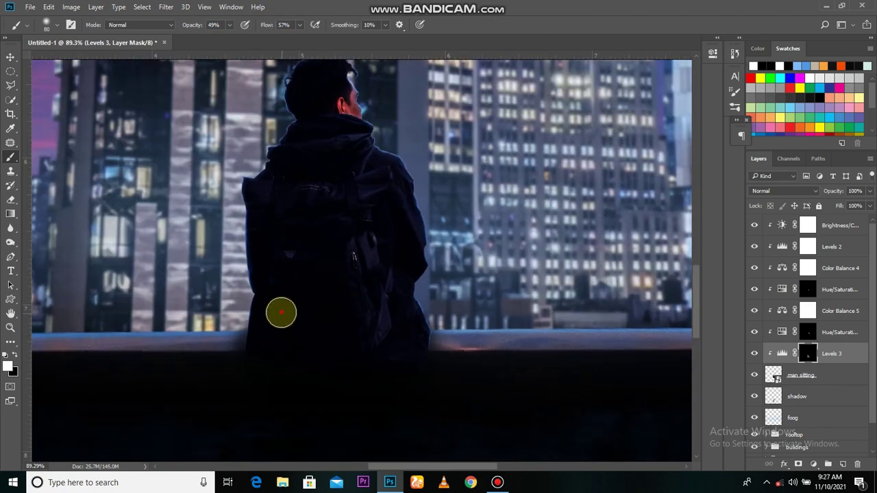
pyautogui.scroll(3, 303, 259)
pyautogui.press('[')
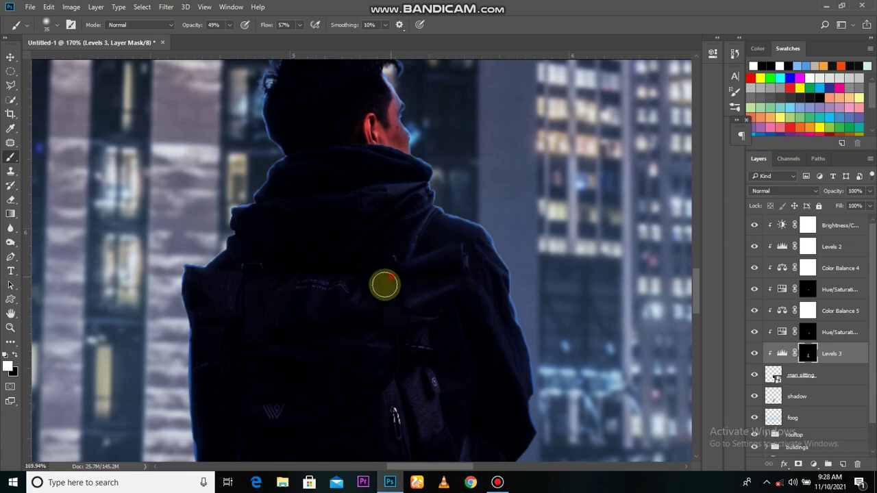
pyautogui.scroll(2, 347, 217)
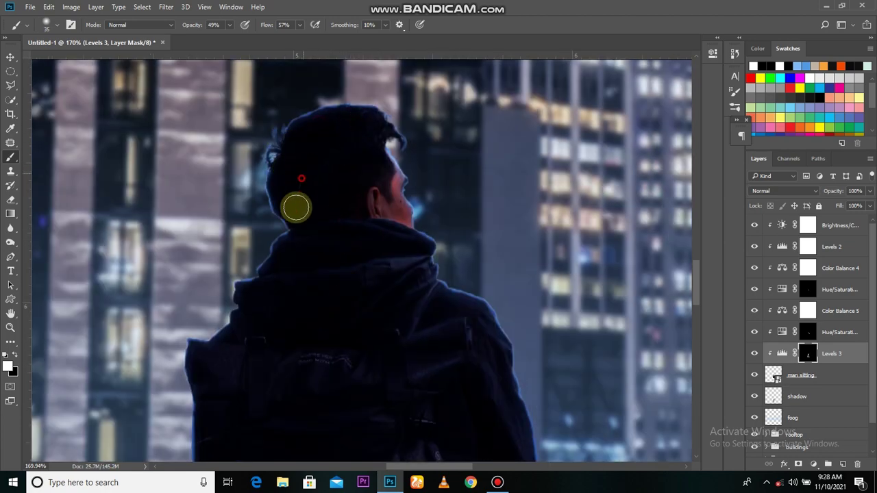
pyautogui.scroll(-2, 256, 353)
pyautogui.scroll(-2, 366, 386)
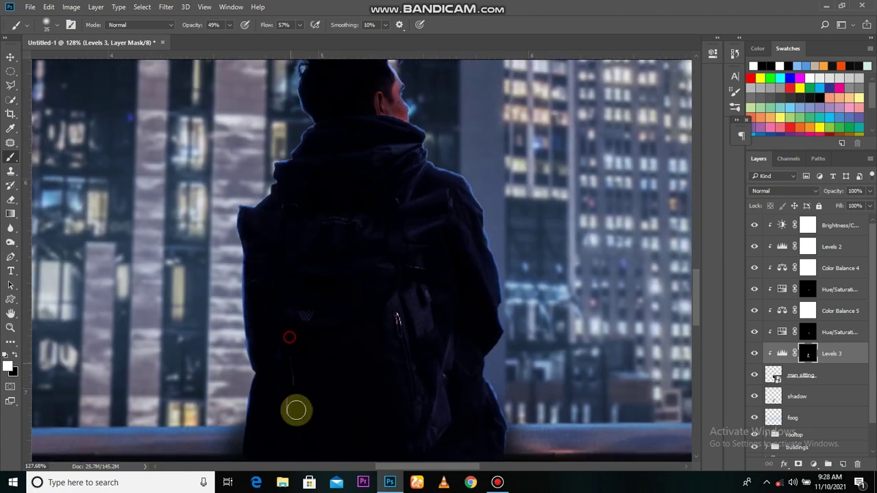
pyautogui.scroll(-2, 409, 381)
# - View the whole composite and review the Levels 4 adjustment settings
pyautogui.press('v')
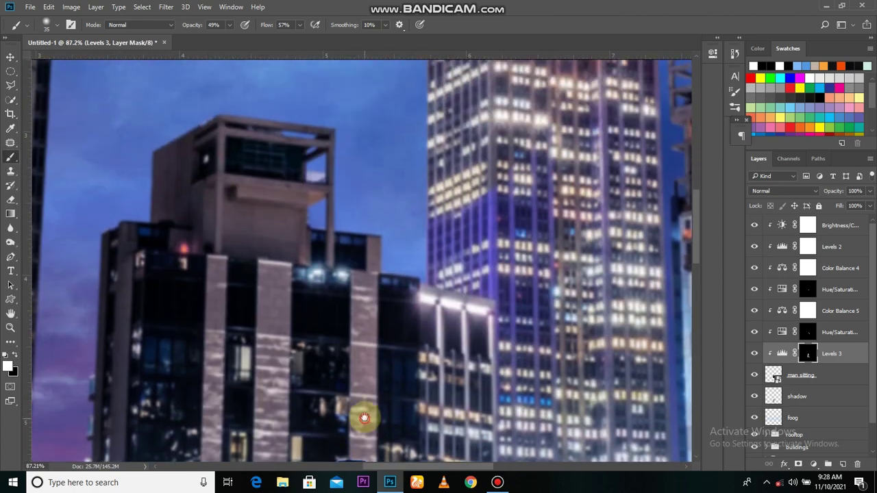
pyautogui.scroll(-4, 348, 377)
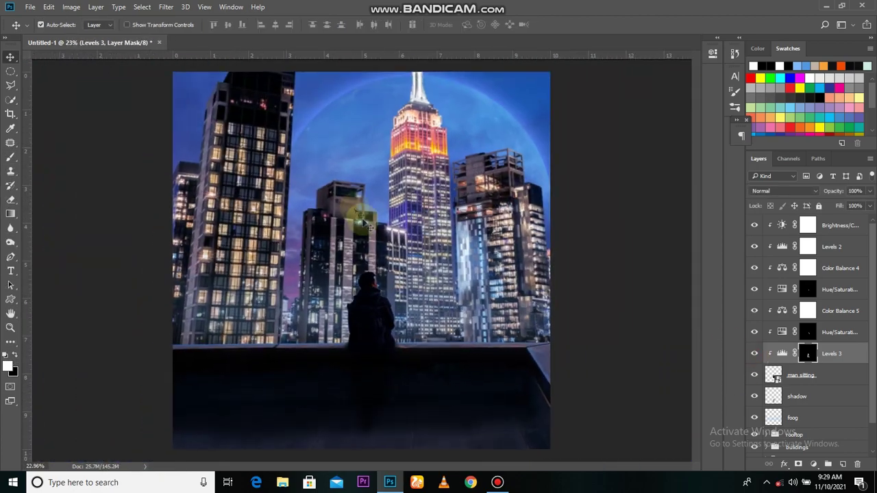
pyautogui.scroll(-3, 763, 402)
pyautogui.click(816, 400)
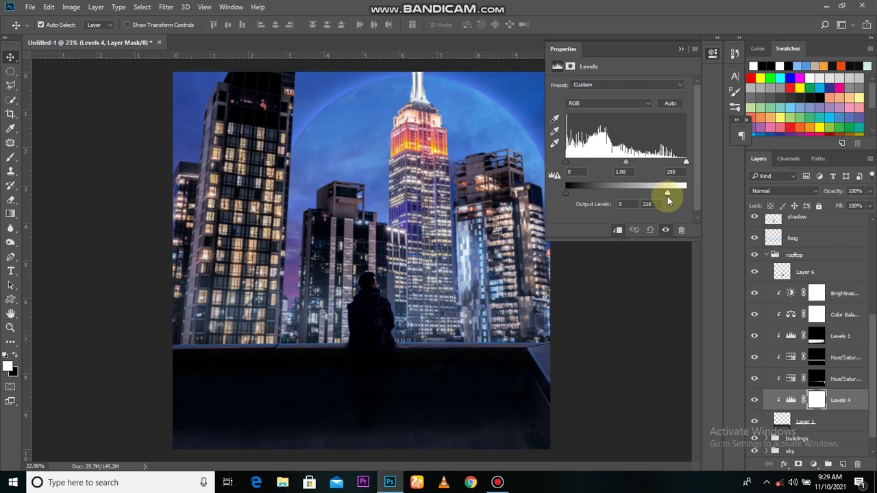
pyautogui.scroll(4, 760, 402)
pyautogui.click(793, 233)
# - Group the man's layers into 'man sitting' and start placing an embedded image
pyautogui.keyDown('shift'); pyautogui.click(830, 396); pyautogui.keyUp('shift')
pyautogui.hotkey('ctrl', 'g')
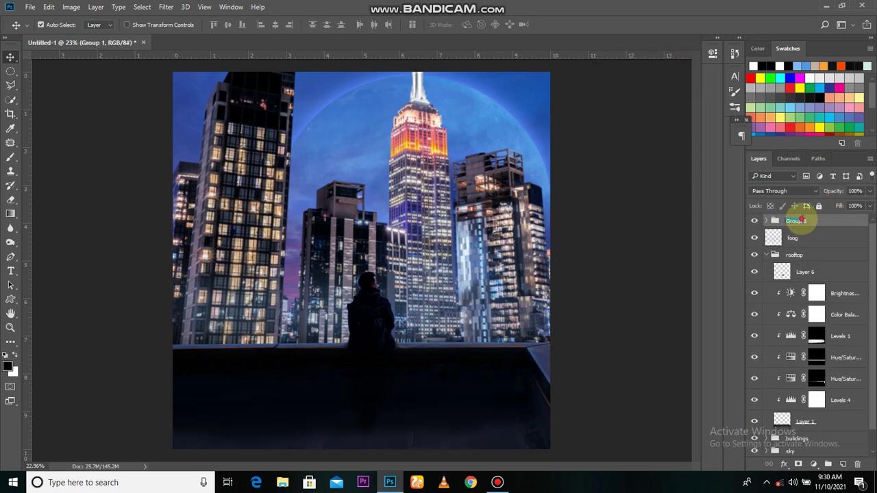
pyautogui.click(31, 7)
pyautogui.click(42, 196)
# - Open the street-lamp photo and zoom in on the lamp
pyautogui.doubleClick(475, 118)
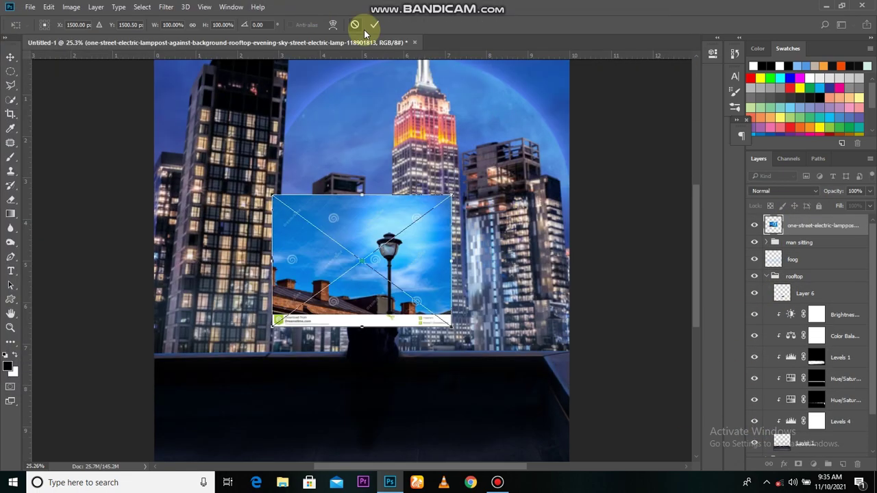
pyautogui.scroll(5, 409, 381)
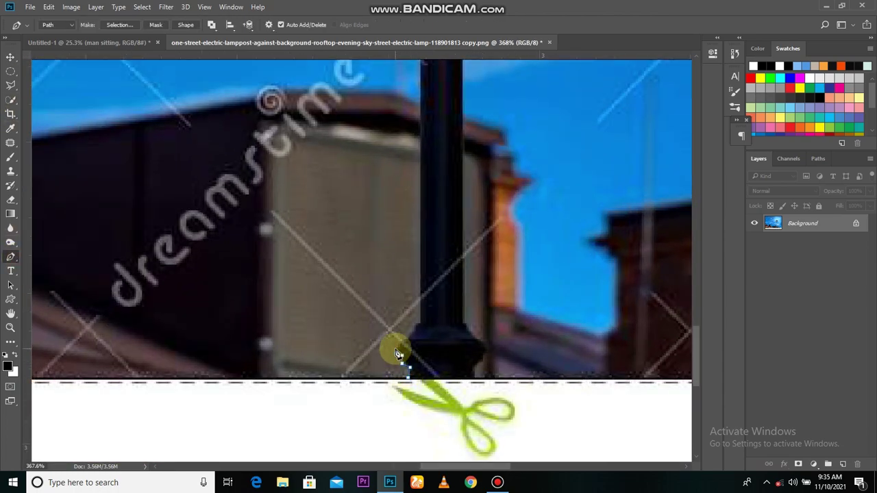
pyautogui.scroll(2, 422, 336)
pyautogui.scroll(5, 472, 188)
pyautogui.scroll(2, 462, 334)
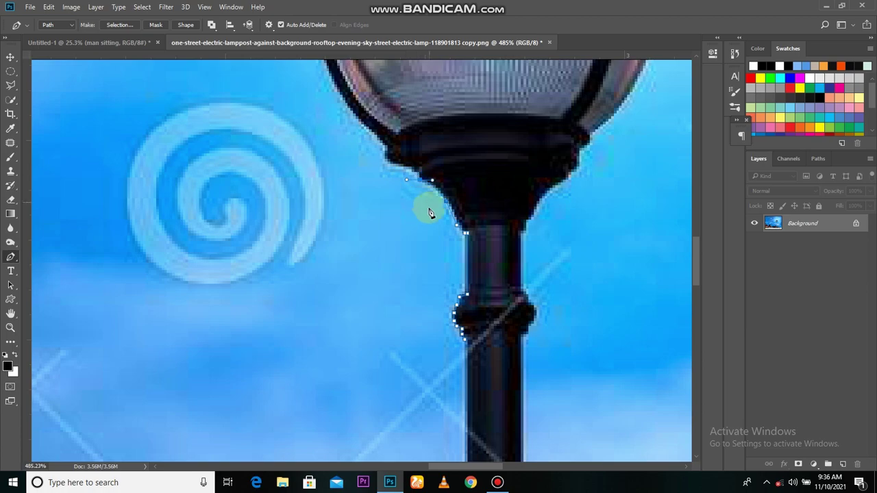
pyautogui.scroll(1, 430, 213)
pyautogui.scroll(-1, 408, 219)
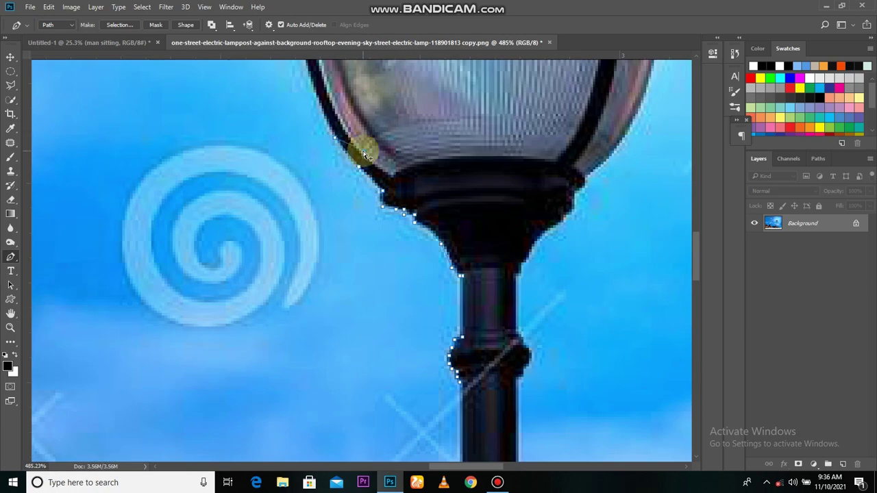
pyautogui.scroll(2, 366, 155)
pyautogui.scroll(2, 336, 88)
pyautogui.scroll(2, 325, 137)
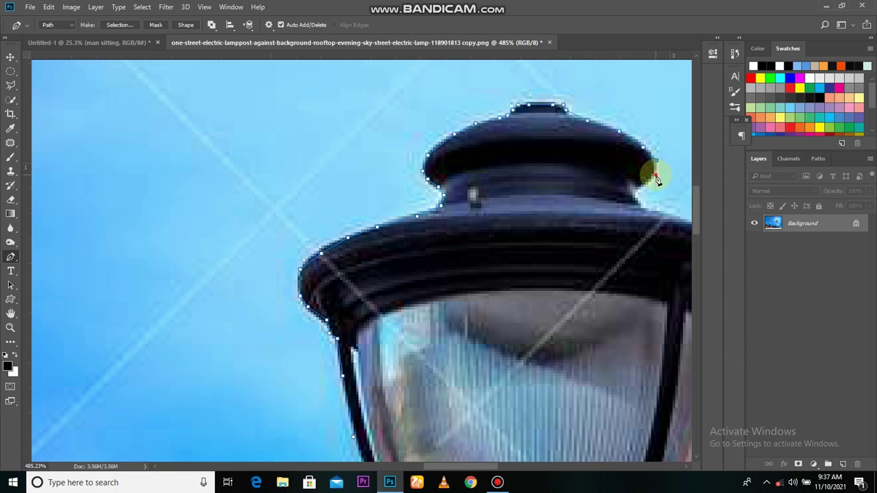
# - Trace the lamp outline and bring the cut-out lamp into the composite as Layer 7
pyautogui.hscroll(1, 680, 218)
pyautogui.hscroll(3, 487, 182)
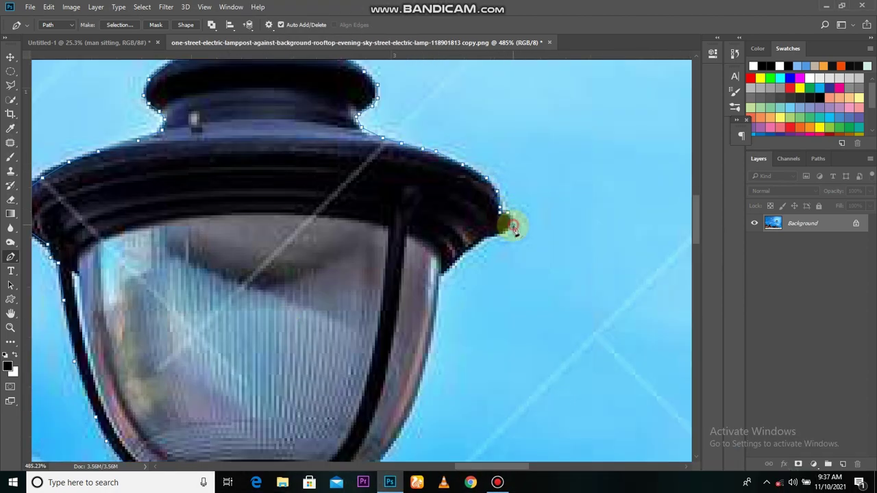
pyautogui.scroll(-3, 413, 419)
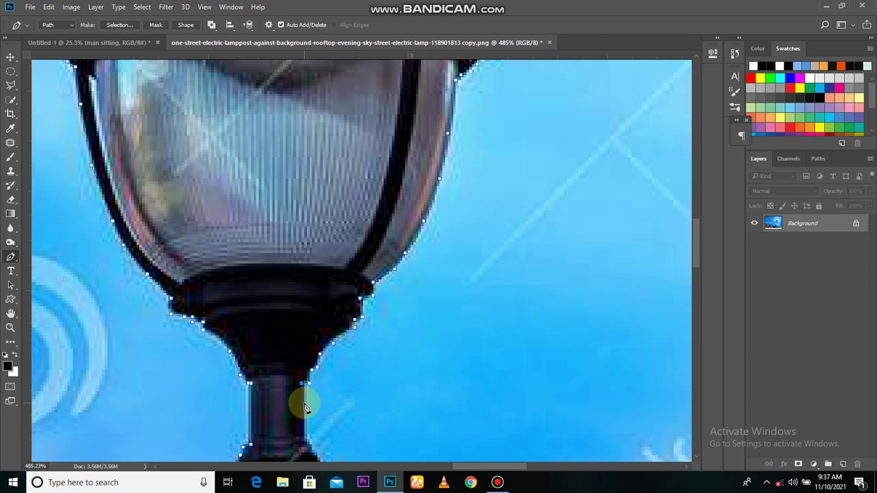
pyautogui.scroll(-2, 372, 333)
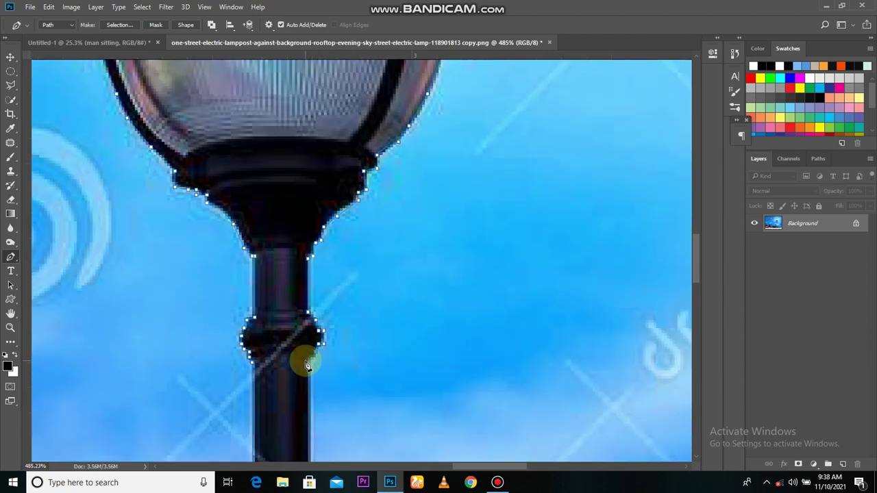
pyautogui.scroll(-3, 314, 427)
pyautogui.scroll(-2, 441, 338)
pyautogui.scroll(-2, 394, 360)
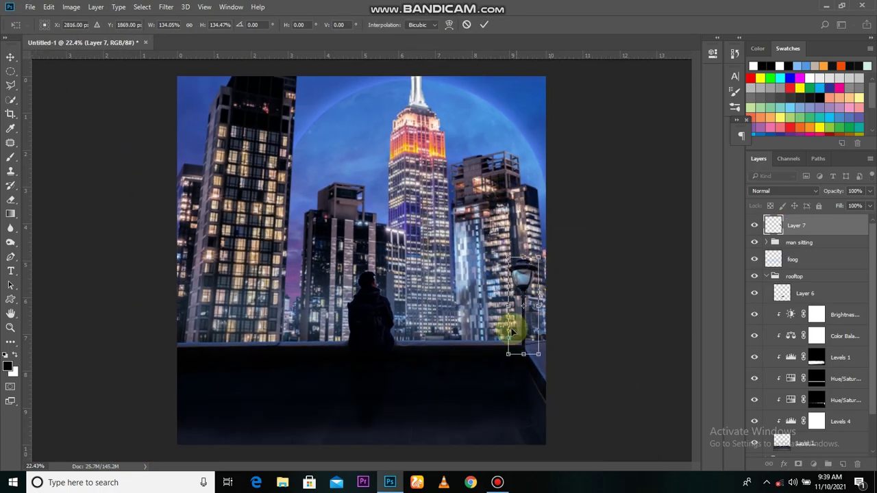
# - Scale the lamp onto the right ledge, copy it to the left, and dim one lamp with Brightness/Contrast -61
pyautogui.moveTo(532, 330); pyautogui.dragTo(532, 315)
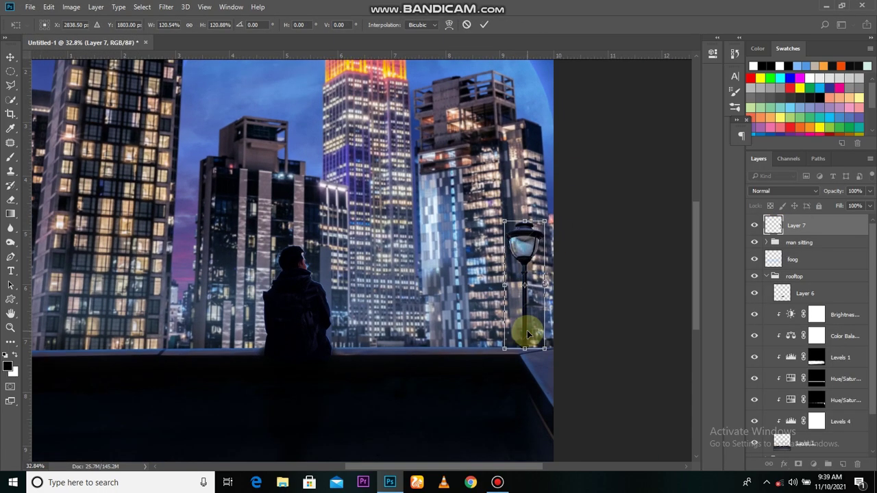
pyautogui.click(484, 25)
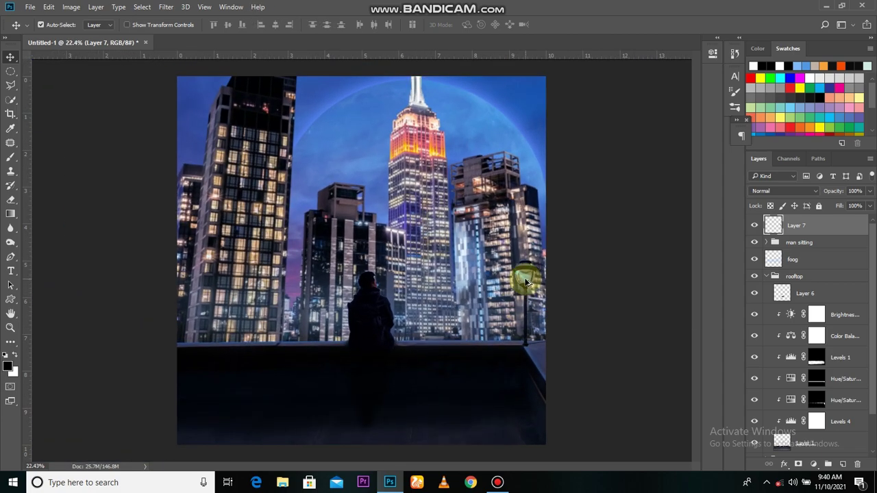
pyautogui.moveTo(518, 281); pyautogui.dragTo(204, 274)
pyautogui.scroll(-2, 250, 358)
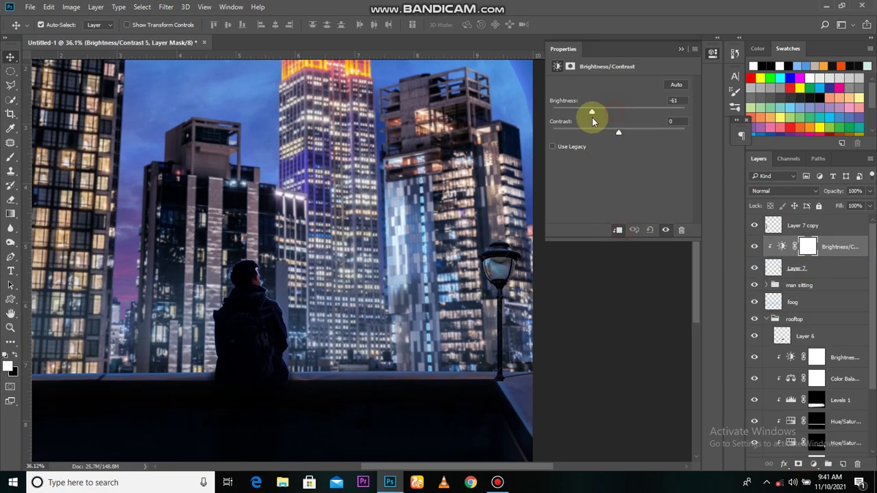
pyautogui.scroll(-2, 440, 328)
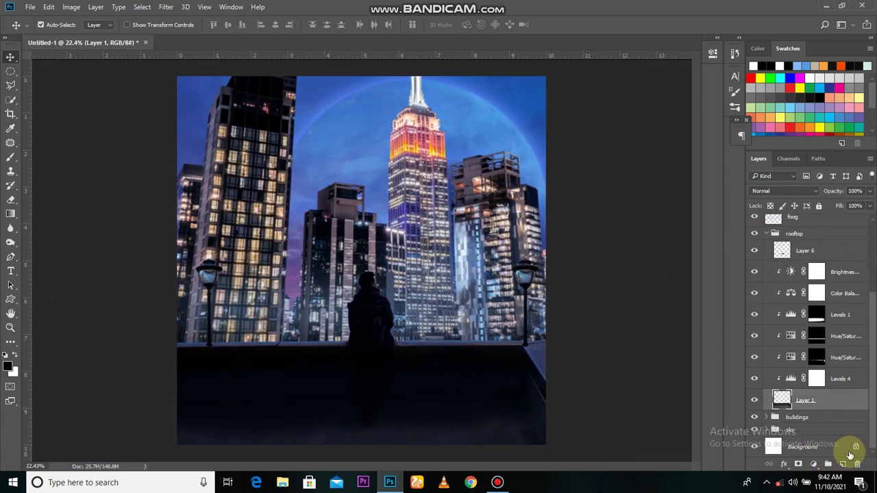
# - Erase stray paint at the lamp base and soften the brush to 0% hardness
pyautogui.scroll(4, 520, 368)
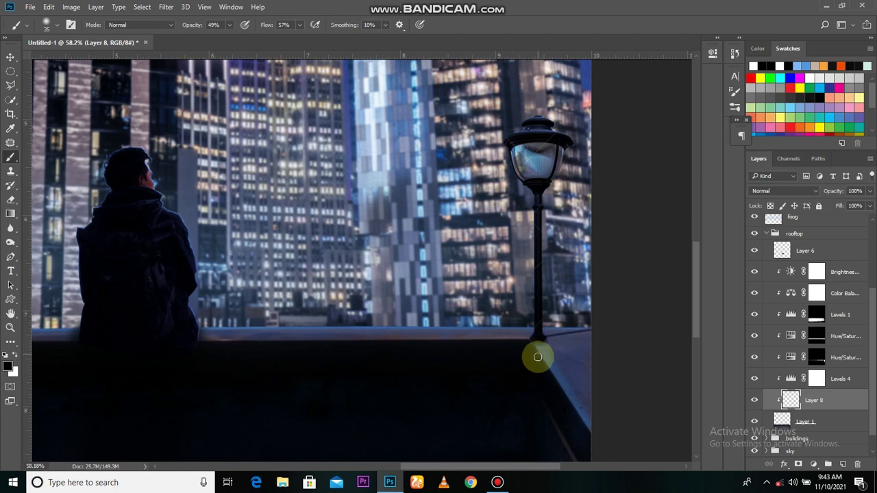
pyautogui.scroll(3, 538, 357)
pyautogui.press('e')
pyautogui.click(585, 325)
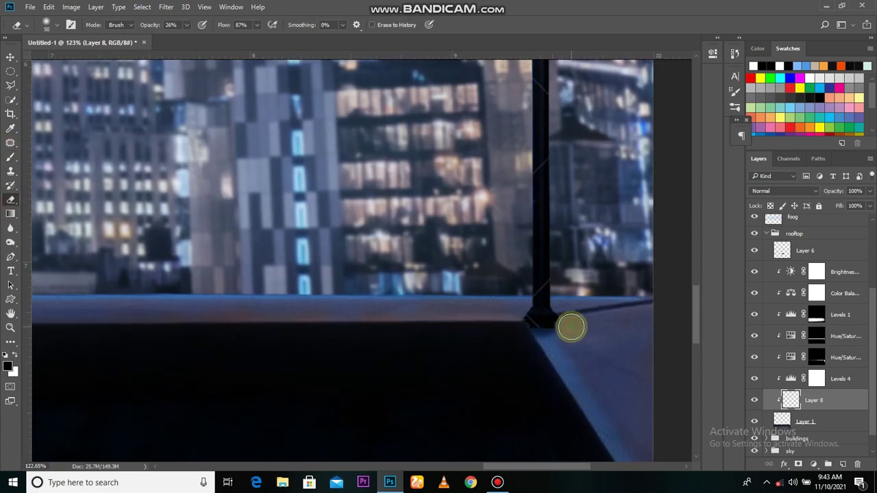
pyautogui.press('b')
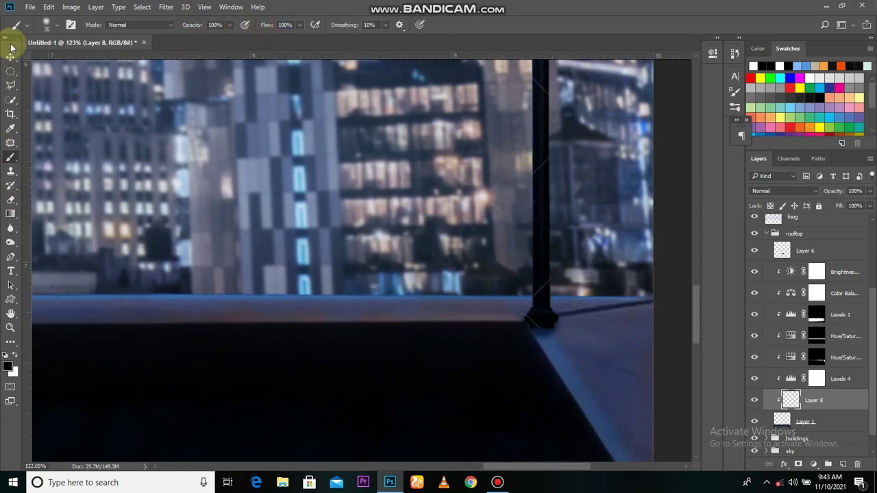
pyautogui.click(46, 25)
pyautogui.click(548, 317)
pyautogui.click(46, 25)
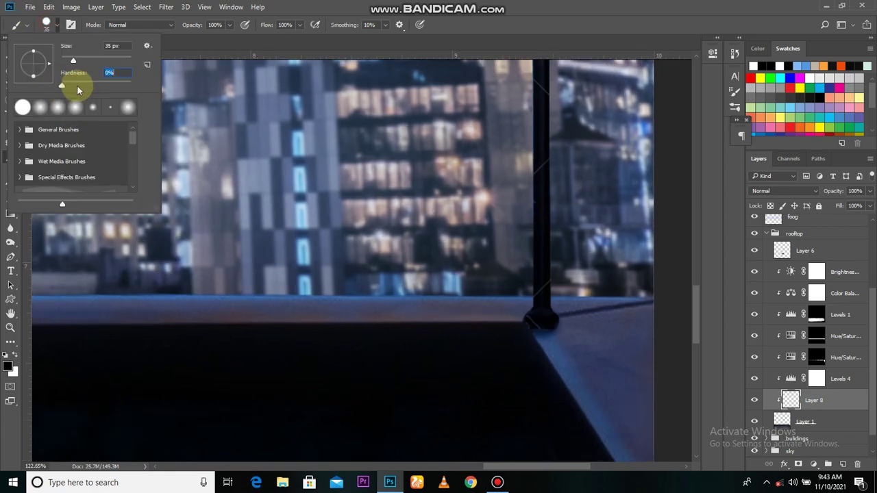
pyautogui.scroll(3, 288, 414)
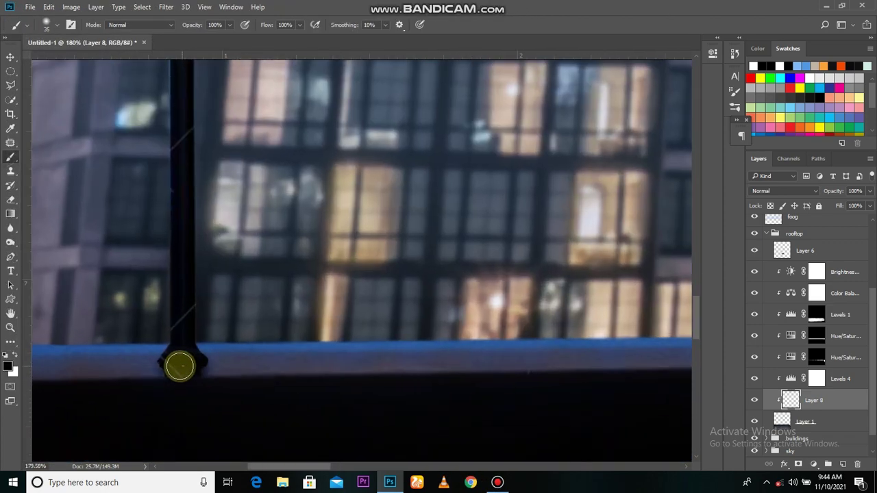
pyautogui.scroll(-5, 181, 366)
# - Paint another lamp-base shadow on a new clipped layer and apply Gaussian Blur to it
pyautogui.hotkey('ctrl', 'shift', 'alt', 'n')
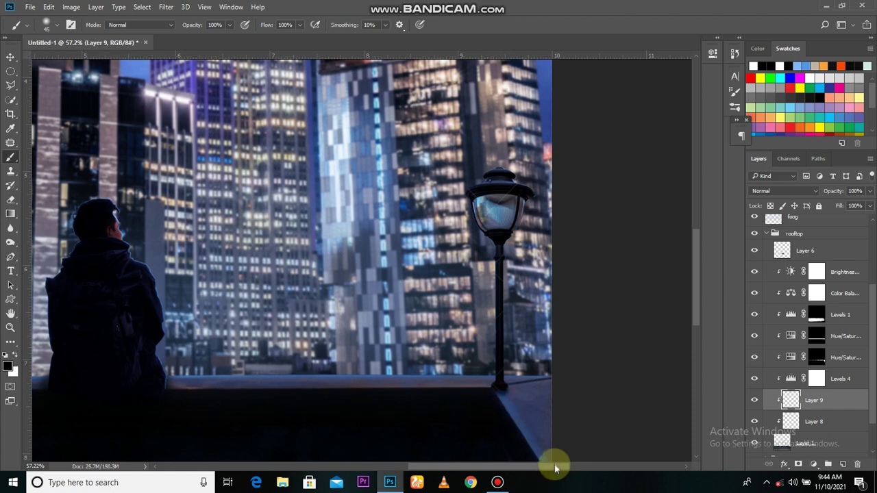
pyautogui.scroll(-2, 528, 398)
pyautogui.scroll(-2, 482, 396)
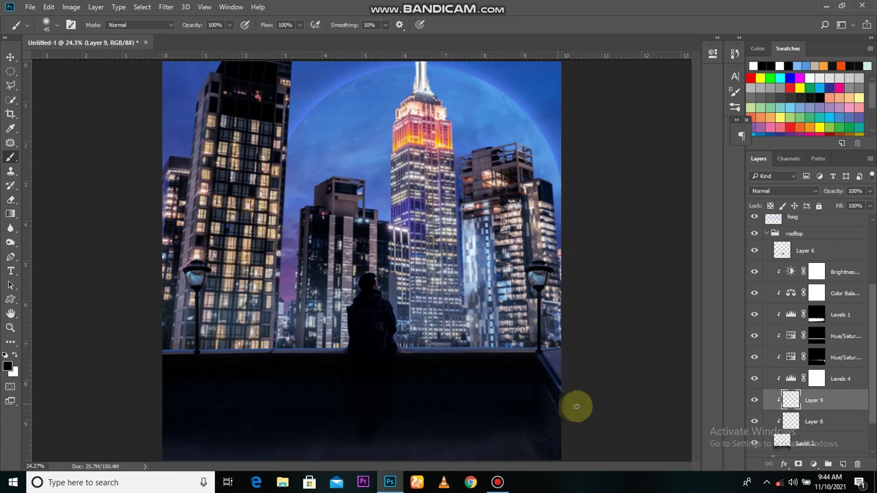
pyautogui.click(166, 6)
pyautogui.click(329, 172)
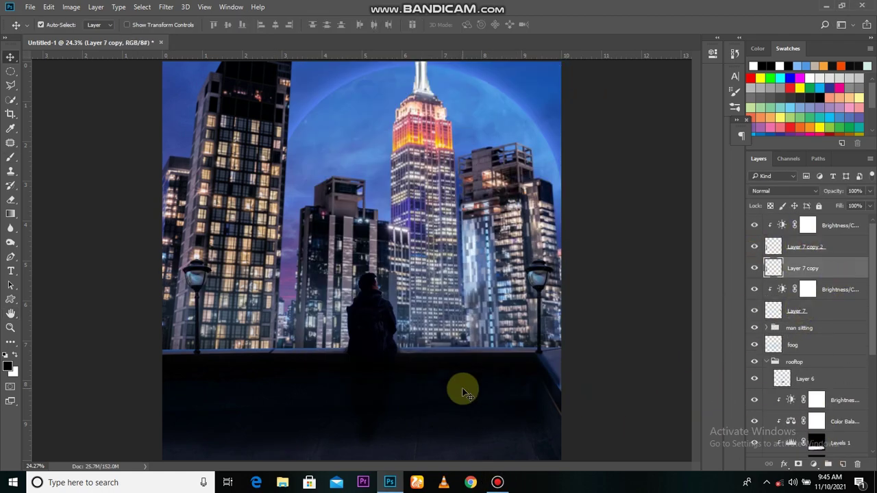
# - Flip the lamp copy vertically with Free Transform and commit it
pyautogui.hotkey('ctrl', 't')
pyautogui.rightClick(209, 360)
pyautogui.click(229, 325)
pyautogui.hotkey('ctrl', '-')
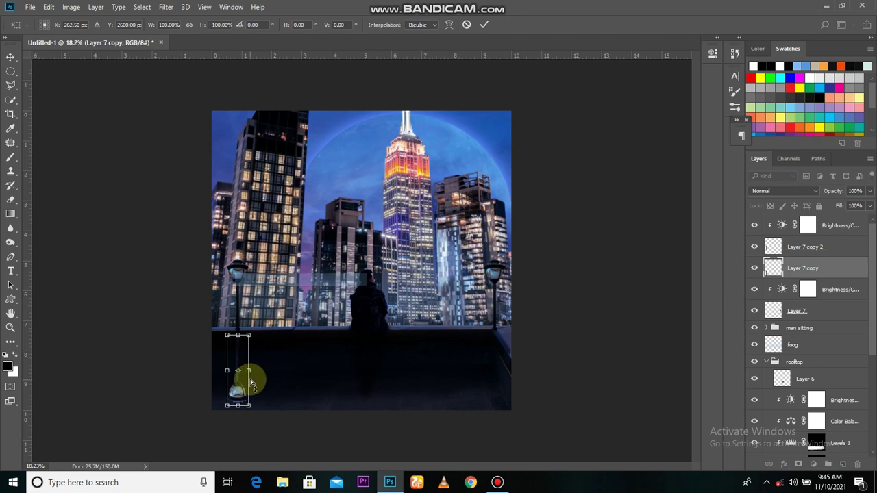
pyautogui.scroll(-1, 274, 368)
pyautogui.scroll(1, 415, 69)
pyautogui.press('Return')
pyautogui.scroll(-1, 273, 361)
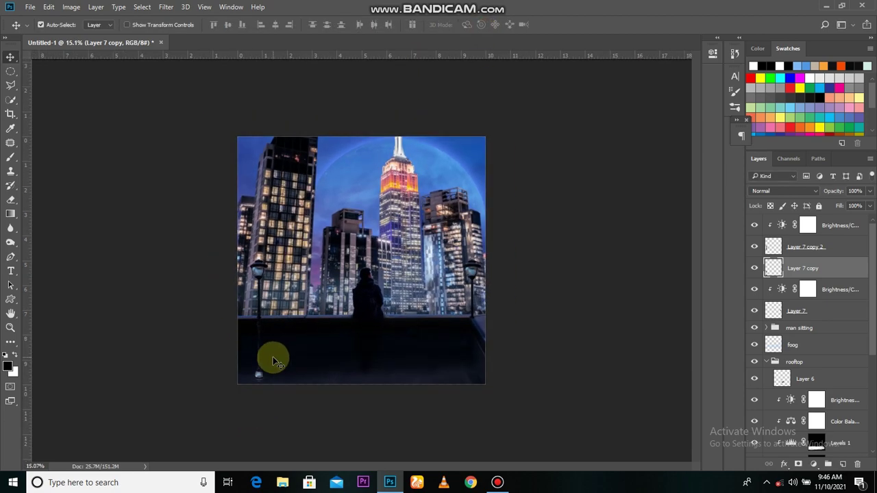
pyautogui.moveTo(805, 297); pyautogui.dragTo(781, 291)
# - Darken the flipped lamp with a clipped Levels, lower its opacity, and set a black brush
pyautogui.click(813, 464)
pyautogui.click(775, 267)
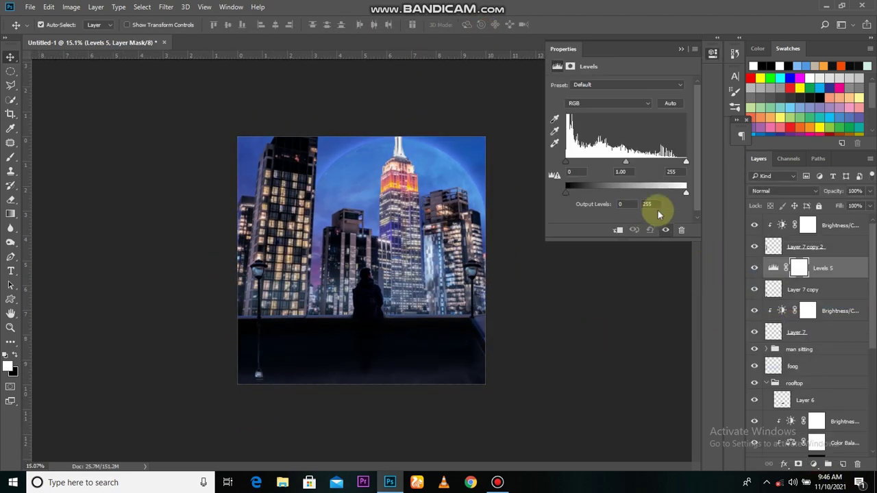
pyautogui.moveTo(658, 210); pyautogui.dragTo(626, 190)
pyautogui.click(801, 289)
pyautogui.moveTo(833, 190); pyautogui.dragTo(816, 202)
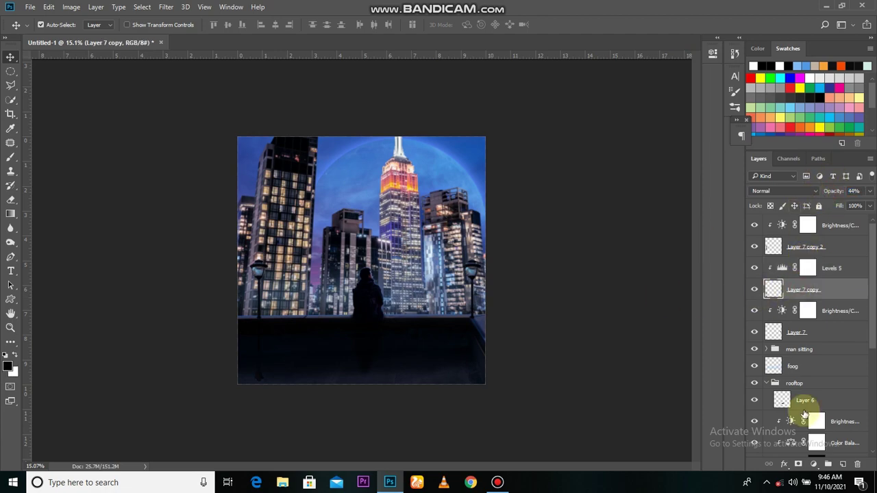
pyautogui.scroll(2, 295, 377)
pyautogui.press('b')
pyautogui.press('x')
pyautogui.scroll(-1, 319, 398)
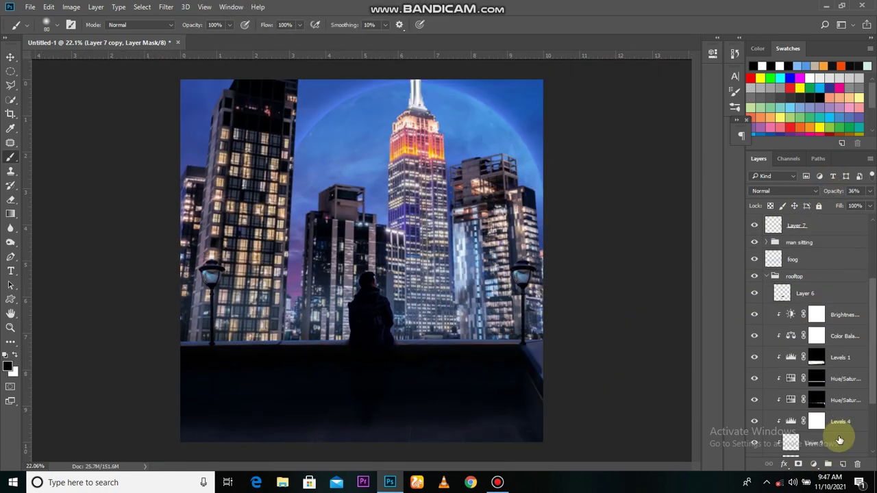
pyautogui.scroll(-1, 245, 435)
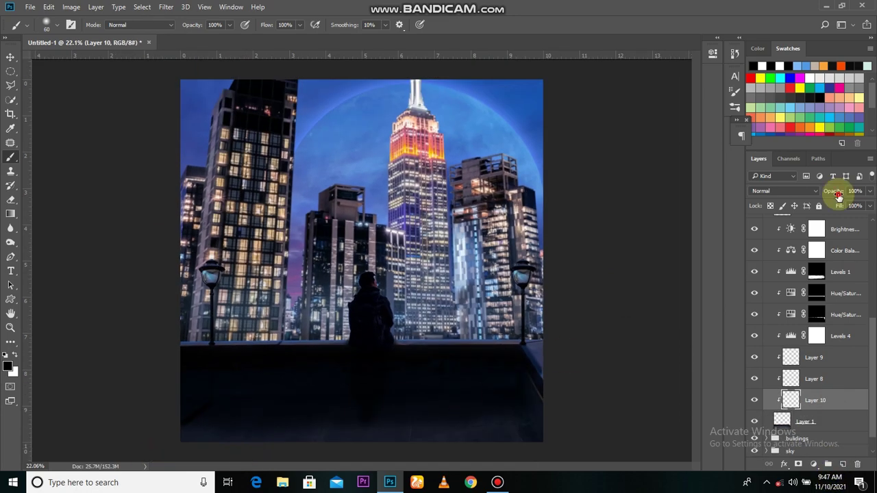
# - Gaussian-blur the glow layer and Layer 7 copy, then group the lamp layers as 'lamps'
pyautogui.click(167, 6)
pyautogui.click(343, 166)
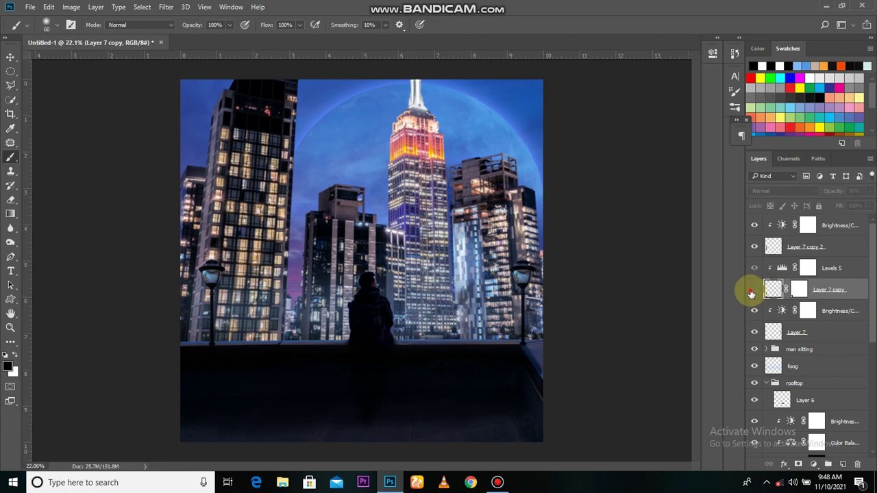
pyautogui.click(167, 7)
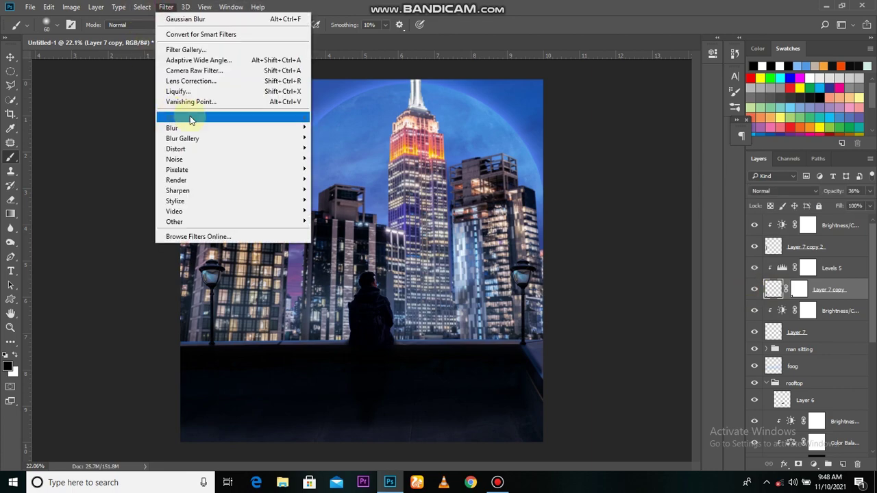
pyautogui.click(342, 169)
pyautogui.click(684, 189)
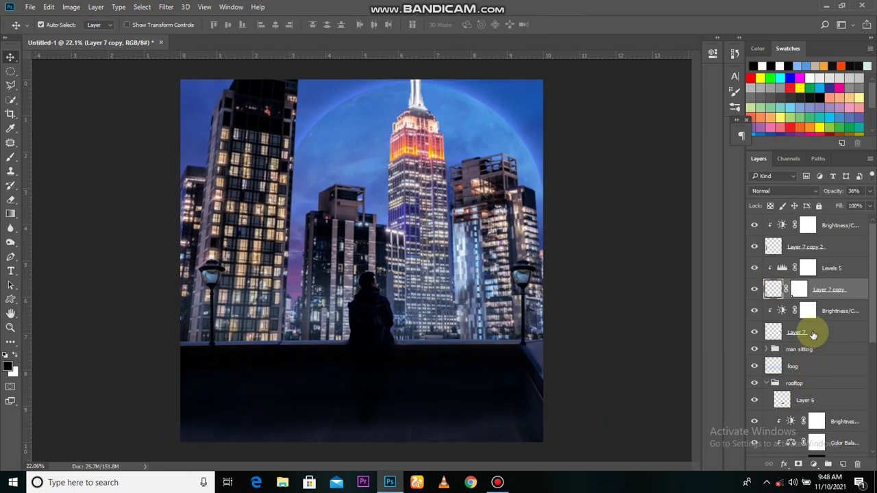
pyautogui.keyDown('shift'); pyautogui.click(819, 333); pyautogui.keyUp('shift')
pyautogui.hotkey('ctrl', 'g')
pyautogui.write('lamps')
# - Add a low-saturation Hue/Saturation clipped to Layer 7, the left lamp, with its mask inverted
pyautogui.click(767, 220)
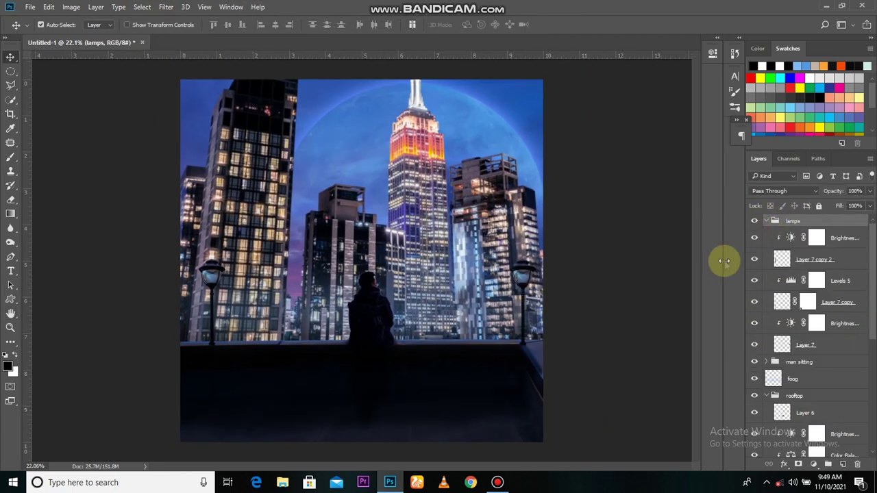
pyautogui.rightClick(782, 302)
pyautogui.click(751, 303)
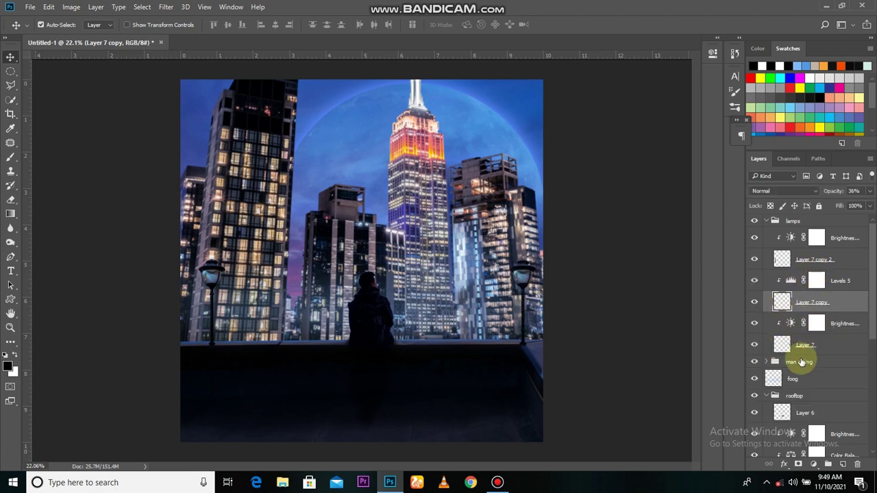
pyautogui.click(799, 346)
pyautogui.click(813, 464)
pyautogui.click(790, 373)
pyautogui.moveTo(616, 146); pyautogui.dragTo(592, 146)
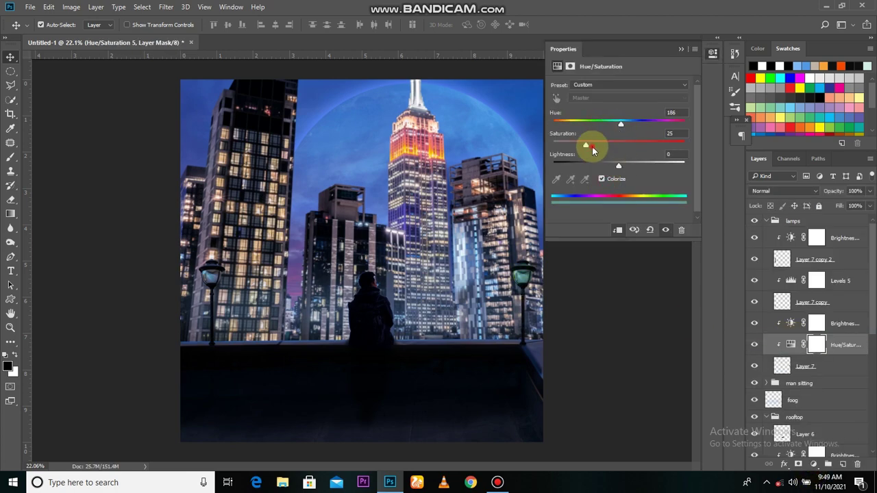
pyautogui.click(679, 49)
pyautogui.hotkey('ctrl', 'i')
pyautogui.press('b')
# - Bring the lamp post into view and copy the lamp tint adjustment to the other lamp
pyautogui.scroll(5, 529, 289)
pyautogui.scroll(2, 482, 298)
pyautogui.scroll(3, 513, 182)
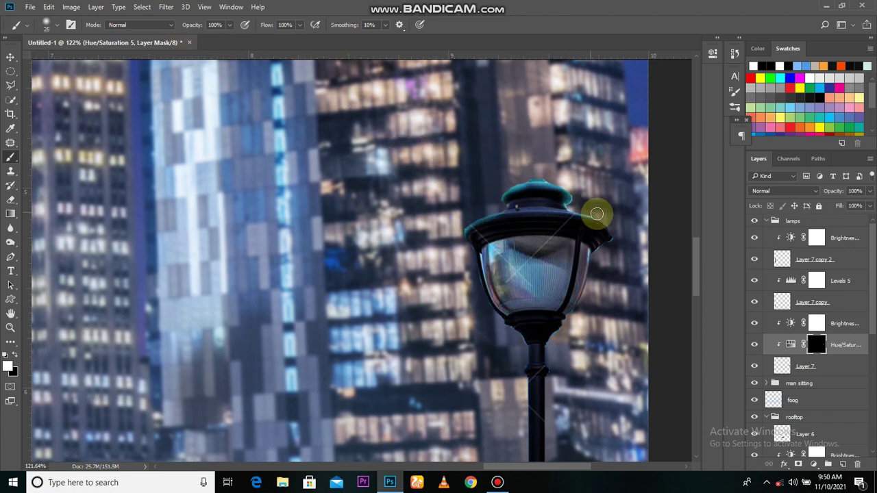
pyautogui.moveTo(567, 329); pyautogui.dragTo(540, 282)
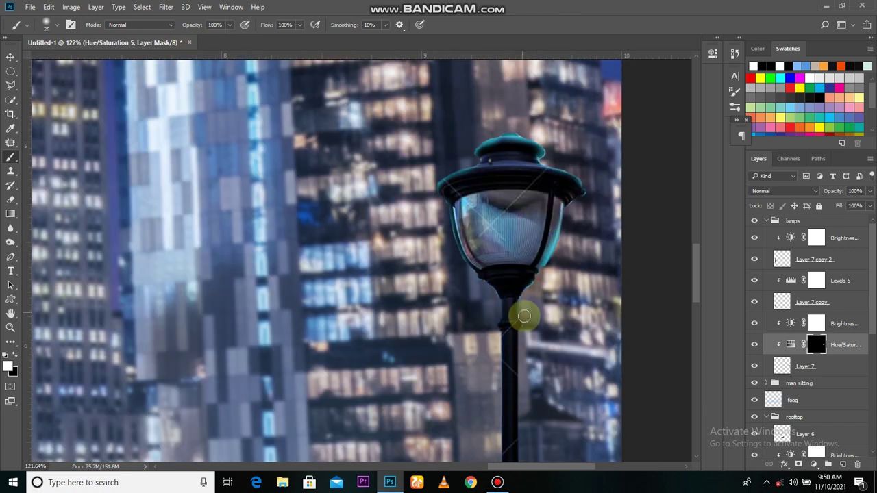
pyautogui.scroll(-5, 527, 329)
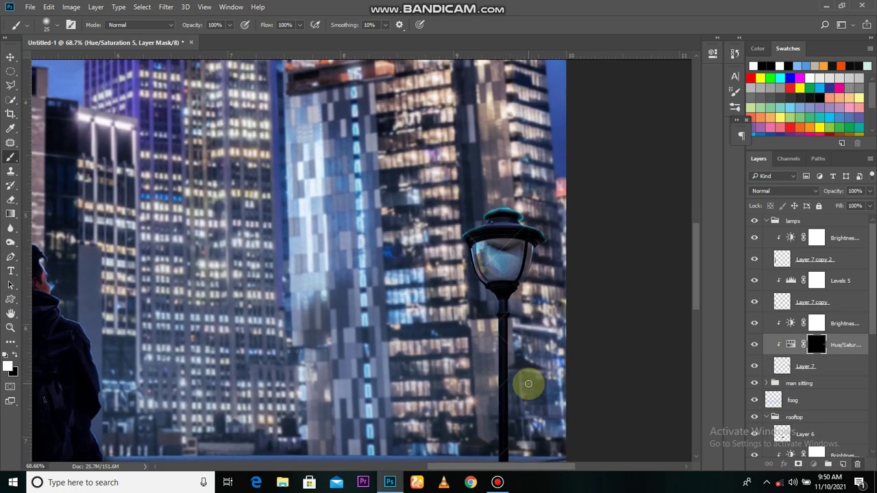
pyautogui.scroll(-1, 526, 370)
pyautogui.scroll(-1, 314, 435)
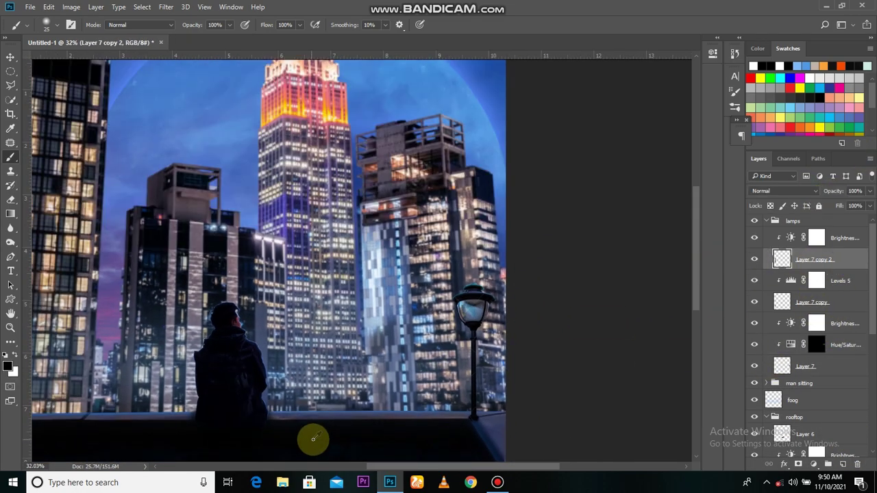
pyautogui.moveTo(793, 348); pyautogui.dragTo(751, 267)
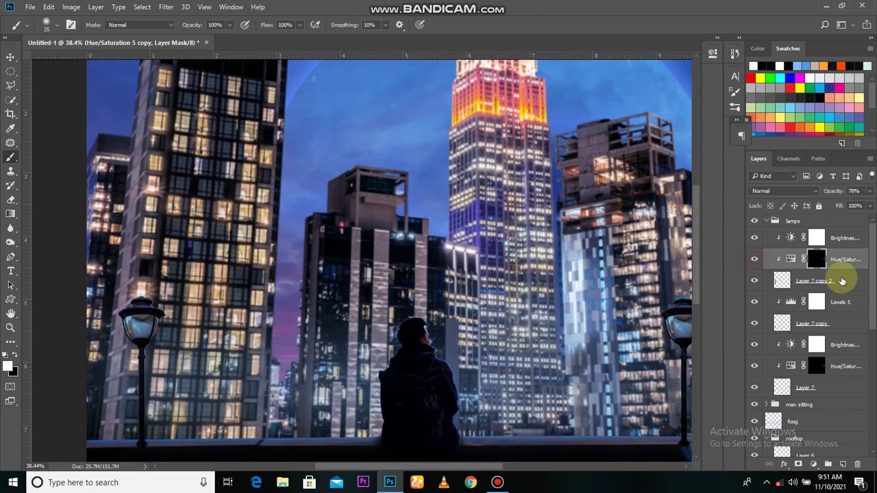
# - Add a Hue/Saturation with an inverted mask to Layer 7 copy 2, the right lamp
pyautogui.click(842, 280)
pyautogui.click(814, 464)
pyautogui.click(785, 329)
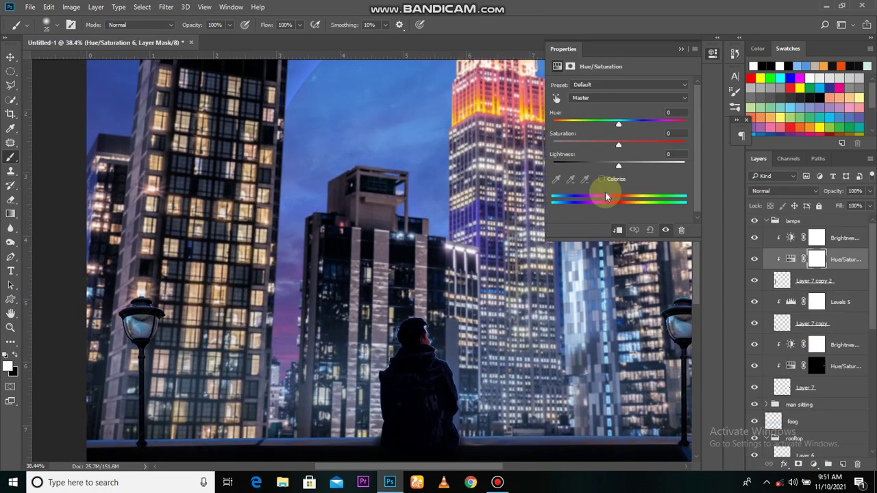
pyautogui.hotkey('ctrl', 'i')
pyautogui.click(681, 49)
pyautogui.scroll(5, 152, 262)
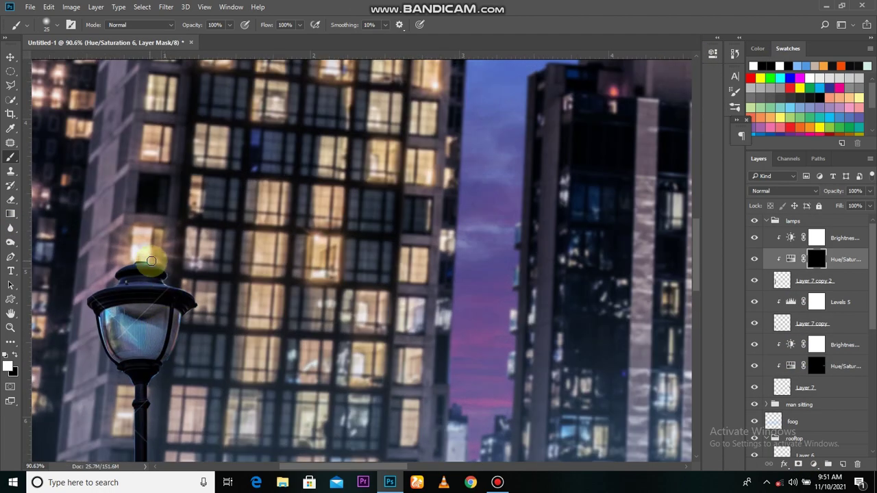
pyautogui.hotkey('ctrl', '0')
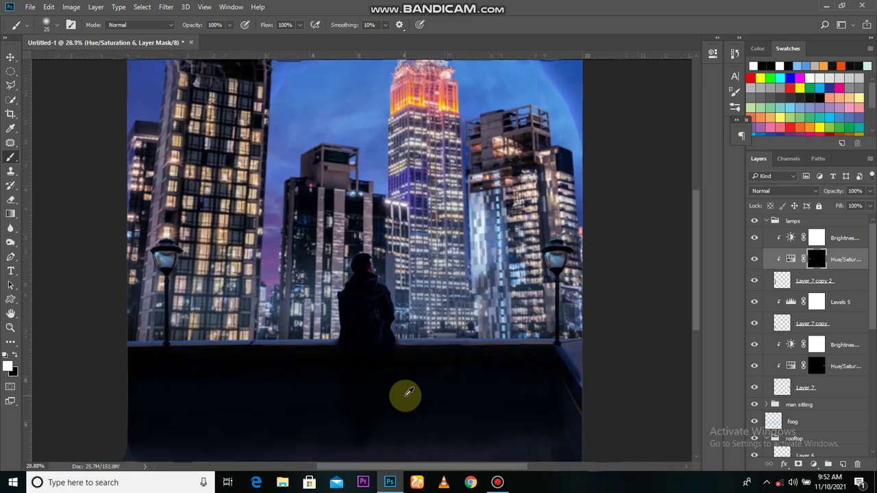
# - Add a Color Balance adjustment above the lamps group
pyautogui.click(766, 221)
pyautogui.click(813, 466)
pyautogui.click(786, 343)
# - Shift Color Balance midtones toward cyan (-17) and sample a warm window colour for the glow
pyautogui.moveTo(604, 110); pyautogui.dragTo(595, 109)
pyautogui.moveTo(604, 128); pyautogui.dragTo(606, 128)
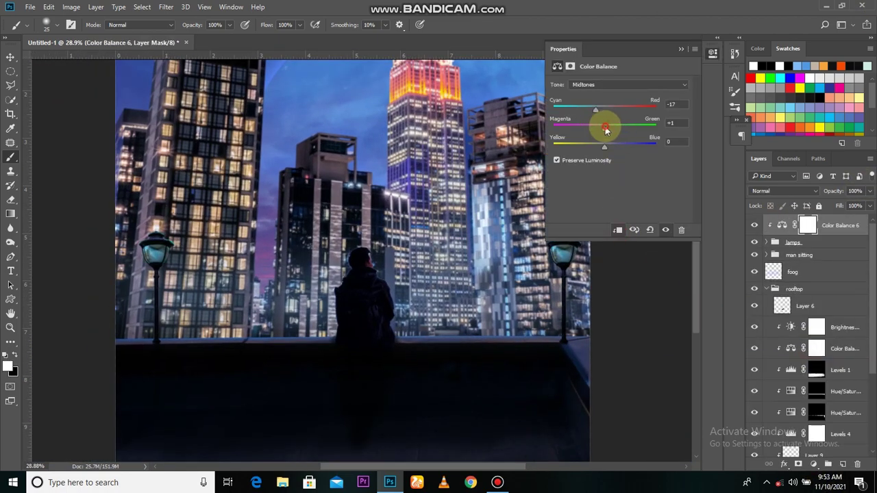
pyautogui.click(681, 48)
pyautogui.hotkey('ctrl', 'shift', 'alt', 'n')
pyautogui.scroll(1, 564, 343)
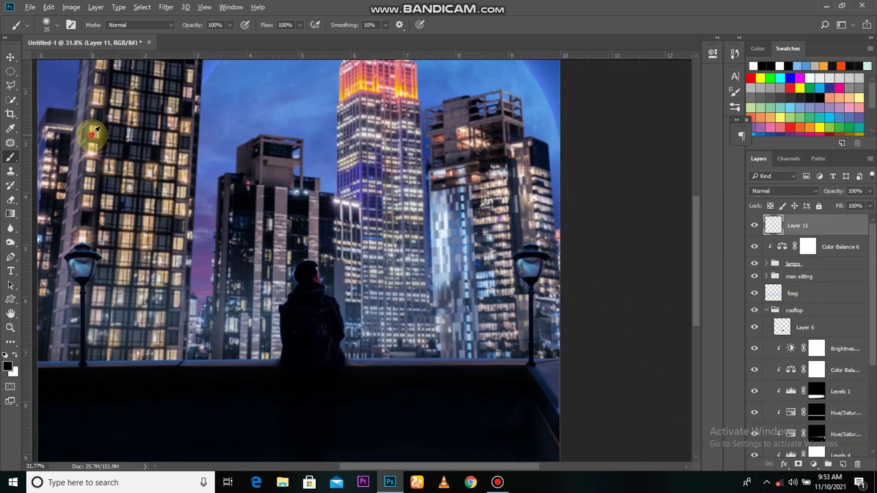
pyautogui.keyDown('alt'); pyautogui.click(89, 133); pyautogui.keyUp('alt')
# - Create glow Layers 11–13, with Layer 11 in Color Dodge and Layer 13 in Soft Light
pyautogui.click(785, 190)
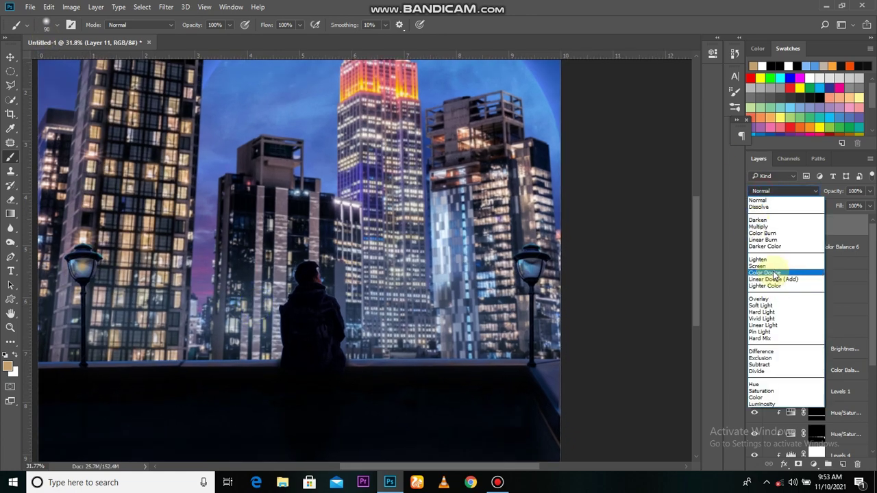
pyautogui.click(781, 272)
pyautogui.click(843, 464)
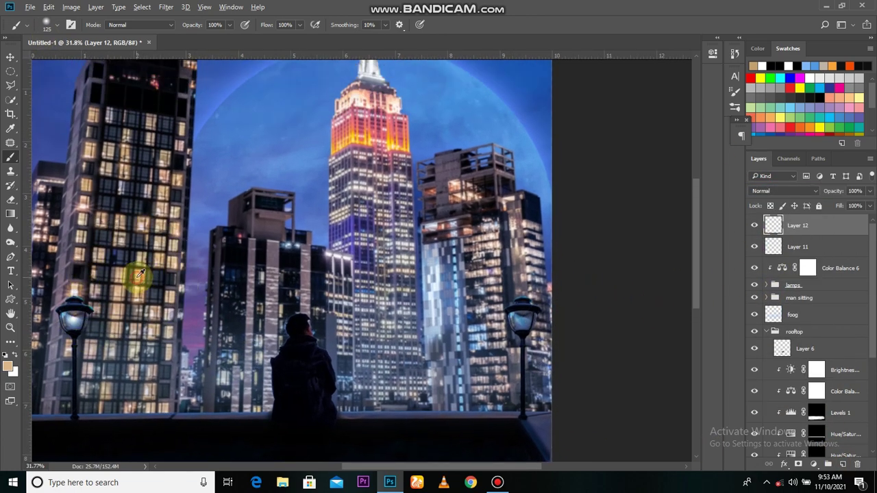
pyautogui.click(785, 191)
pyautogui.press('Escape')
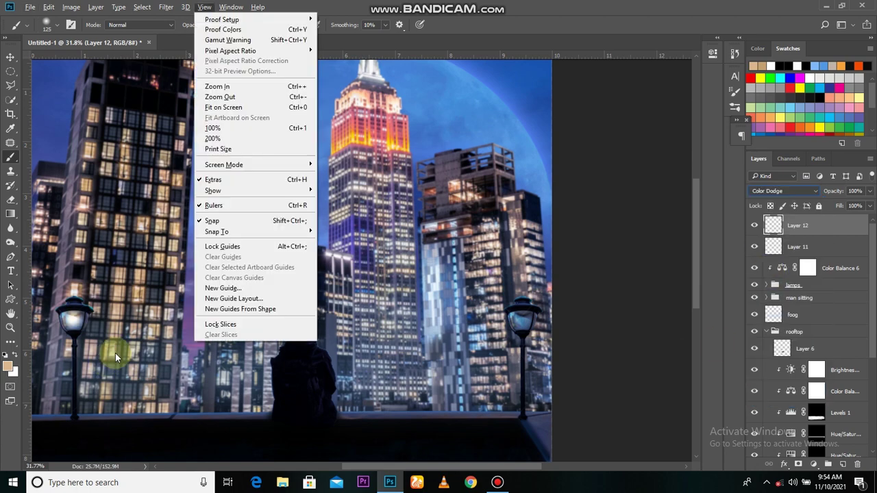
pyautogui.moveTo(115, 353); pyautogui.dragTo(237, 291)
pyautogui.hotkey('ctrl', 'shift', 'alt', 'n')
pyautogui.click(785, 191)
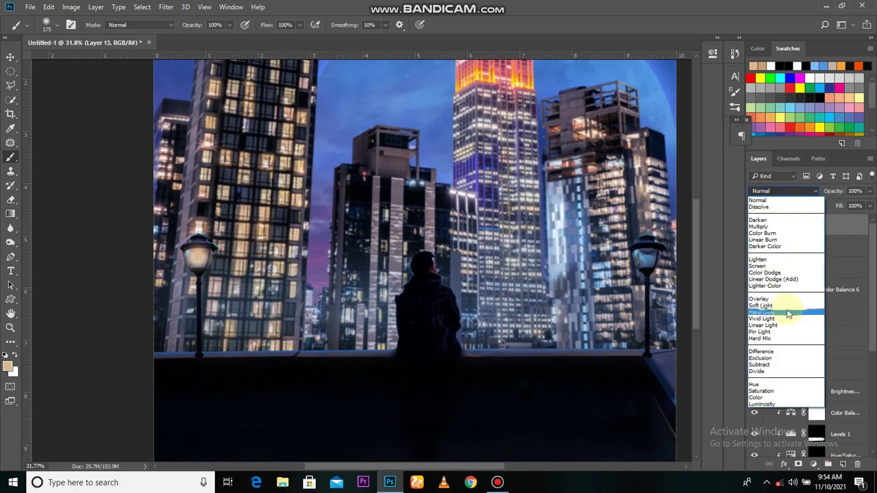
pyautogui.click(775, 305)
# - Merge glow Layers 11, 12 and 13 into a single layer
pyautogui.press('v')
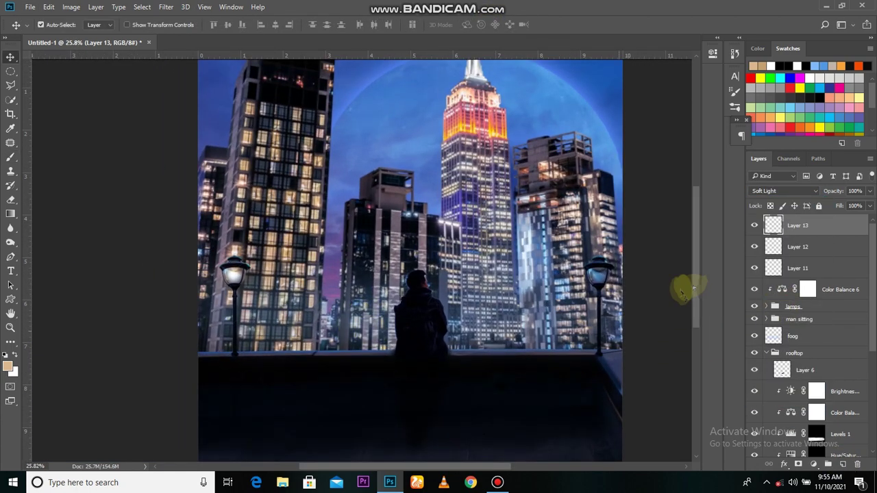
pyautogui.click(754, 342)
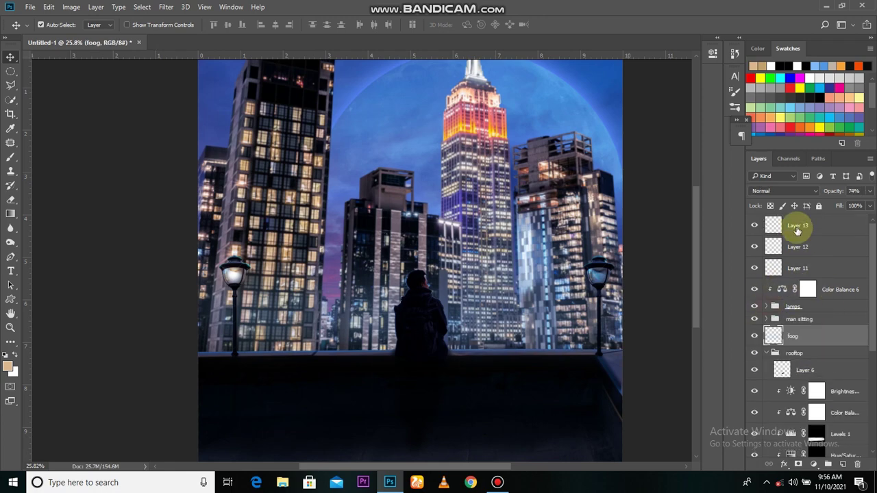
pyautogui.click(797, 268)
pyautogui.keyDown('shift'); pyautogui.click(797, 225); pyautogui.keyUp('shift')
pyautogui.hotkey('ctrl', 'e')
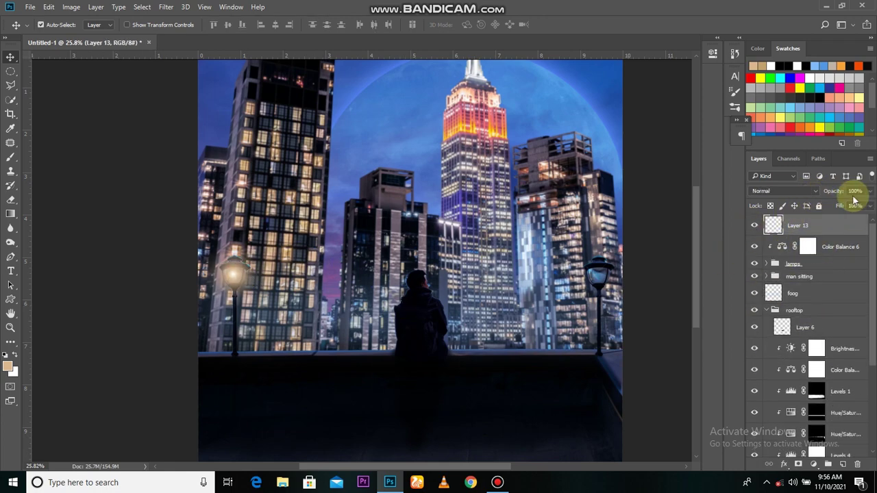
# - Set the merged glow layer's blend mode to Linear Light
pyautogui.click(784, 191)
pyautogui.click(754, 281)
pyautogui.click(785, 191)
pyautogui.click(779, 286)
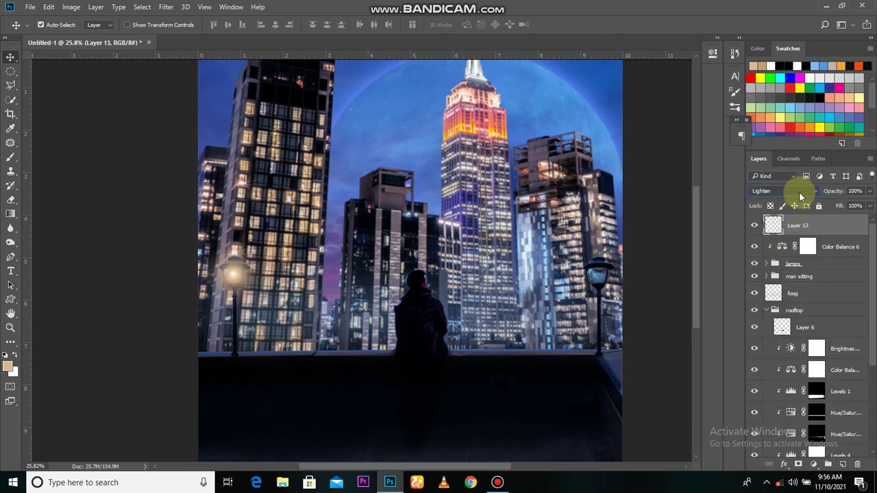
pyautogui.click(795, 192)
pyautogui.click(773, 333)
# - Place a copy of the glow on the right lamp
pyautogui.moveTo(231, 274); pyautogui.dragTo(598, 271)
pyautogui.scroll(2, 600, 270)
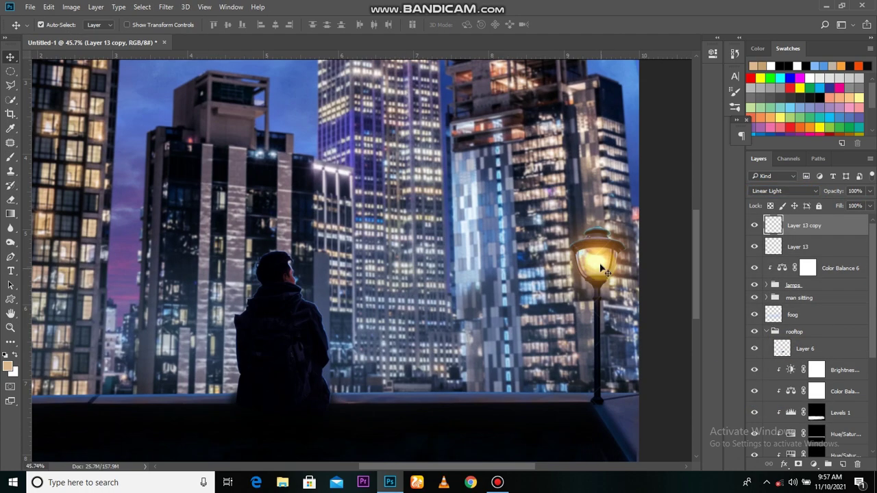
pyautogui.scroll(-3, 433, 295)
# - Expand the lamps group, add a trial Hue/Saturation to Layer 7 copy 2, then delete it
pyautogui.click(795, 285)
pyautogui.click(766, 285)
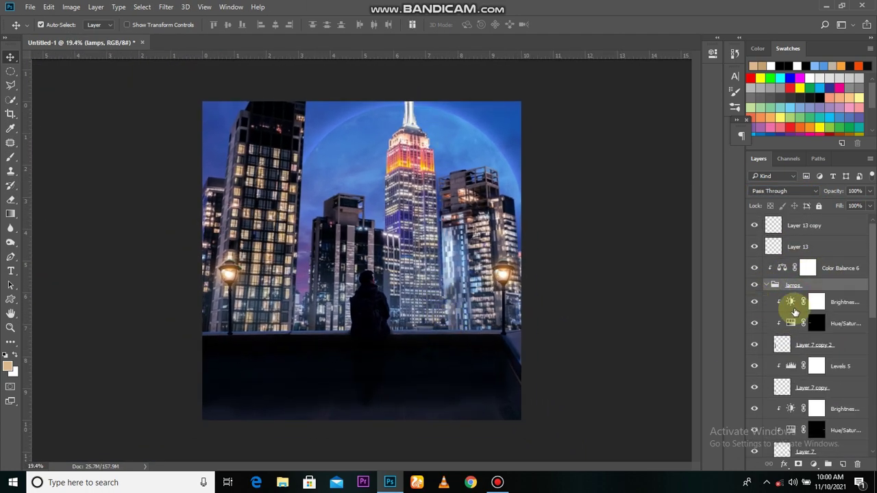
pyautogui.doubleClick(761, 345)
pyautogui.press('Escape')
pyautogui.click(813, 464)
pyautogui.click(782, 325)
pyautogui.click(602, 179)
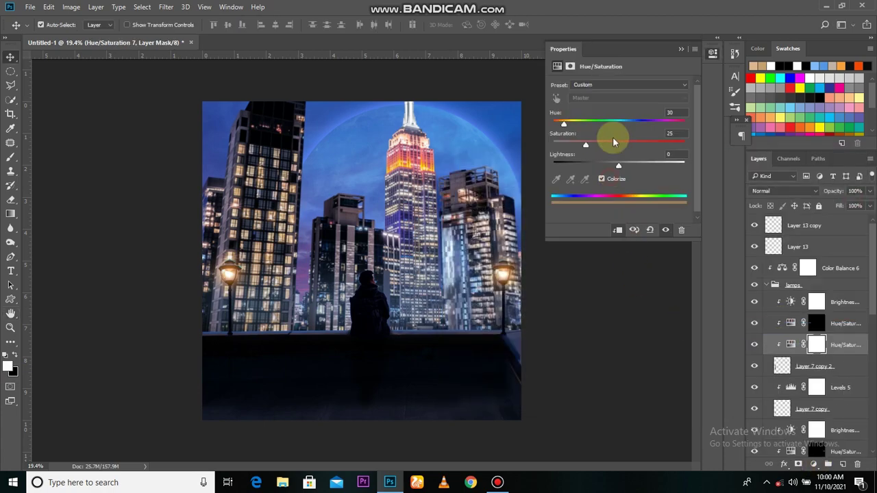
pyautogui.click(681, 230)
pyautogui.click(384, 185)
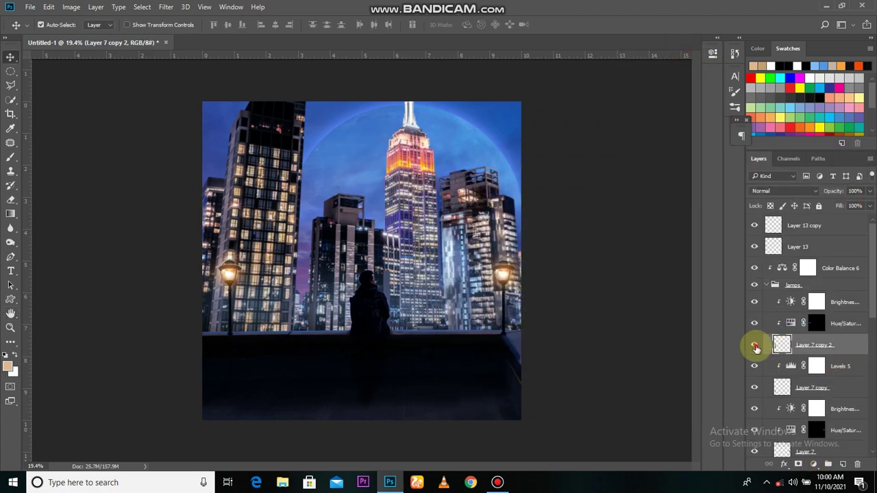
# - Add a clipped, colorized Hue/Saturation with shifted hue, raised lightness and a black mask
pyautogui.click(814, 464)
pyautogui.click(843, 322)
pyautogui.click(602, 179)
pyautogui.moveTo(583, 123)
pyautogui.mouseDown()
pyautogui.moveTo(655, 146)
pyautogui.moveTo(672, 166)
pyautogui.mouseUp()
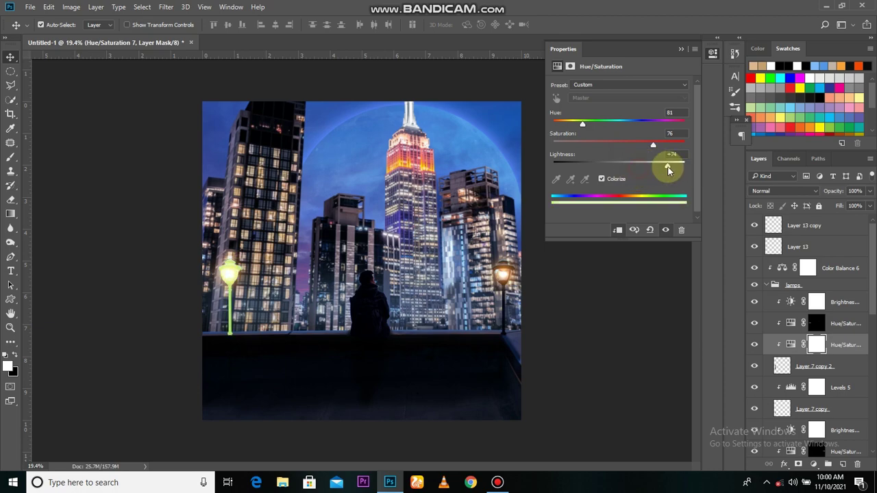
pyautogui.moveTo(581, 147)
pyautogui.mouseDown()
pyautogui.moveTo(599, 136)
pyautogui.moveTo(645, 147)
pyautogui.mouseUp()
pyautogui.hotkey('ctrl', 'i')
# - Paint the warm tint down the left lamp post with the Brush
pyautogui.press('super')
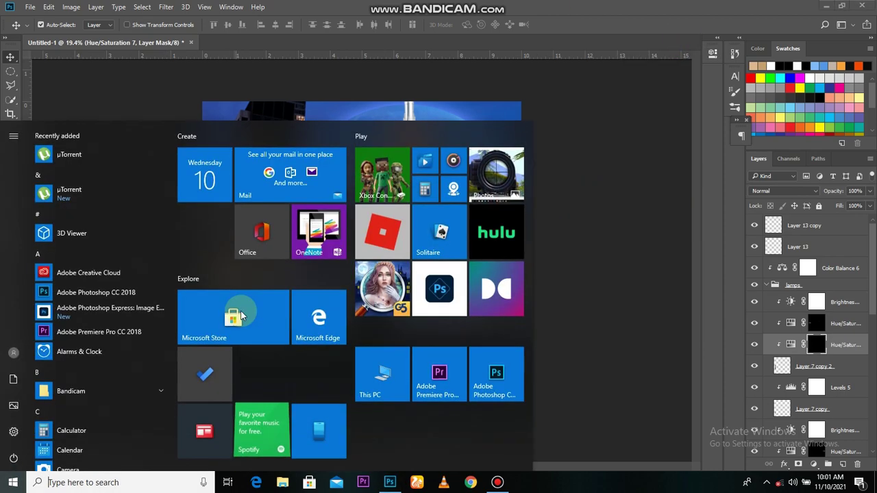
pyautogui.press('super')
pyautogui.press('b')
pyautogui.scroll(3, 236, 297)
pyautogui.scroll(2, 206, 305)
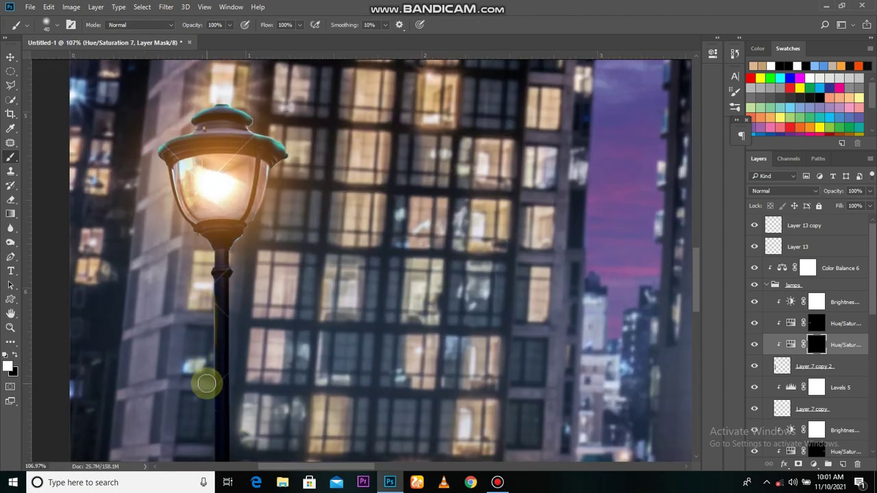
pyautogui.scroll(-2, 206, 384)
pyautogui.scroll(-1, 247, 271)
pyautogui.moveTo(233, 420)
pyautogui.mouseDown()
pyautogui.moveTo(247, 270)
pyautogui.moveTo(257, 423)
pyautogui.mouseUp()
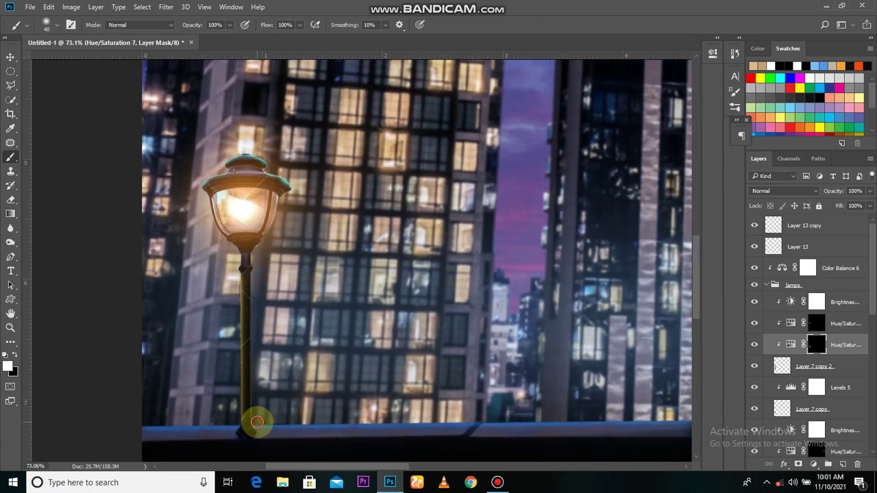
# - Paint the tint onto the left lamp's head
pyautogui.scroll(2, 257, 309)
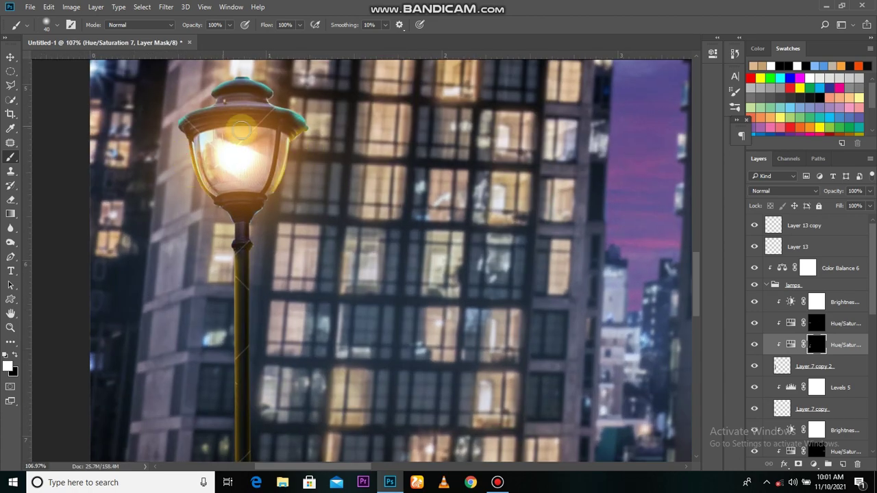
pyautogui.scroll(-3, 218, 193)
pyautogui.moveTo(869, 190); pyautogui.dragTo(857, 199)
pyautogui.scroll(-2, 624, 248)
pyautogui.press('v')
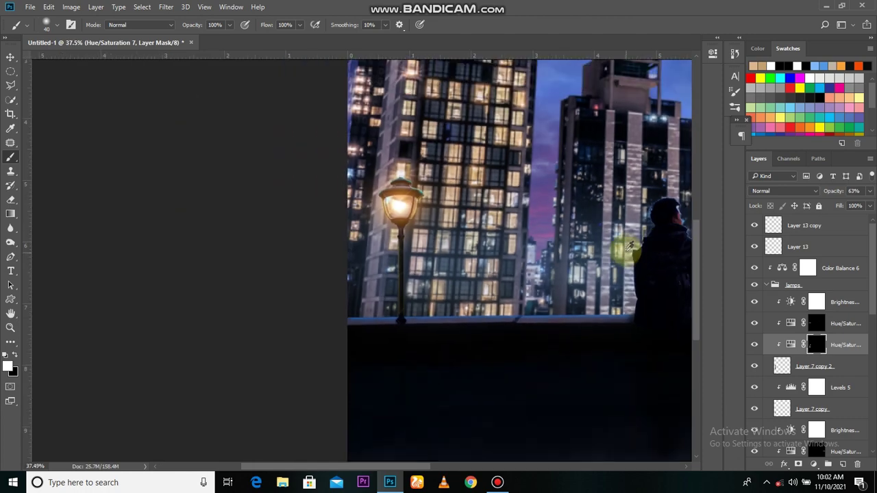
pyautogui.moveTo(624, 249); pyautogui.dragTo(445, 321)
pyautogui.scroll(3, 444, 320)
# - Add Hue/Saturation 8 to the right lamp's layer with its mask filled black
pyautogui.click(781, 366)
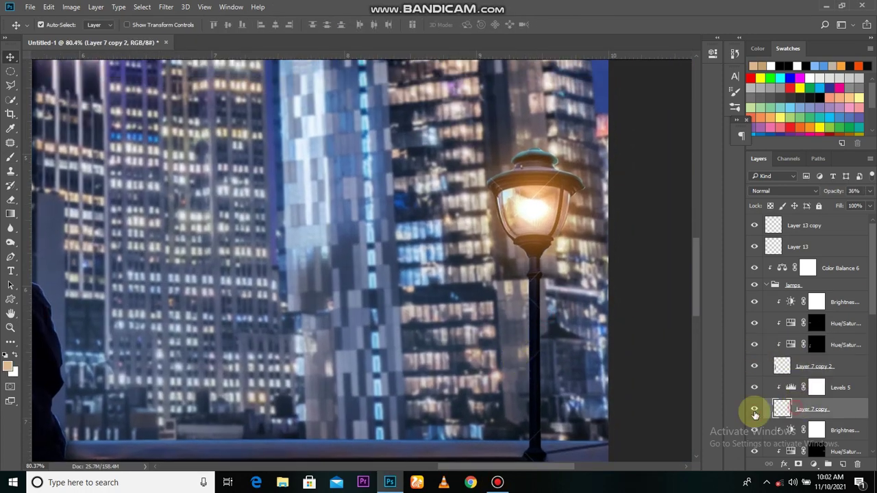
pyautogui.click(813, 464)
pyautogui.click(785, 327)
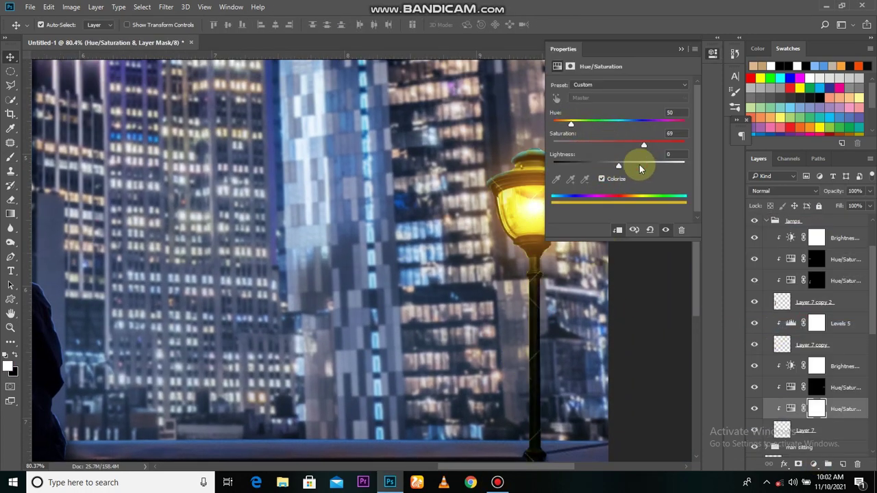
pyautogui.click(713, 53)
pyautogui.hotkey('ctrl', 'i')
# - Paint the tint down the right lamp pole and up to its head
pyautogui.press('b')
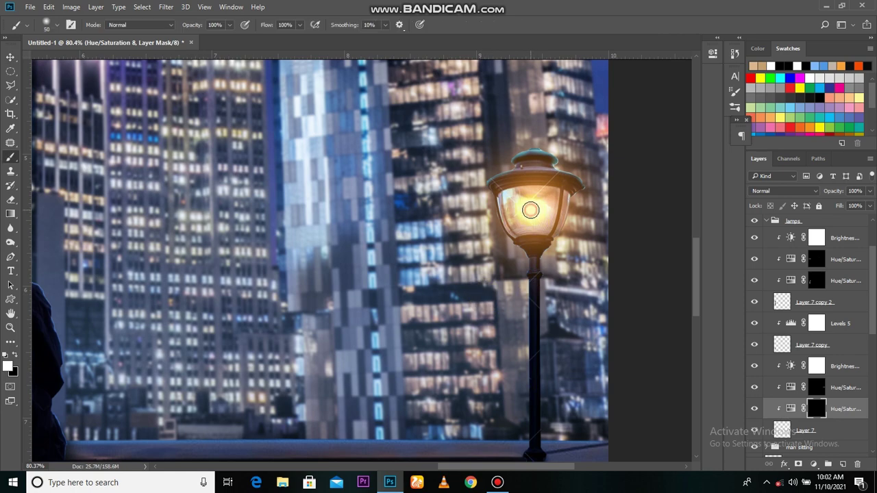
pyautogui.moveTo(546, 273); pyautogui.dragTo(548, 442)
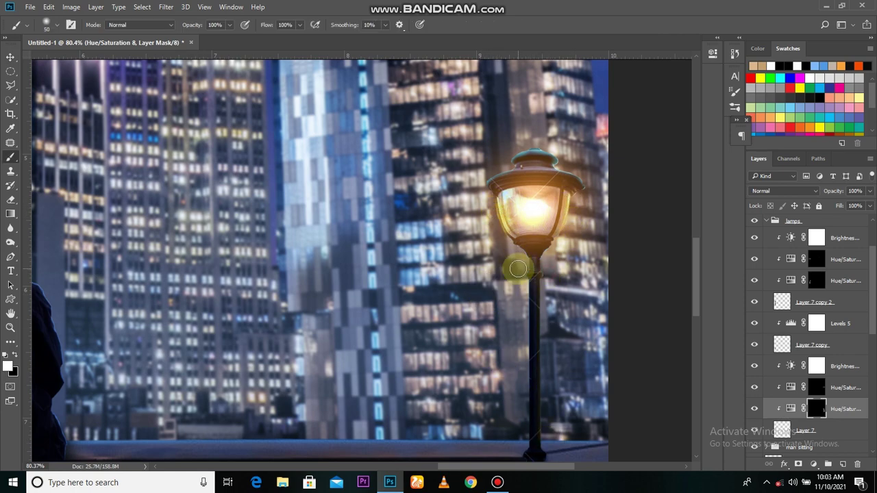
pyautogui.moveTo(522, 301); pyautogui.dragTo(551, 255)
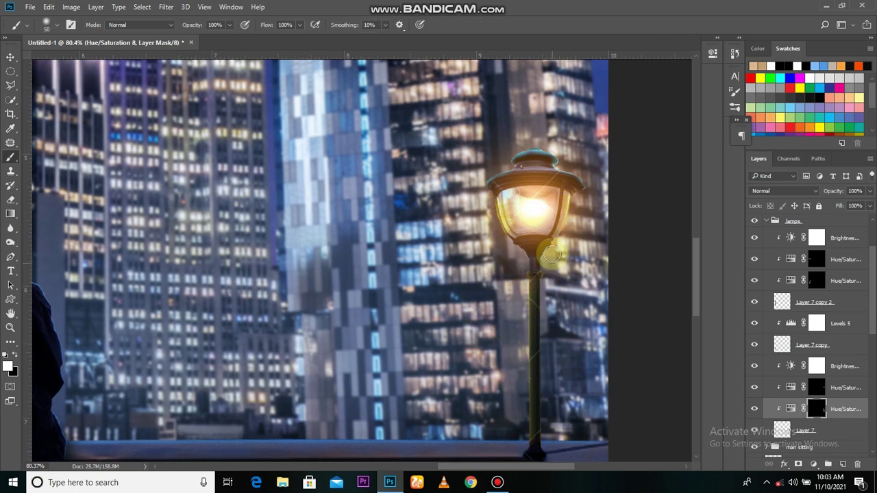
pyautogui.hotkey('ctrl', '-')
# - Try a colorized Hue/Saturation 9 with adjusted hue, saturation and lightness, then delete it
pyautogui.hotkey('ctrl', '0')
pyautogui.press('v')
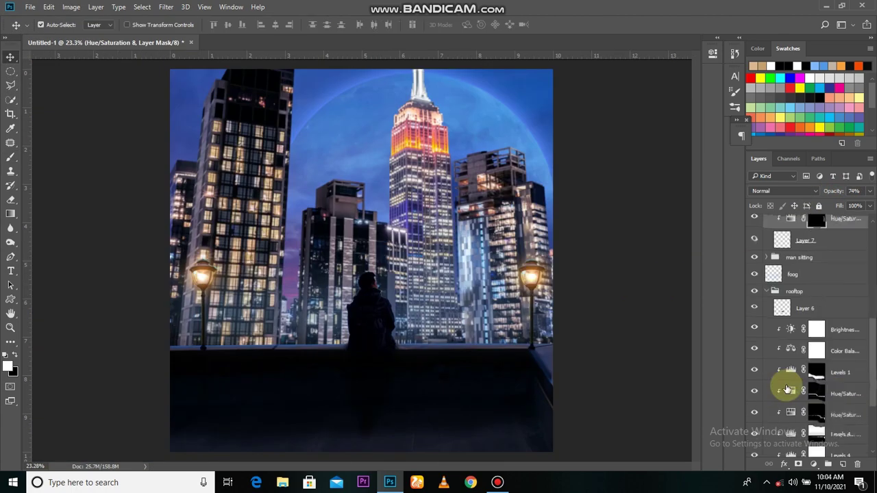
pyautogui.click(814, 464)
pyautogui.click(786, 331)
pyautogui.click(602, 179)
pyautogui.moveTo(587, 145); pyautogui.dragTo(675, 144)
pyautogui.moveTo(619, 165); pyautogui.dragTo(681, 166)
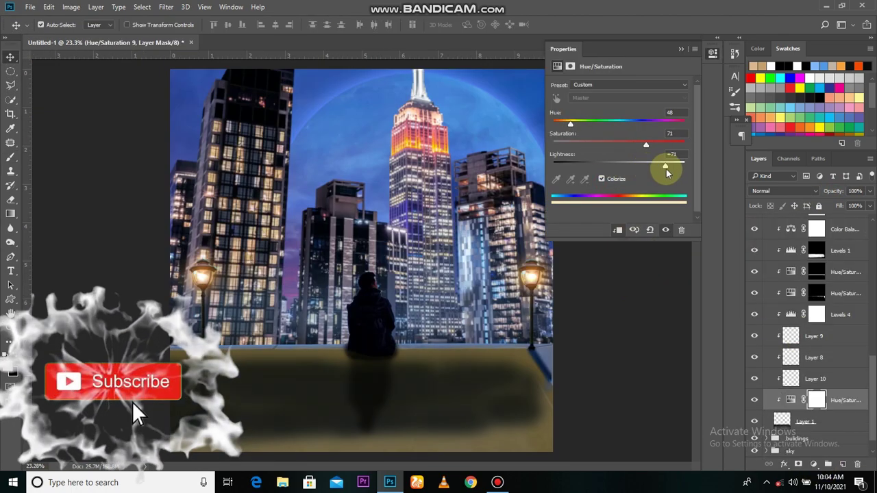
pyautogui.moveTo(555, 121); pyautogui.dragTo(581, 123)
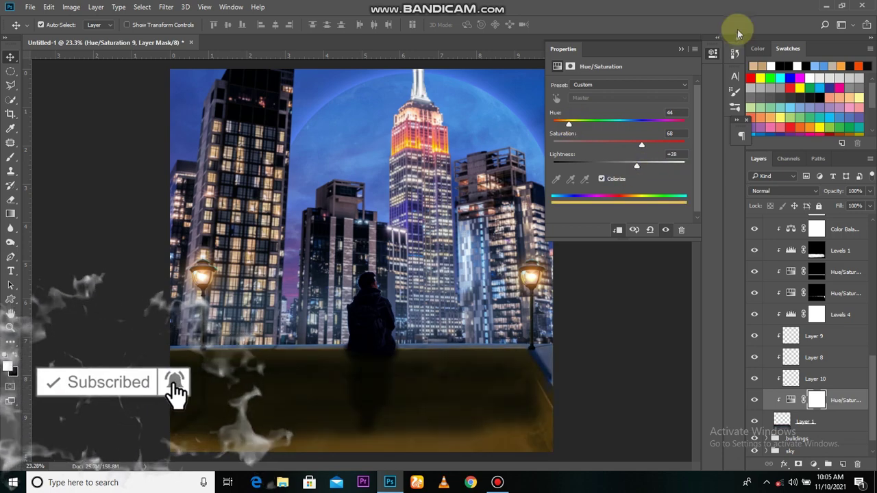
pyautogui.click(681, 229)
pyautogui.click(395, 188)
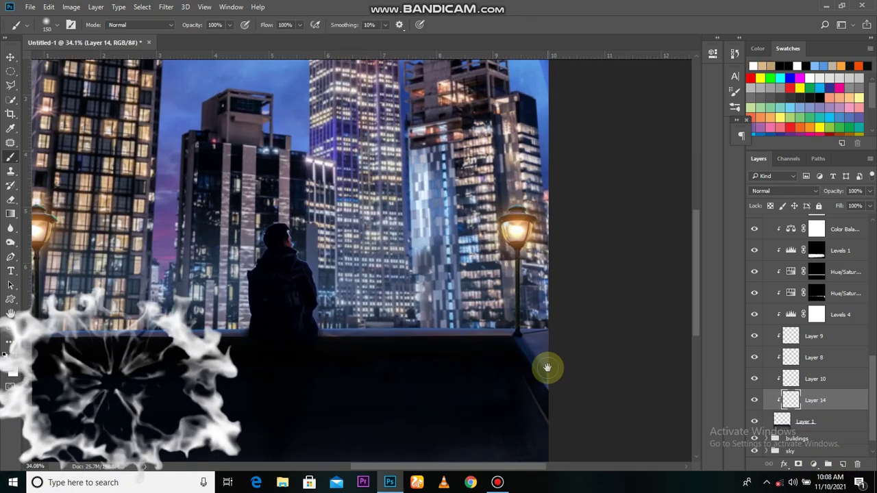
# - Set a soft brush and paint light along the rooftop ledge near the lamp bases
pyautogui.keyDown('alt'); pyautogui.scroll(3, 547, 368); pyautogui.keyUp('alt')
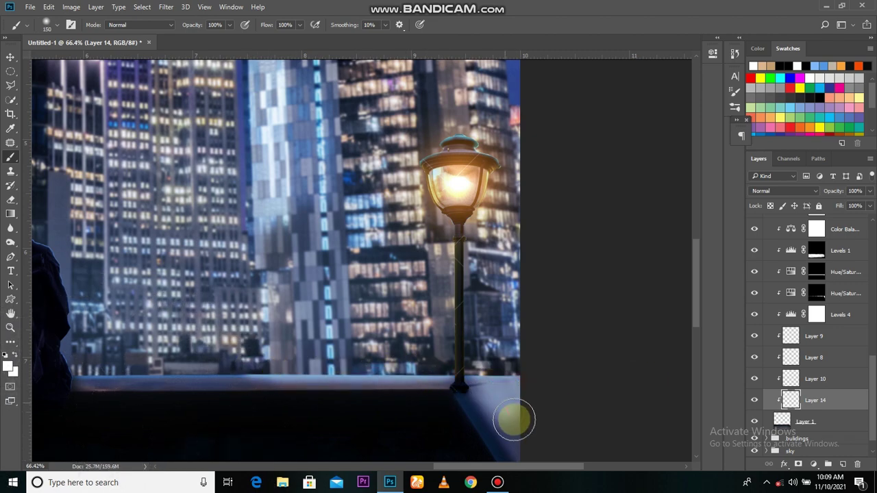
pyautogui.keyDown('alt'); pyautogui.scroll(-2, 517, 386); pyautogui.keyUp('alt')
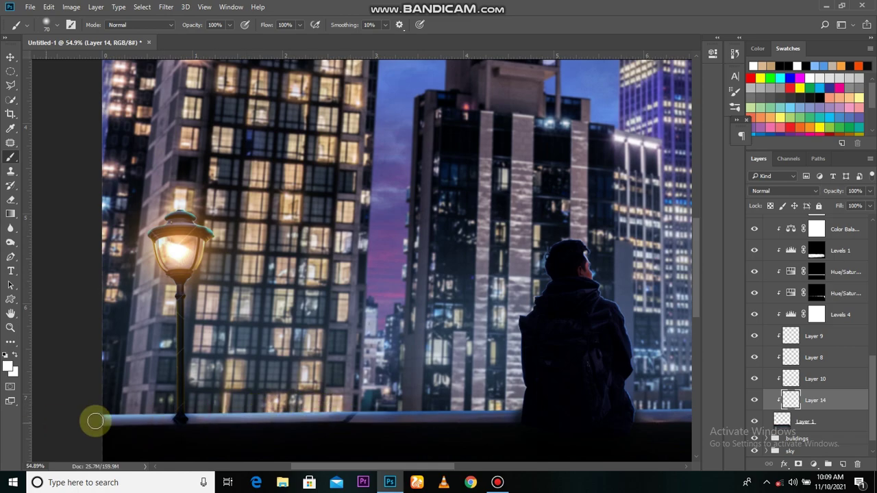
pyautogui.rightClick(182, 418)
pyautogui.keyDown('alt'); pyautogui.scroll(-1, 185, 425); pyautogui.keyUp('alt')
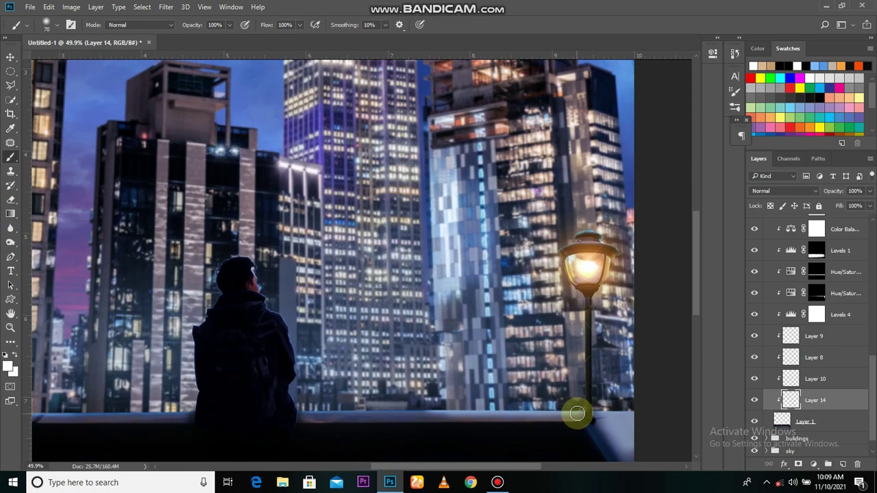
pyautogui.press('e')
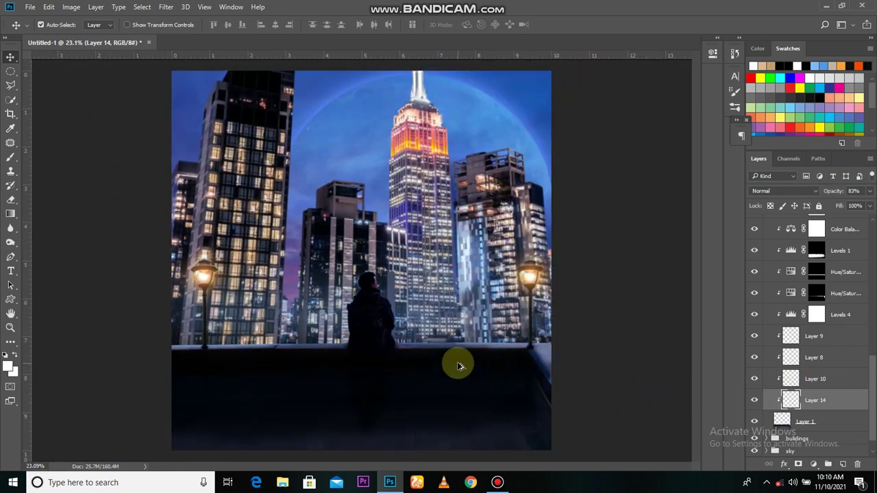
pyautogui.press('b')
pyautogui.scroll(-1, 493, 390)
pyautogui.moveTo(521, 411); pyautogui.dragTo(446, 417)
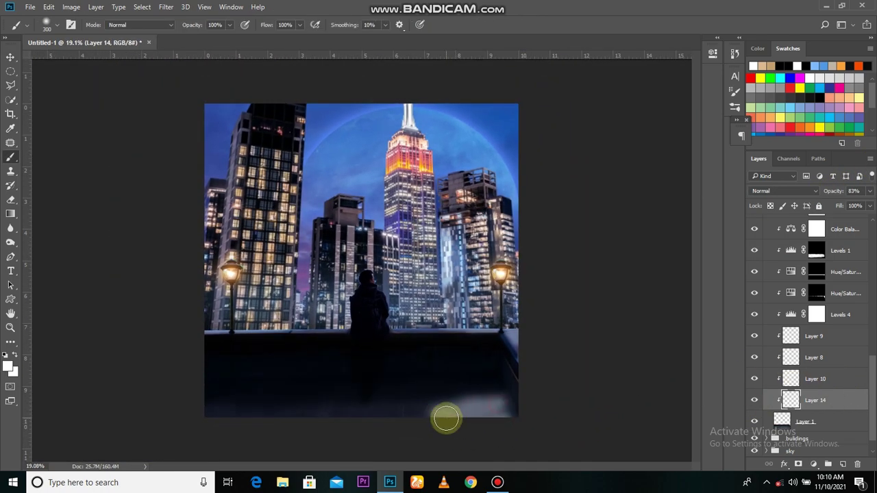
pyautogui.scroll(3, 407, 372)
pyautogui.scroll(3, 788, 364)
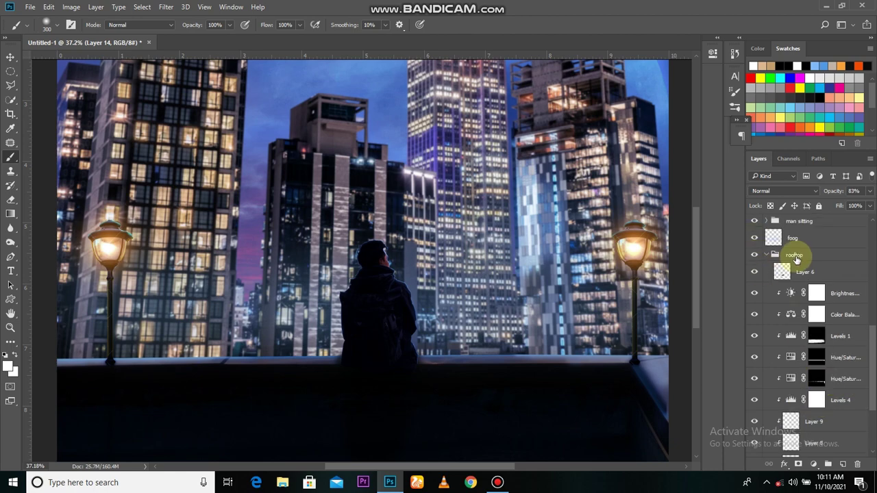
# - Add a high-saturation orange Hue/Saturation clipped to the man sitting layer, mask filled black
pyautogui.click(767, 255)
pyautogui.click(803, 367)
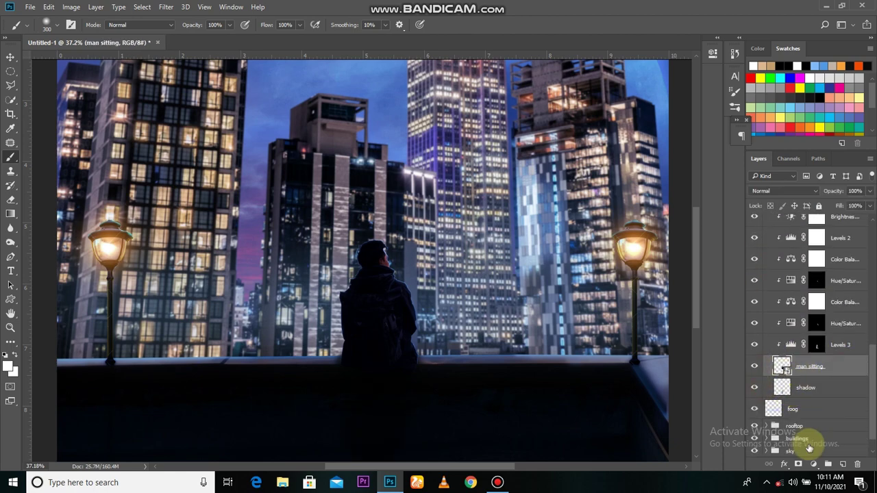
pyautogui.click(813, 464)
pyautogui.click(601, 179)
pyautogui.moveTo(570, 140); pyautogui.dragTo(648, 148)
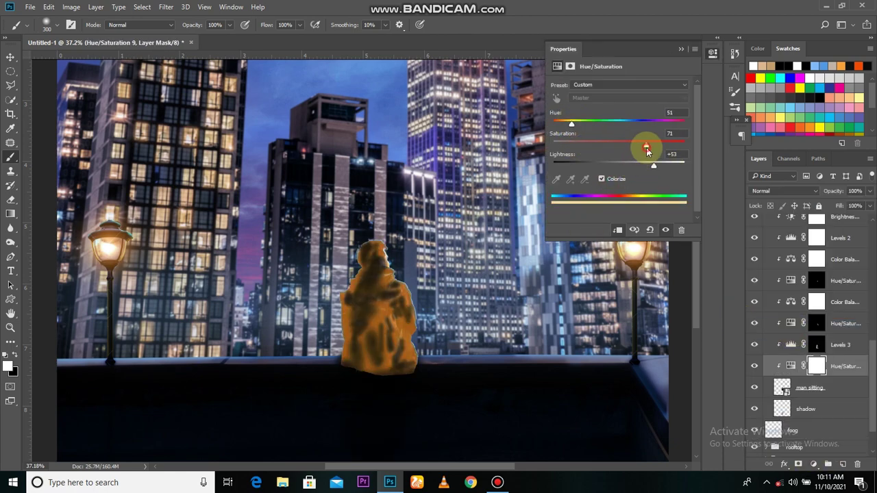
pyautogui.click(729, 48)
pyautogui.hotkey('ctrl', 'i')
# - With a small brush, paint warm rim light along the man's left edge and backpack straps
pyautogui.scroll(3, 431, 308)
pyautogui.press('[')
pyautogui.press('[')
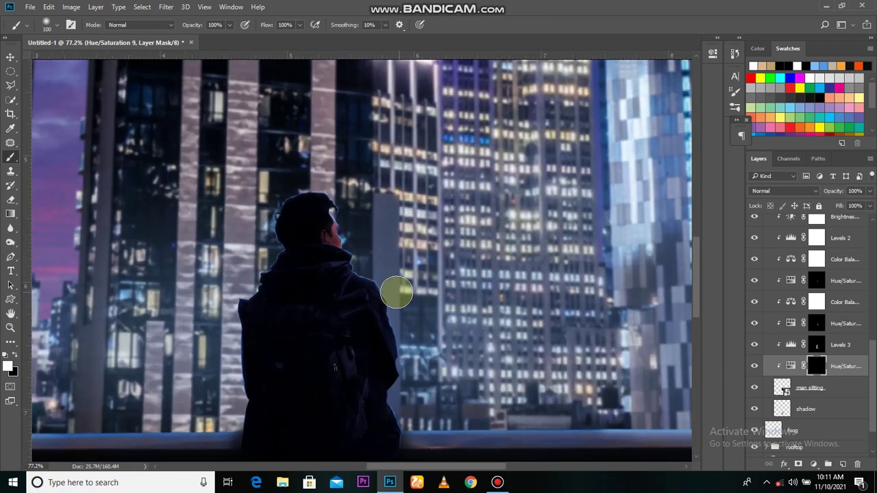
pyautogui.scroll(2, 421, 351)
pyautogui.press('[')
pyautogui.press('[')
pyautogui.press('[')
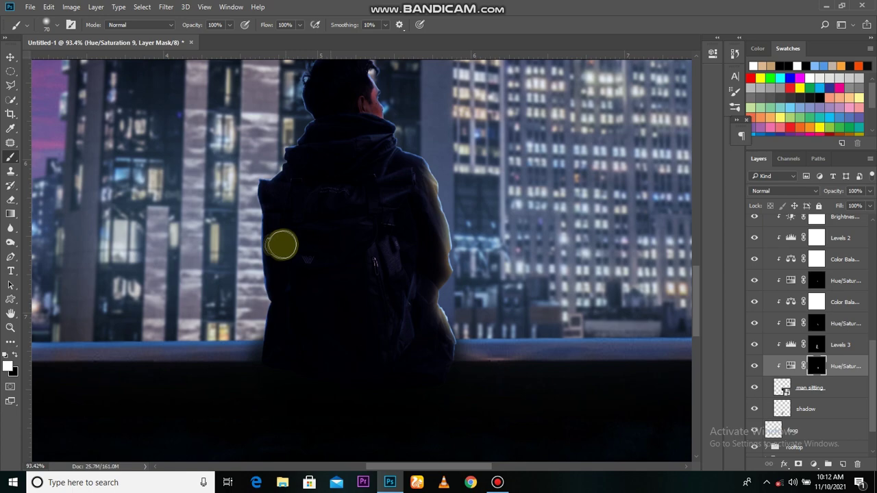
pyautogui.scroll(-4, 281, 245)
pyautogui.scroll(3, 272, 271)
pyautogui.moveTo(272, 214); pyautogui.dragTo(278, 292)
pyautogui.scroll(4, 342, 274)
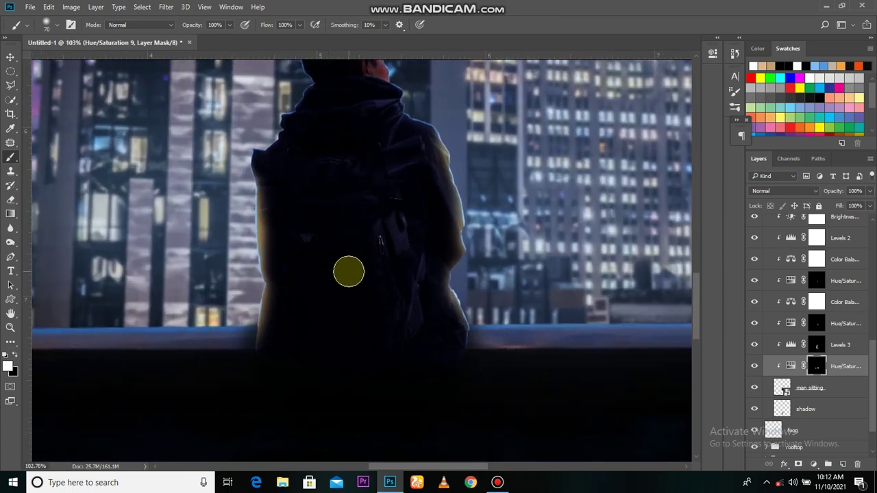
pyautogui.scroll(4, 418, 302)
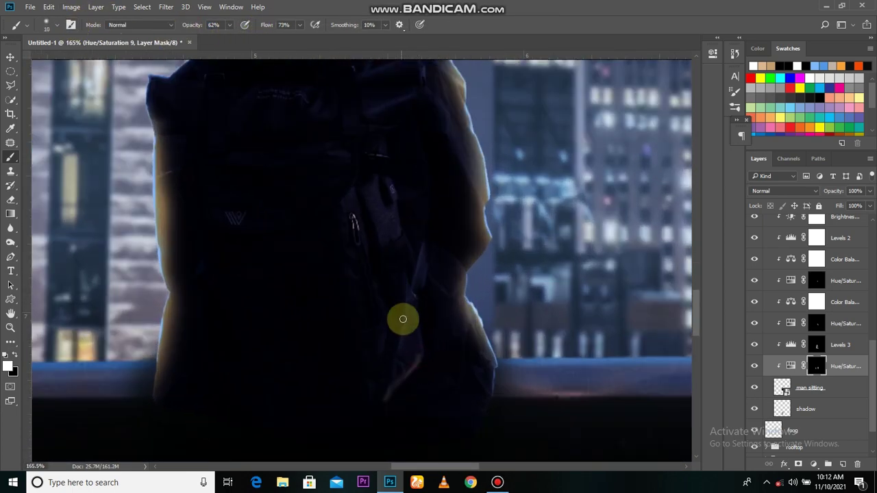
pyautogui.moveTo(362, 249); pyautogui.dragTo(364, 353)
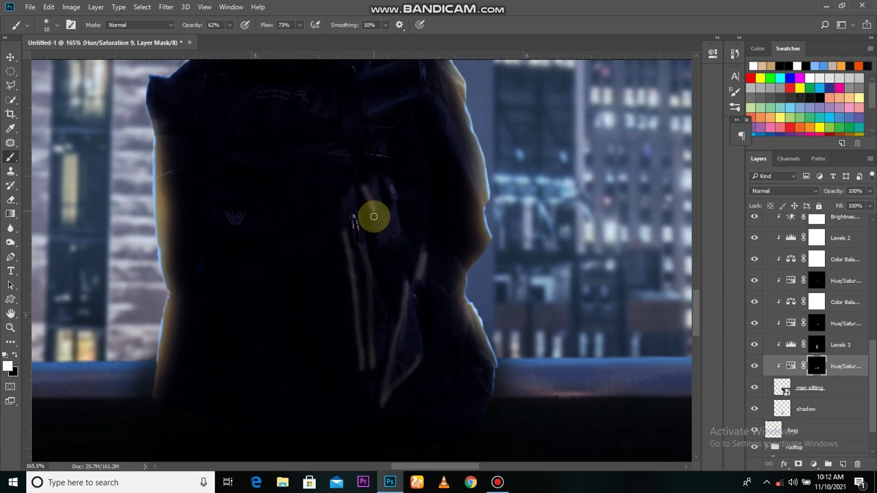
pyautogui.scroll(2, 377, 159)
pyautogui.scroll(-4, 412, 260)
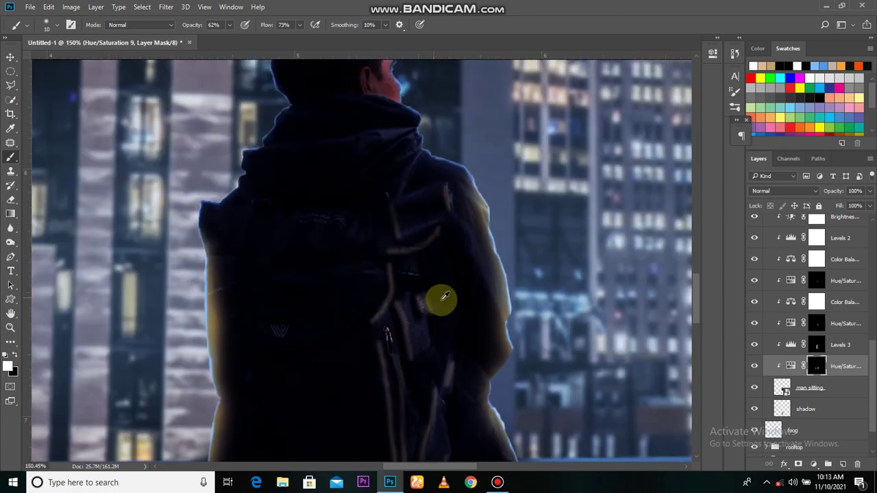
pyautogui.scroll(-3, 459, 342)
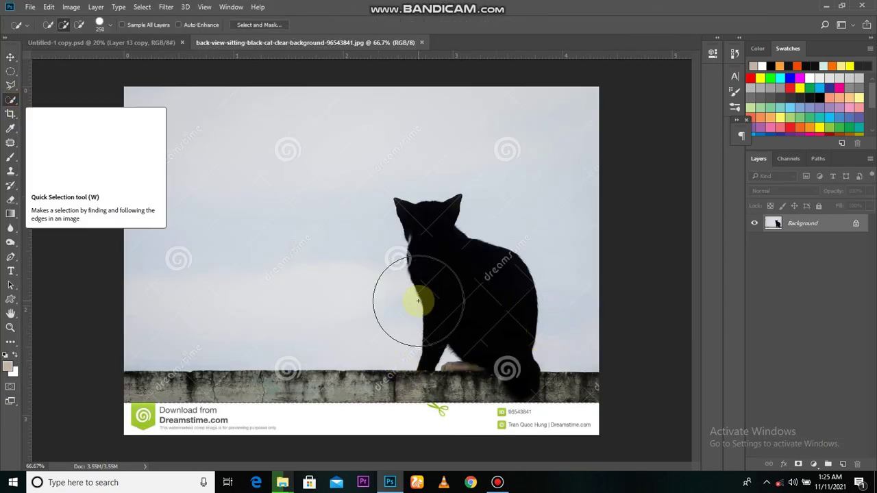
# - Quick-select the black cat, trimming the area under its rear with a smaller brush
pyautogui.moveTo(417, 298); pyautogui.dragTo(470, 327)
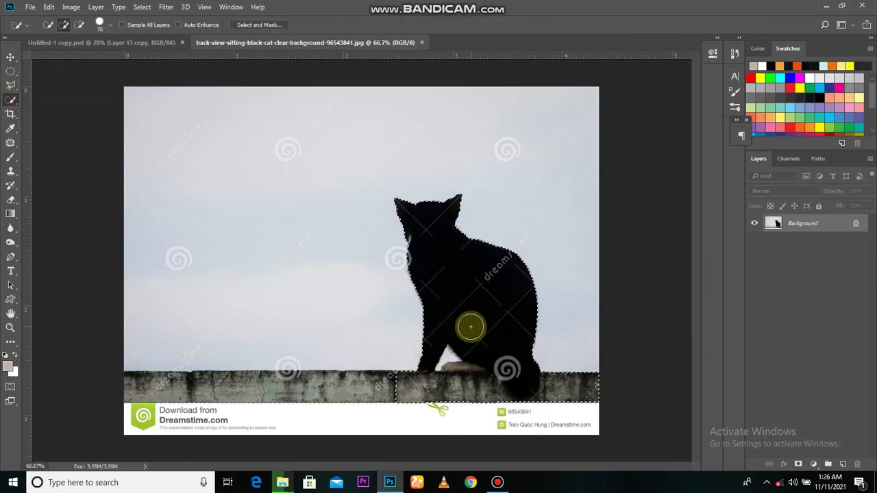
pyautogui.click(396, 395)
pyautogui.scroll(-1, 541, 409)
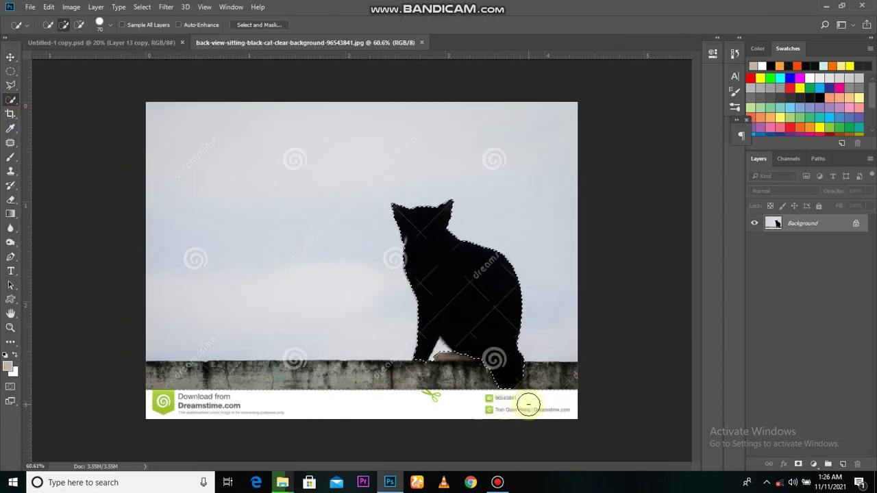
pyautogui.scroll(2, 528, 414)
pyautogui.press('[')
pyautogui.press('[')
pyautogui.press('[')
pyautogui.keyDown('alt'); pyautogui.click(454, 368); pyautogui.keyUp('alt')
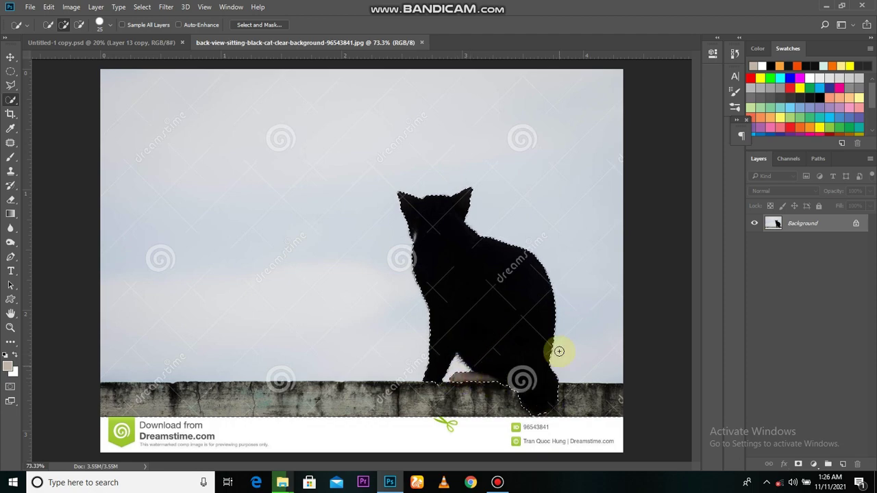
pyautogui.scroll(2, 559, 351)
# - Refine the cat's edges in Select and Mask and output it as a layer with mask
pyautogui.click(259, 25)
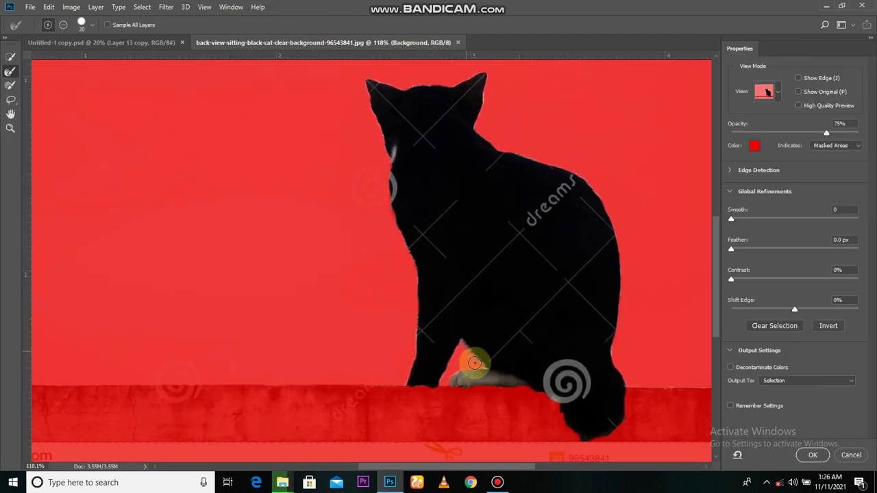
pyautogui.scroll(-1, 618, 422)
pyautogui.scroll(2, 615, 439)
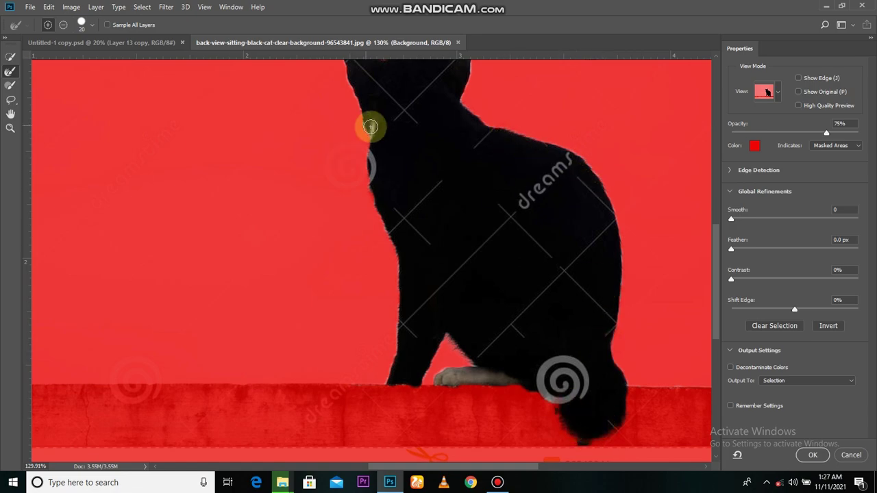
pyautogui.scroll(2, 383, 205)
pyautogui.scroll(1, 412, 240)
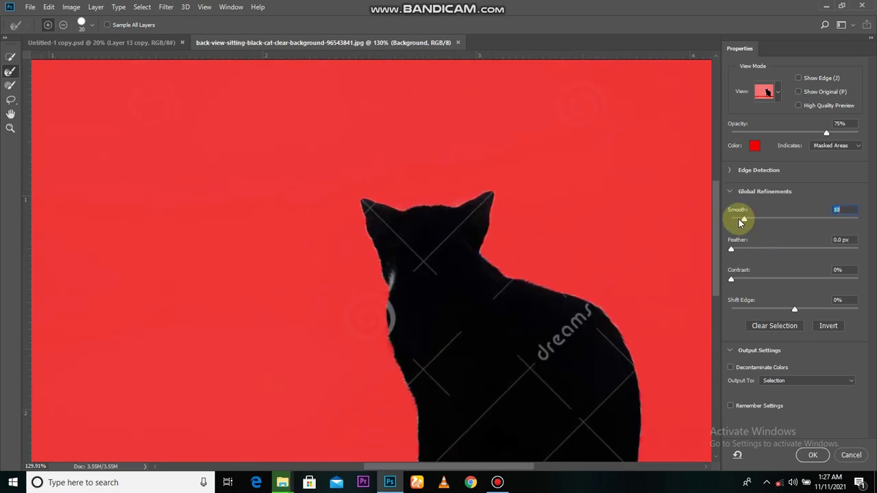
pyautogui.press('Return')
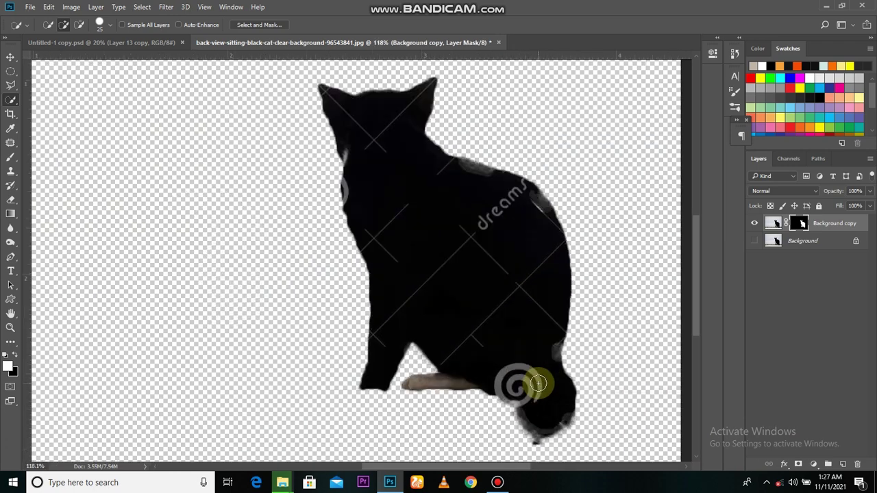
pyautogui.scroll(2, 532, 402)
pyautogui.scroll(1, 521, 373)
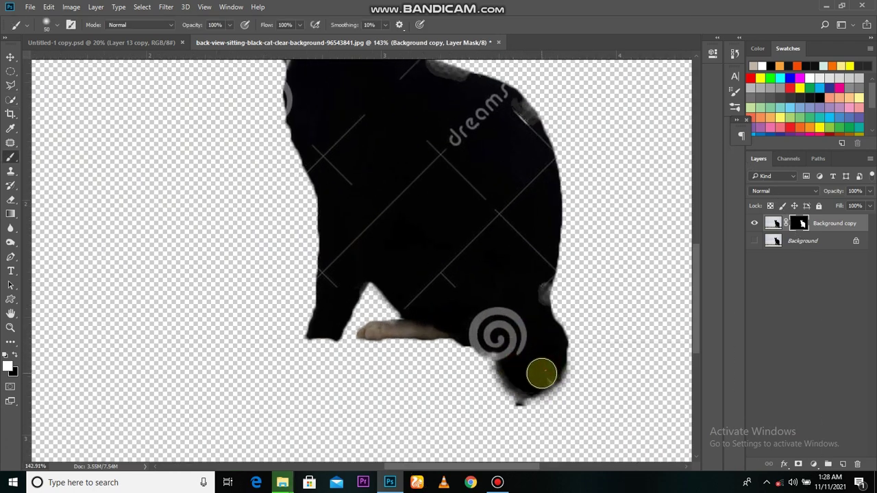
pyautogui.scroll(-1, 526, 117)
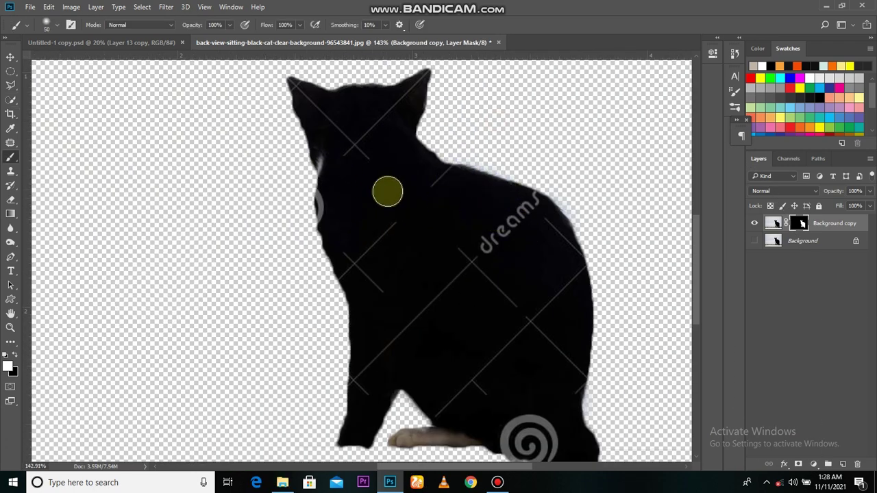
pyautogui.scroll(1, 386, 192)
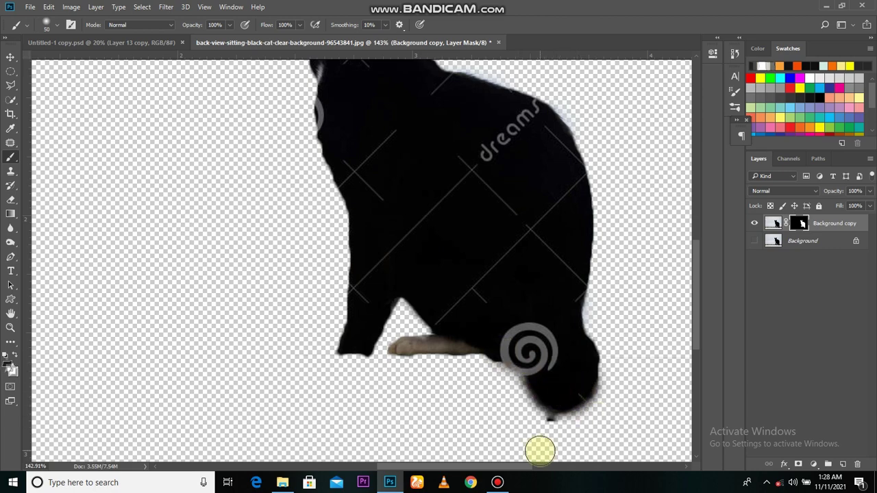
pyautogui.scroll(-2, 490, 433)
# - Clone Stamp over the spiral watermark near the cat's tail on its pixel layer
pyautogui.click(773, 223)
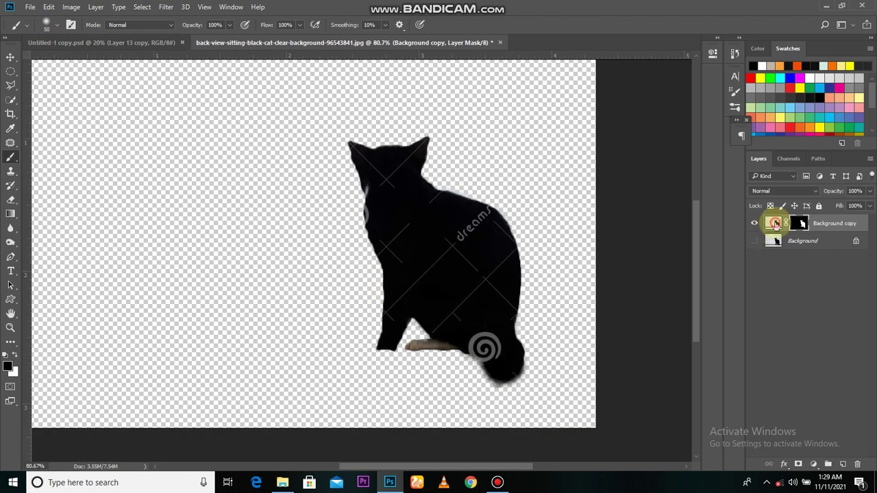
pyautogui.click(11, 171)
pyautogui.scroll(2, 499, 332)
pyautogui.moveTo(496, 388); pyautogui.dragTo(477, 353)
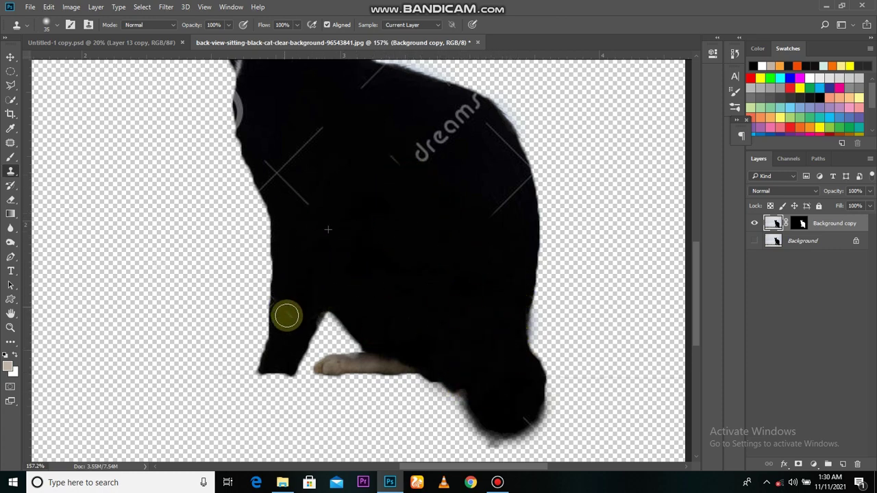
# - Clone away the 'dreams' watermark text on the cat's head and back
pyautogui.moveTo(395, 158); pyautogui.dragTo(443, 109)
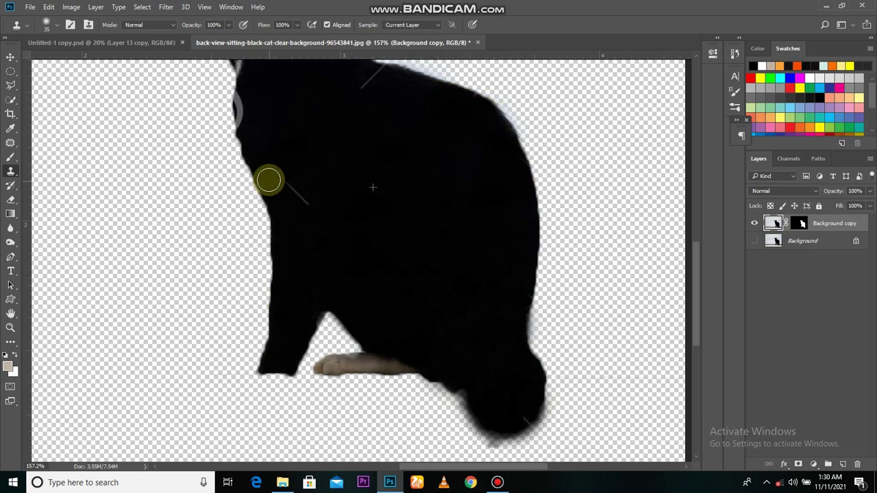
pyautogui.scroll(3, 407, 276)
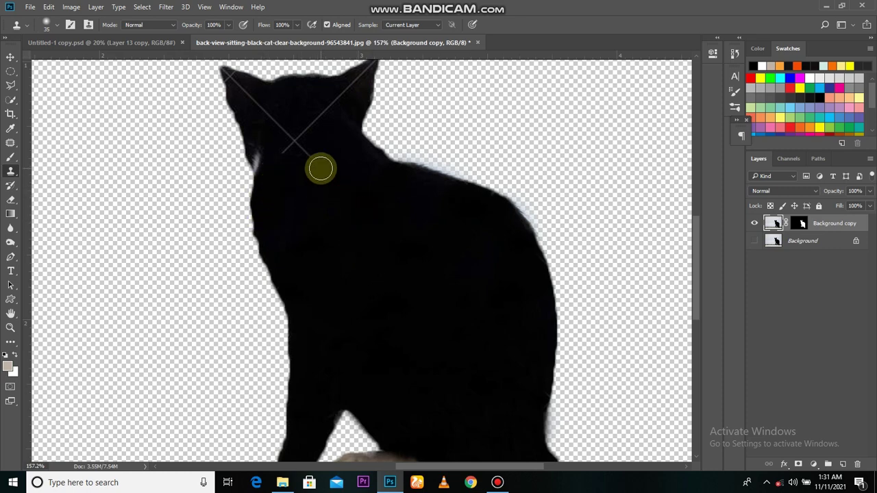
pyautogui.scroll(3, 322, 130)
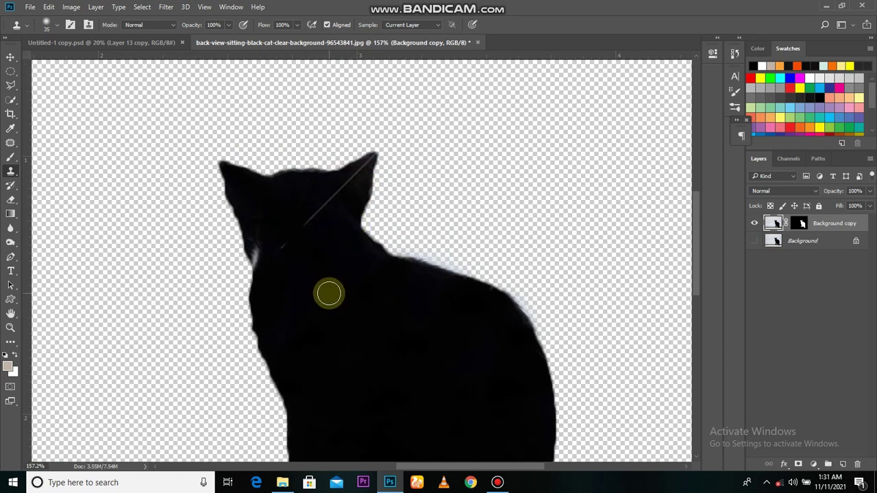
# - Drag the cleaned cat layer into the city composite with the Move tool
pyautogui.hotkey('ctrl', '0')
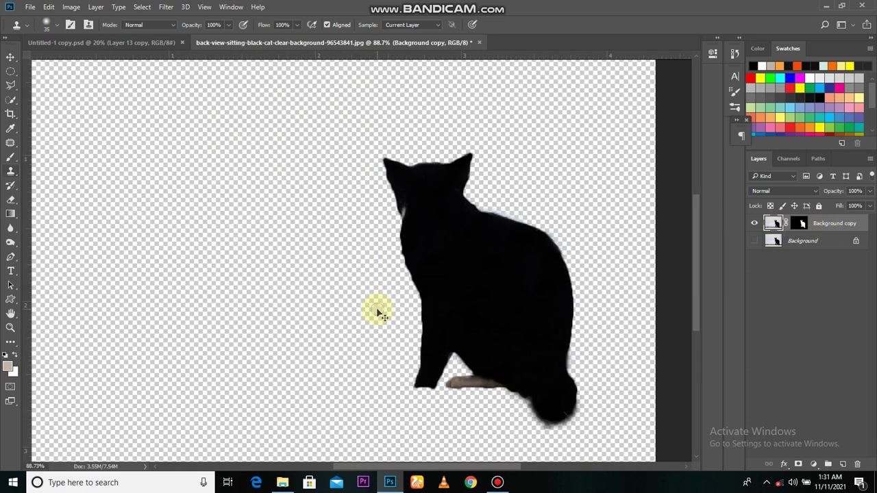
pyautogui.press('v')
pyautogui.moveTo(374, 308); pyautogui.dragTo(472, 319)
# - Scale the cat to about two-thirds size and settle it on the ledge beside the man
pyautogui.hotkey('ctrl', 't')
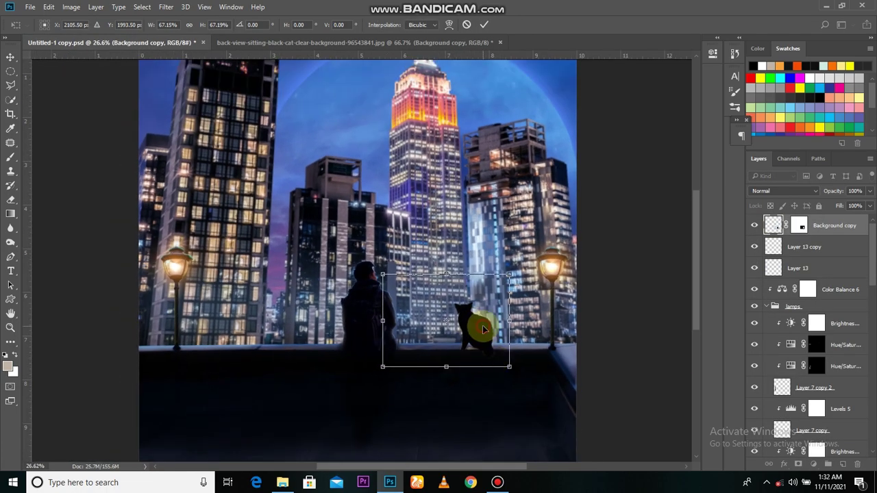
pyautogui.moveTo(489, 353); pyautogui.dragTo(464, 368)
pyautogui.scroll(5, 463, 368)
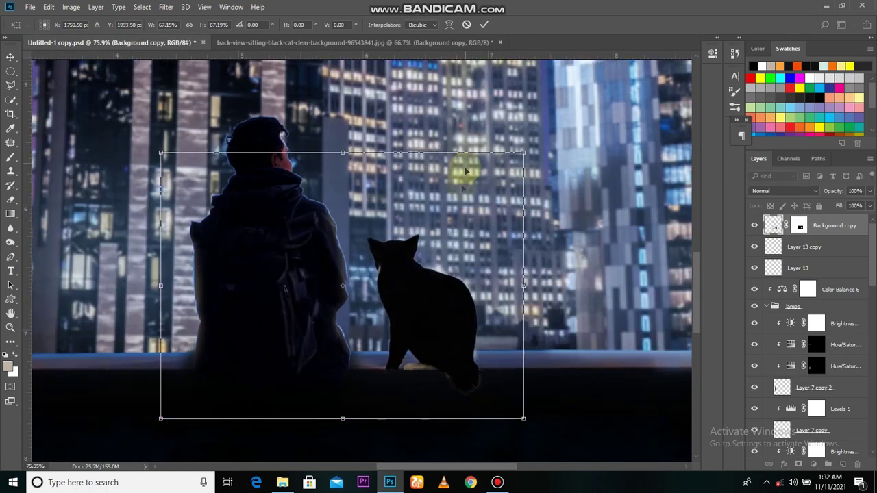
pyautogui.scroll(-3, 466, 167)
pyautogui.moveTo(485, 235); pyautogui.dragTo(476, 226)
pyautogui.scroll(2, 434, 340)
pyautogui.scroll(2, 439, 270)
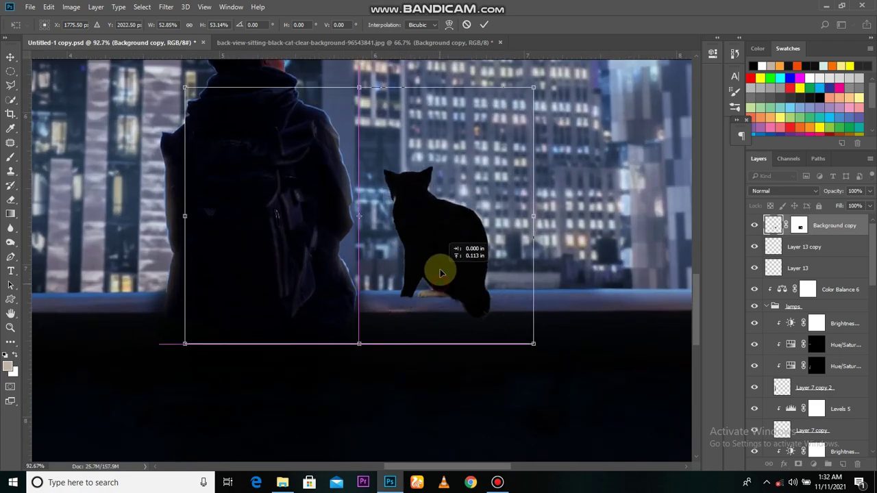
pyautogui.scroll(-3, 439, 270)
pyautogui.click(484, 25)
pyautogui.hotkey('ctrl', '0')
# - Brush the cat's layer mask to blend its base into the rooftop ledge
pyautogui.click(842, 225)
pyautogui.press('b')
pyautogui.scroll(2, 452, 363)
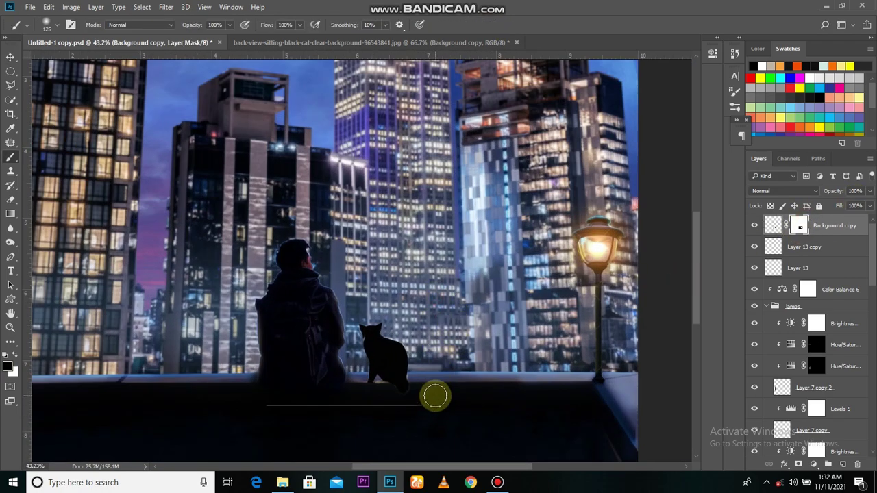
pyautogui.scroll(4, 391, 375)
pyautogui.scroll(3, 322, 341)
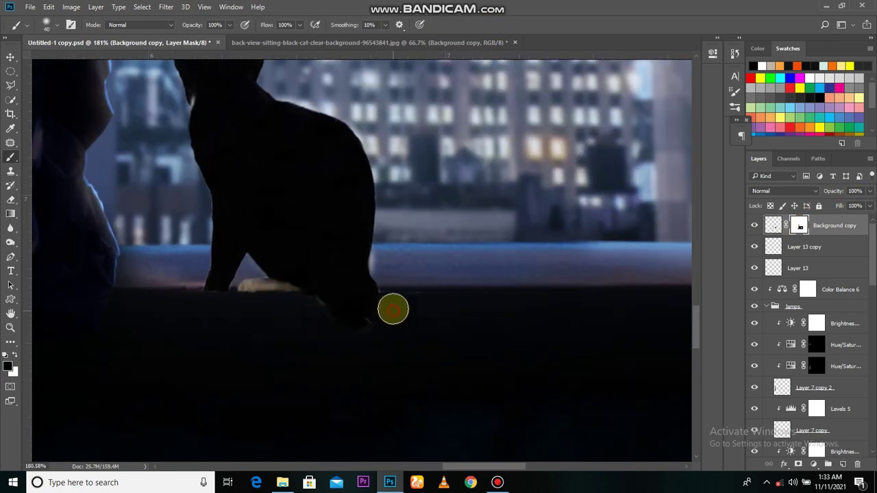
pyautogui.hotkey('ctrl', '0')
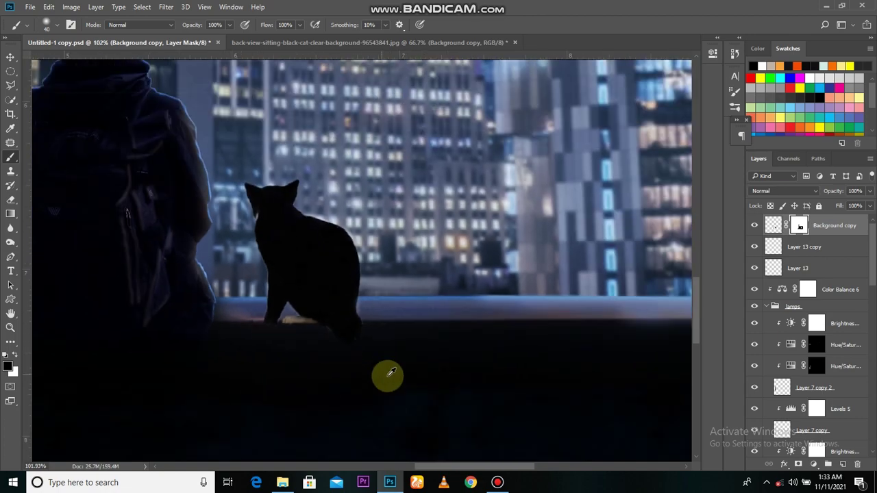
pyautogui.press('v')
pyautogui.rightClick(799, 225)
pyautogui.rightClick(833, 226)
# - Add a Brightness/Contrast adjustment clipped to the cat with increased contrast
pyautogui.click(588, 300)
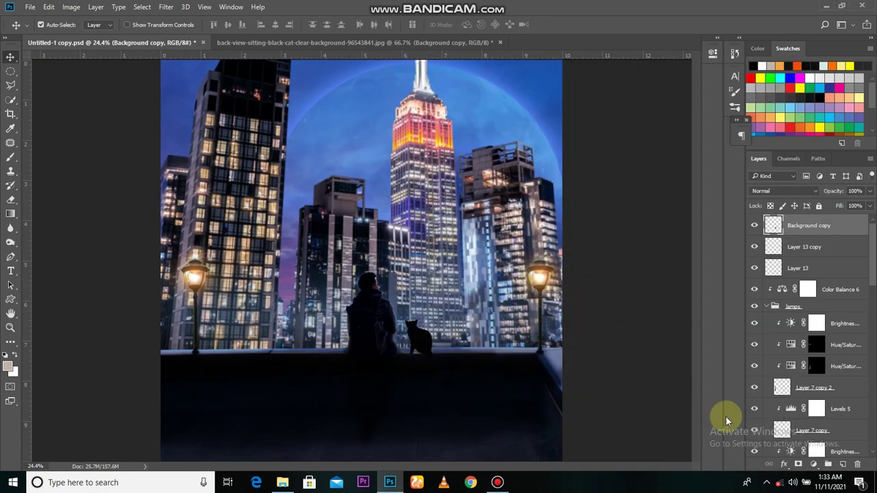
pyautogui.click(814, 464)
pyautogui.click(784, 212)
pyautogui.moveTo(618, 132); pyautogui.dragTo(664, 135)
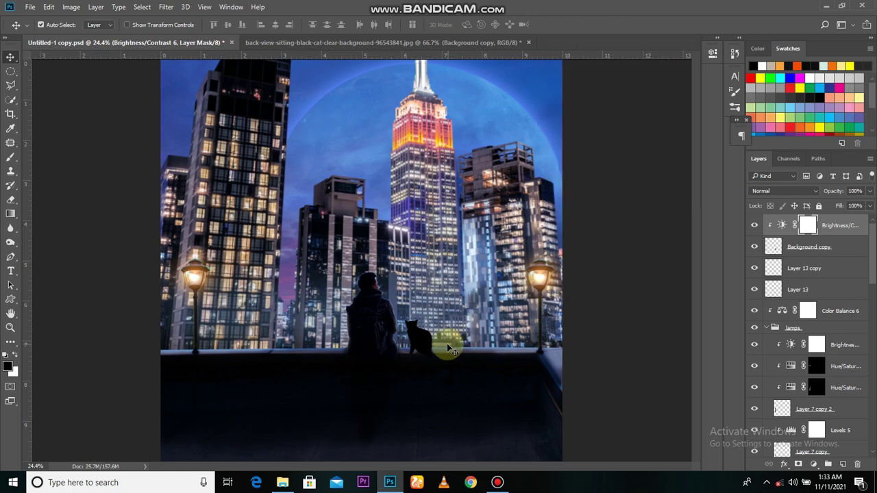
pyautogui.scroll(5, 447, 344)
# - Add a clipped, colorized Hue/Saturation with a bright, saturated golden-yellow tint
pyautogui.click(813, 464)
pyautogui.click(799, 326)
pyautogui.click(602, 178)
pyautogui.moveTo(555, 122); pyautogui.dragTo(573, 126)
pyautogui.moveTo(618, 165); pyautogui.dragTo(651, 170)
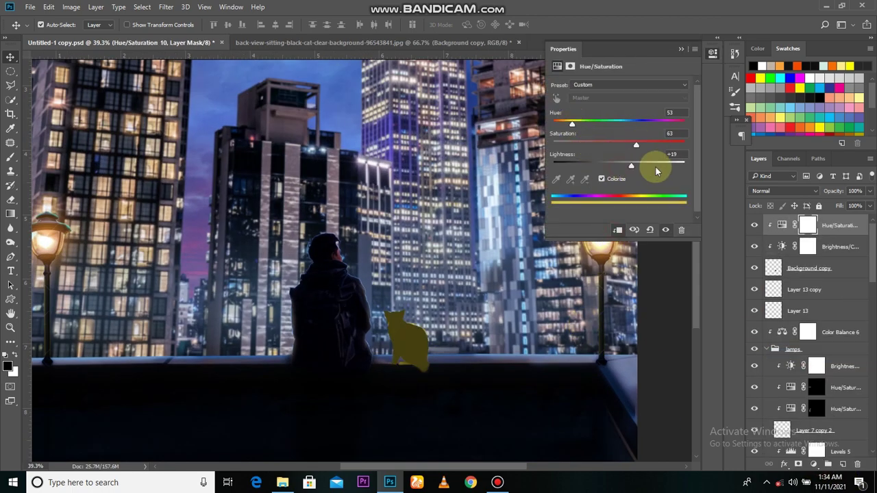
pyautogui.moveTo(586, 145); pyautogui.dragTo(636, 141)
# - Invert the tint's mask and paint yellow rim light along the cat's ear
pyautogui.click(681, 49)
pyautogui.hotkey('ctrl', 'i')
pyautogui.press('b')
pyautogui.scroll(3, 413, 371)
pyautogui.scroll(3, 413, 371)
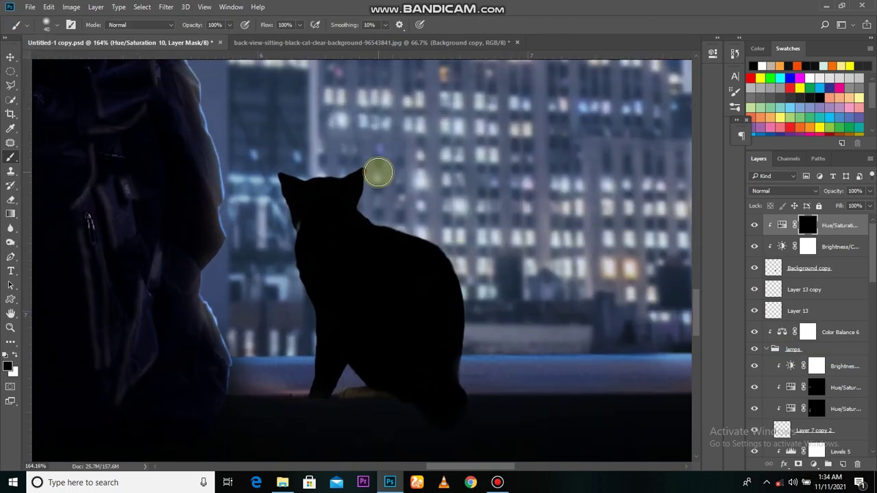
pyautogui.click(49, 25)
pyautogui.scroll(2, 378, 185)
pyautogui.moveTo(361, 165); pyautogui.dragTo(361, 215)
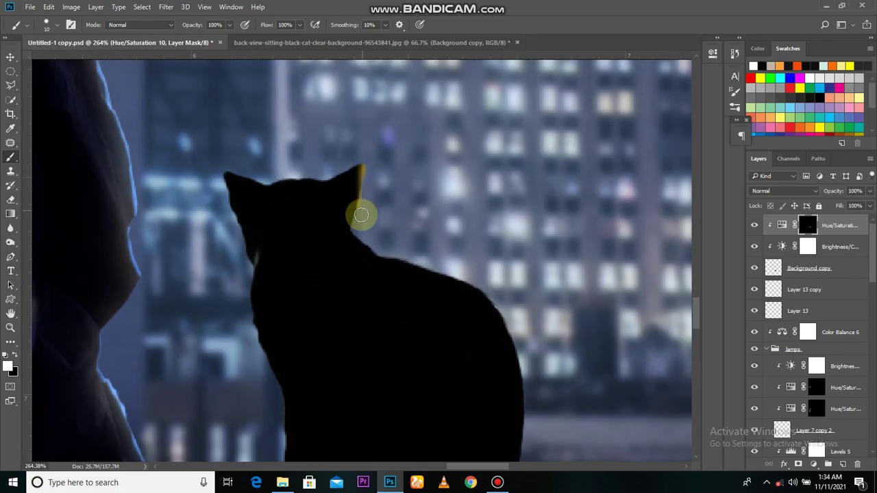
pyautogui.scroll(-3, 351, 161)
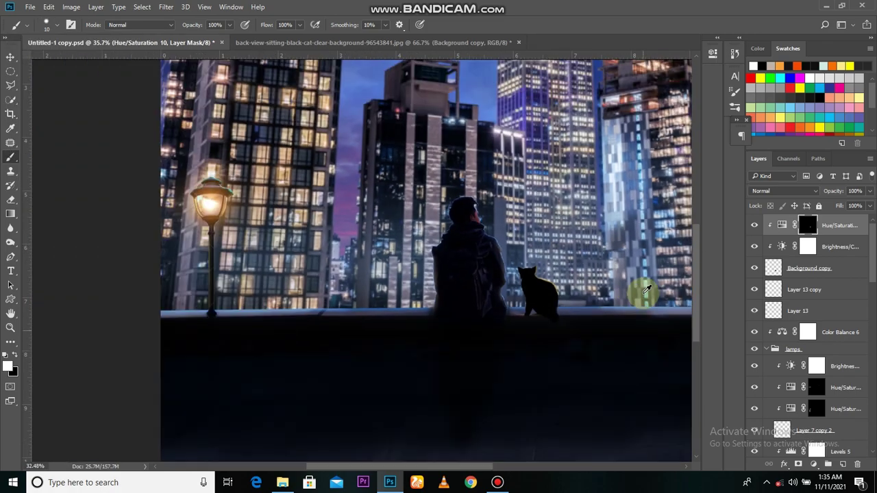
pyautogui.scroll(2, 432, 349)
pyautogui.scroll(2, 402, 327)
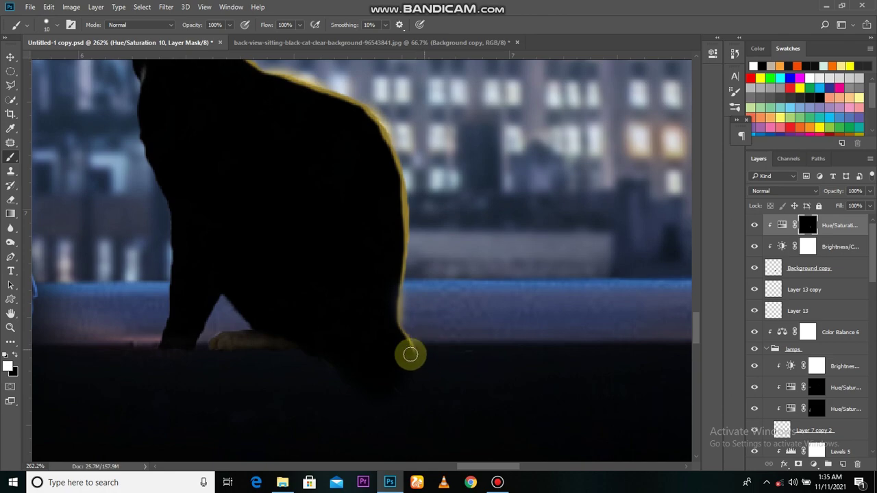
pyautogui.scroll(-3, 410, 355)
# - Add a second golden Hue/Saturation with inverted mask and paint rim light along the cat's back
pyautogui.click(809, 268)
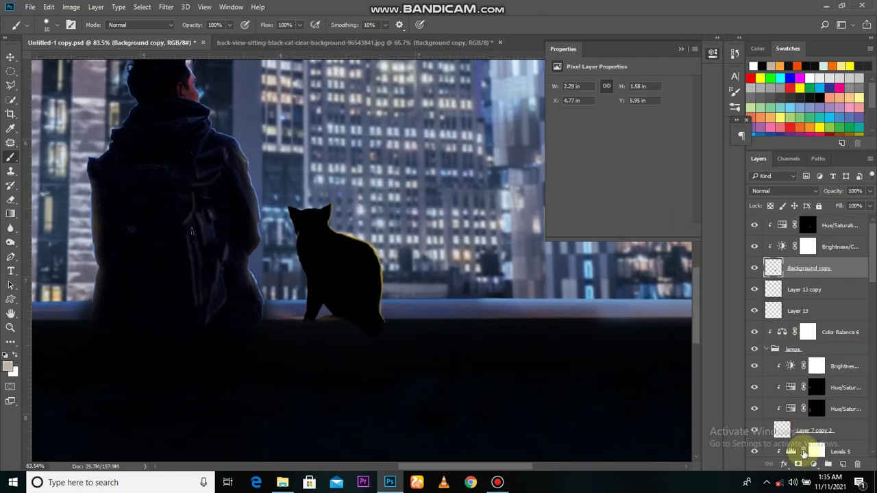
pyautogui.click(805, 452)
pyautogui.moveTo(601, 150); pyautogui.dragTo(651, 146)
pyautogui.moveTo(619, 165); pyautogui.dragTo(641, 171)
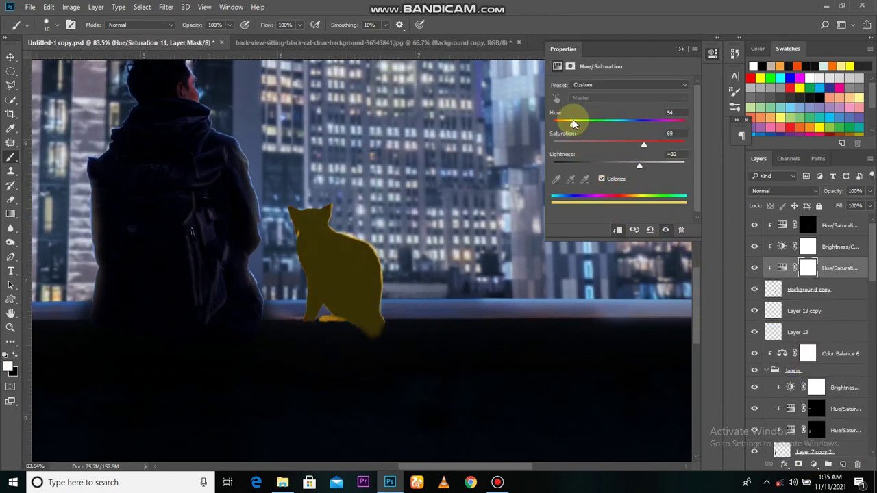
pyautogui.hotkey('ctrl', 'i')
pyautogui.scroll(3, 377, 352)
pyautogui.rightClick(59, 75)
pyautogui.scroll(2, 382, 277)
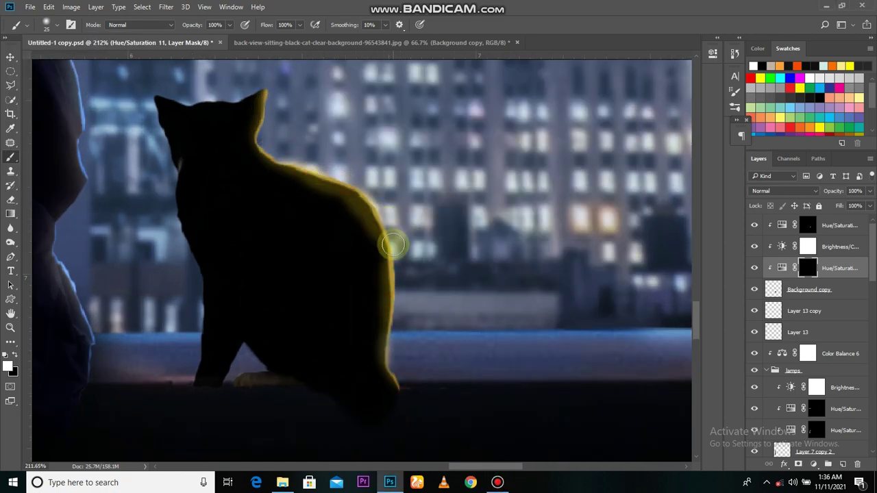
pyautogui.scroll(-5, 446, 247)
pyautogui.moveTo(834, 191); pyautogui.dragTo(823, 196)
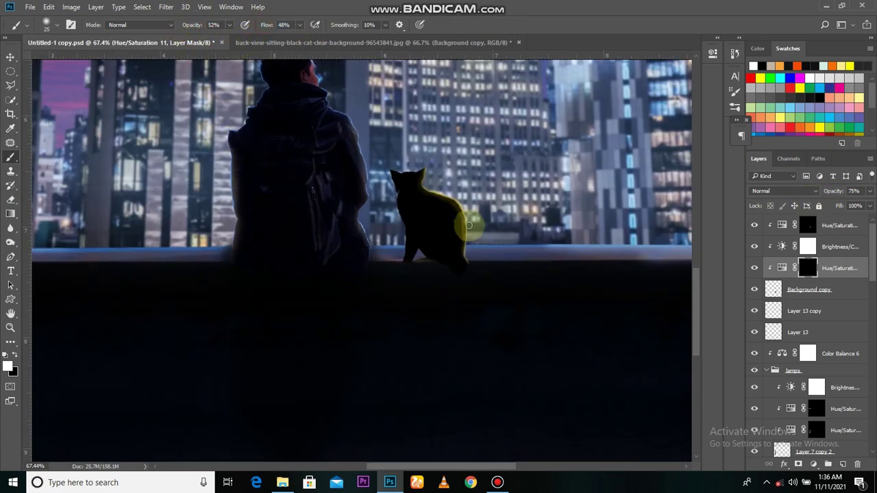
pyautogui.scroll(-3, 427, 171)
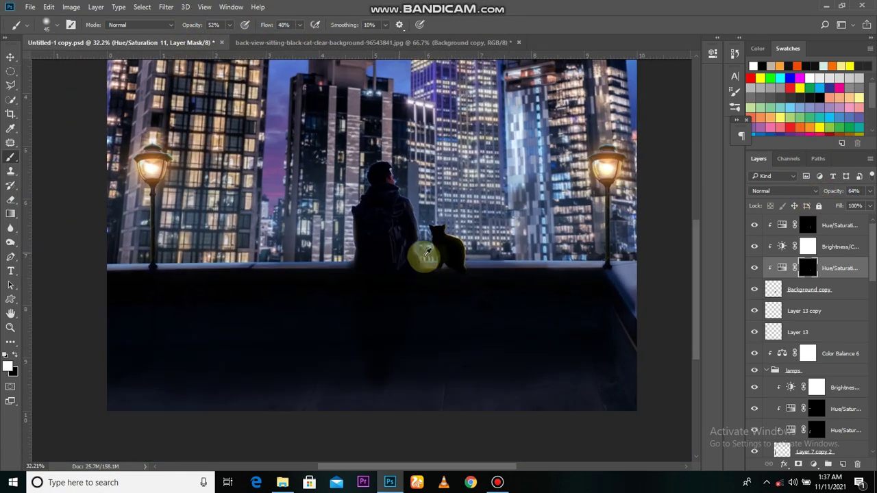
pyautogui.scroll(2, 421, 254)
# - Add a third colorized Hue/Saturation for the cat and invert its mask to hide the tint
pyautogui.click(813, 464)
pyautogui.click(801, 357)
pyautogui.click(602, 178)
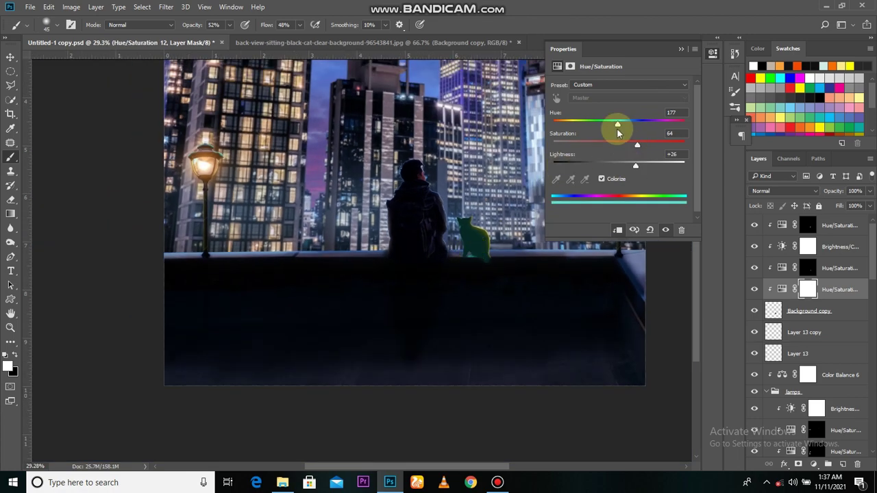
pyautogui.scroll(1, 446, 278)
pyautogui.hotkey('ctrl', 'i')
pyautogui.scroll(3, 438, 405)
pyautogui.scroll(3, 402, 386)
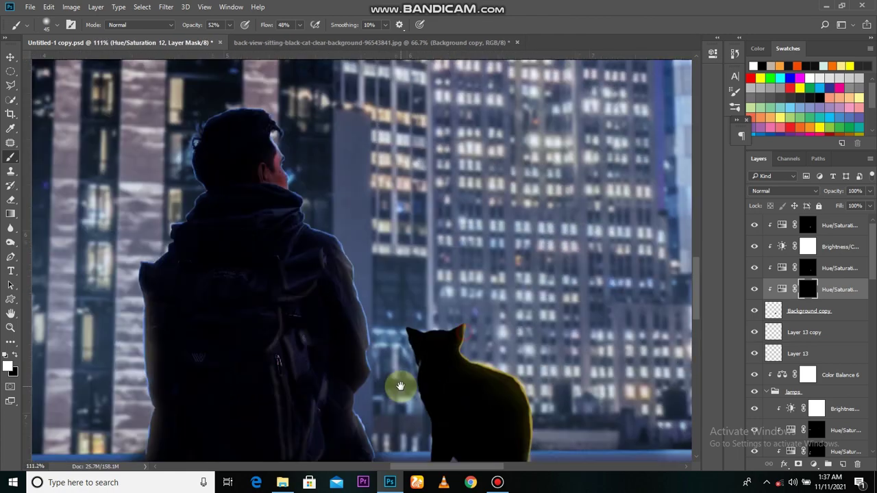
pyautogui.scroll(1, 445, 301)
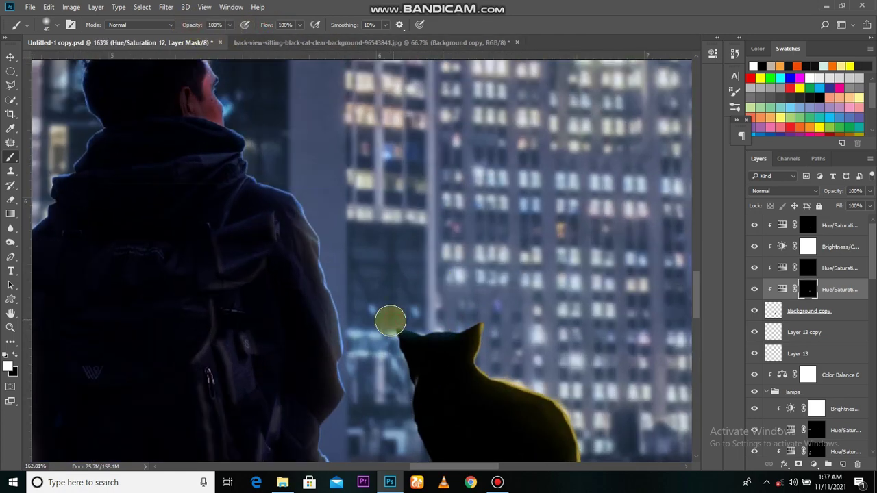
pyautogui.scroll(-3, 411, 312)
pyautogui.scroll(-3, 432, 346)
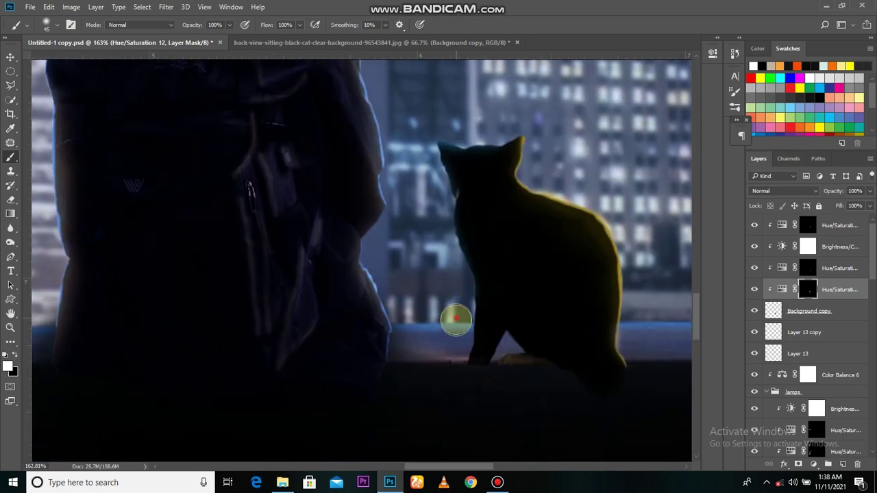
pyautogui.scroll(-2, 456, 317)
pyautogui.scroll(-3, 568, 345)
pyautogui.scroll(-2, 442, 361)
# - Add a cyan-shifted Color Balance and group the cat with its adjustments
pyautogui.click(808, 310)
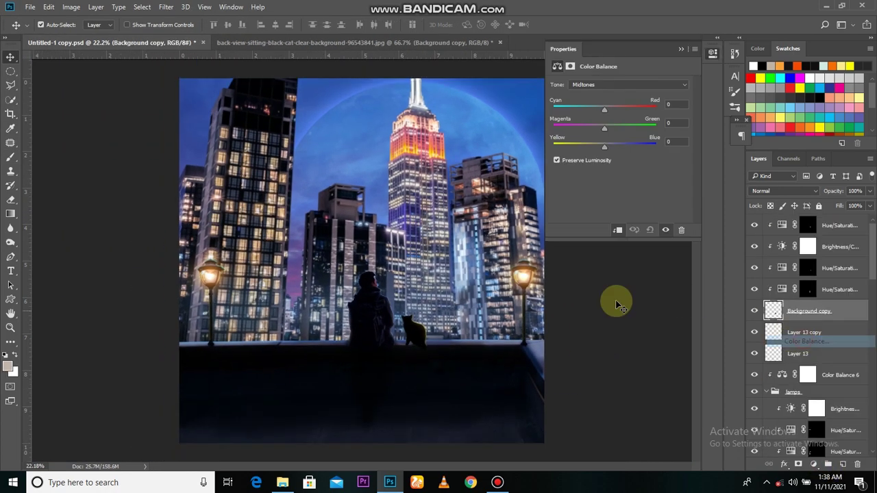
pyautogui.moveTo(605, 110); pyautogui.dragTo(584, 110)
pyautogui.click(681, 48)
pyautogui.hotkey('ctrl', '0')
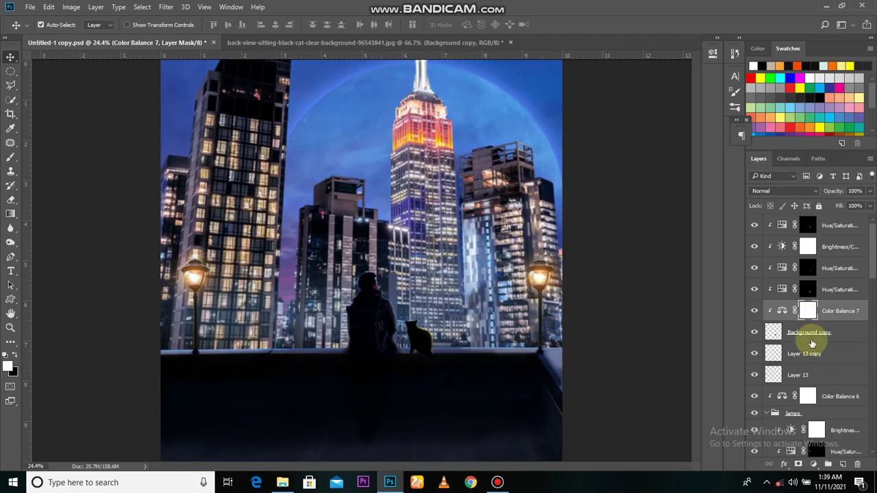
pyautogui.keyDown('shift'); pyautogui.click(809, 332); pyautogui.keyUp('shift')
pyautogui.hotkey('ctrl', 'g')
pyautogui.scroll(-5, 793, 384)
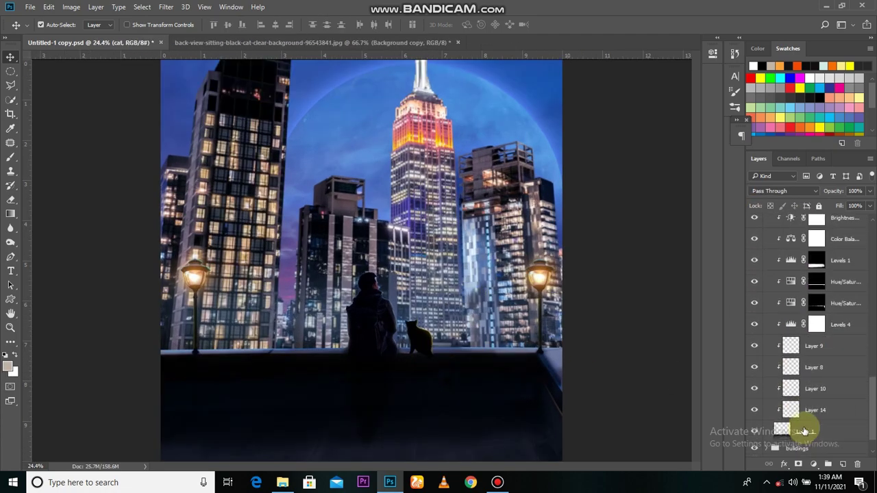
# - Paint a black contact shadow around the cat's base on a new Layer 15
pyautogui.click(813, 430)
pyautogui.hotkey('ctrl', 'shift', 'alt', 'n')
pyautogui.press('b')
pyautogui.scroll(1, 453, 412)
pyautogui.scroll(4, 452, 411)
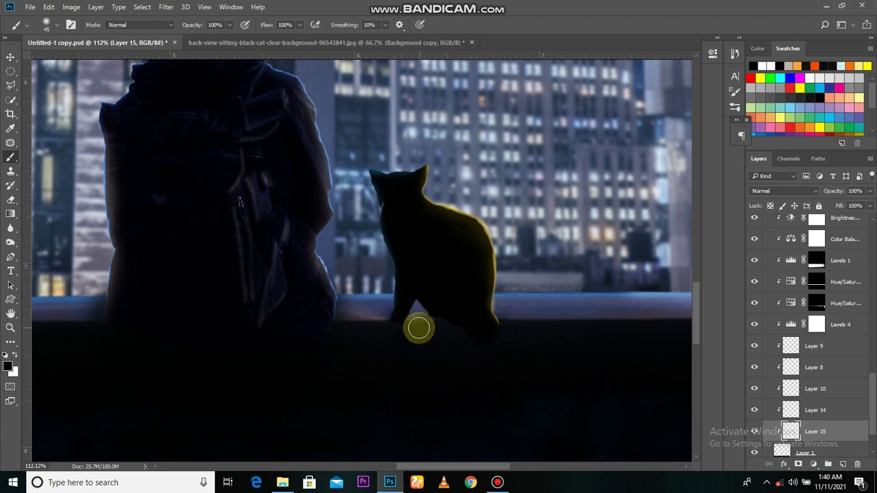
pyautogui.scroll(-3, 479, 340)
pyautogui.scroll(3, 815, 395)
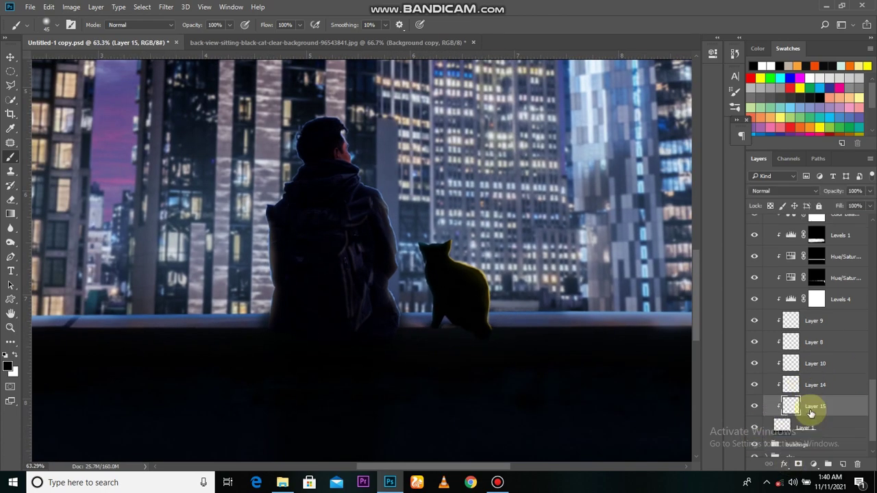
pyautogui.scroll(3, 809, 352)
pyautogui.scroll(3, 798, 295)
# - Add a clipped Levels 6 with an inverted mask, then duplicate the cat layer
pyautogui.click(823, 344)
pyautogui.click(814, 464)
pyautogui.click(788, 274)
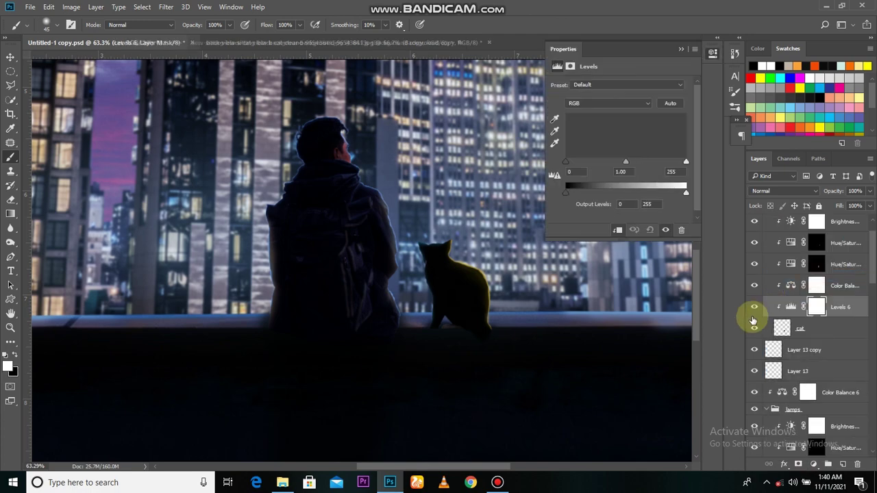
pyautogui.click(494, 319)
pyautogui.hotkey('ctrl', 'i')
pyautogui.scroll(2, 493, 319)
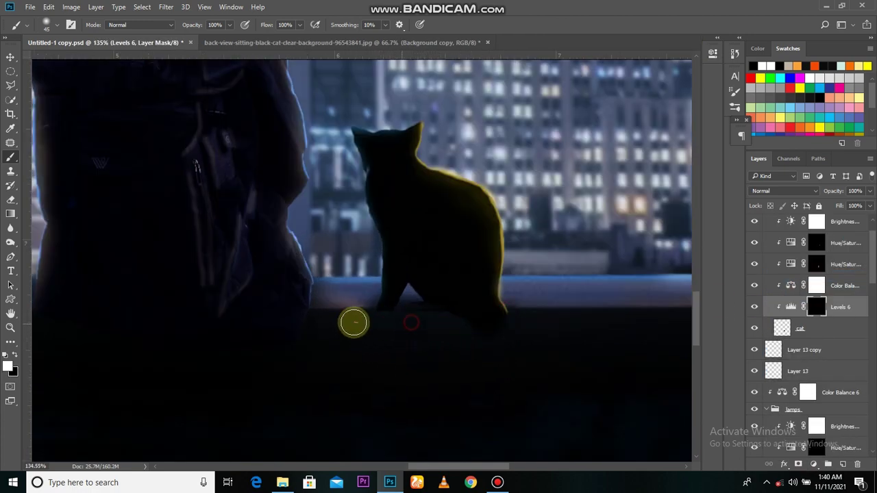
pyautogui.scroll(-3, 354, 323)
pyautogui.scroll(-3, 499, 362)
pyautogui.click(800, 329)
pyautogui.hotkey('ctrl', 'j')
# - Transform the original cat layer, flipped vertically and placed below the cat's feet
pyautogui.press('v')
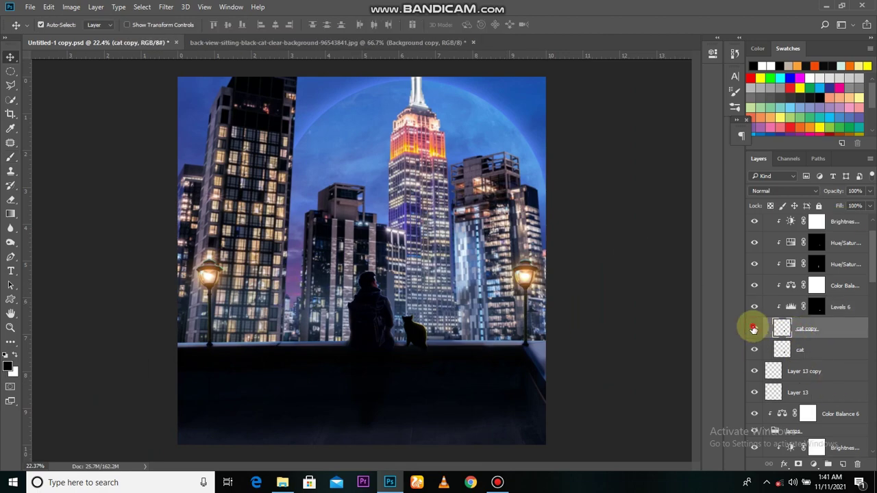
pyautogui.click(754, 349)
pyautogui.hotkey('ctrl', 't')
pyautogui.scroll(3, 454, 343)
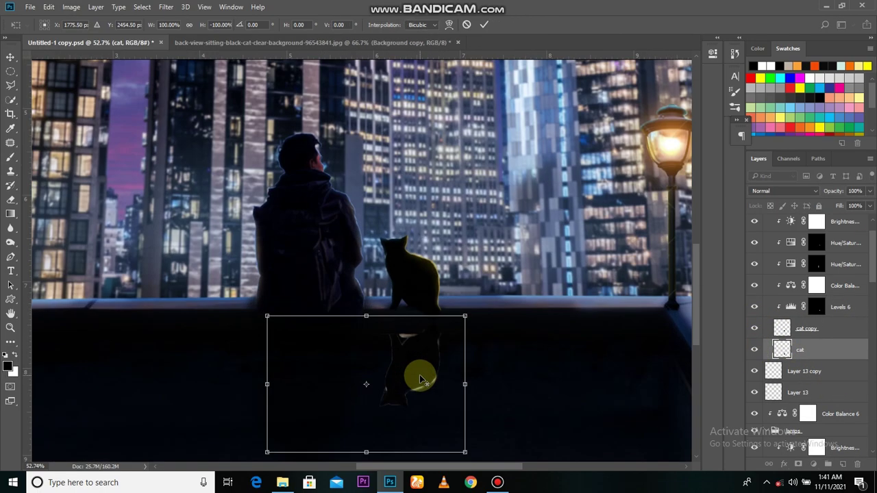
pyautogui.moveTo(415, 372); pyautogui.dragTo(420, 351)
# - Rotate, skew and stretch the flipped cat into a shadow running down the ledge
pyautogui.scroll(-3, 421, 351)
pyautogui.moveTo(480, 438); pyautogui.dragTo(417, 372)
pyautogui.scroll(3, 416, 372)
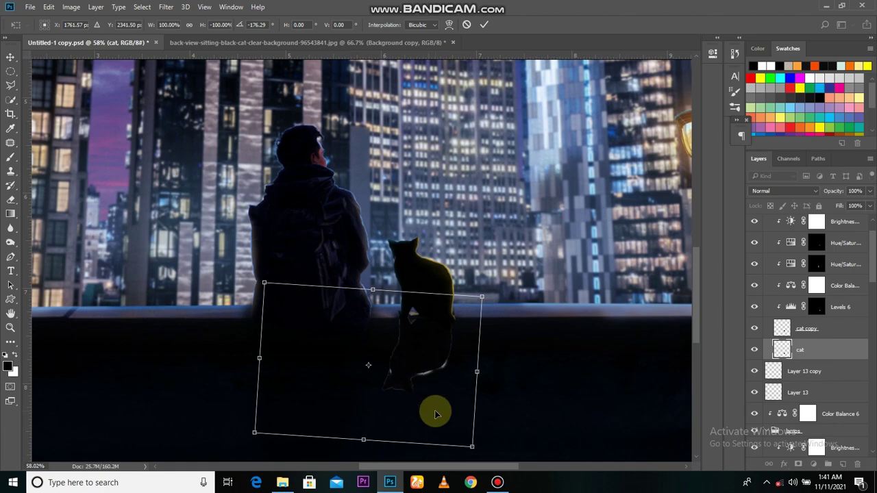
pyautogui.scroll(-1, 451, 392)
pyautogui.scroll(-1, 451, 392)
pyautogui.moveTo(463, 428); pyautogui.dragTo(427, 427)
pyautogui.scroll(3, 427, 356)
pyautogui.moveTo(427, 356); pyautogui.dragTo(462, 372)
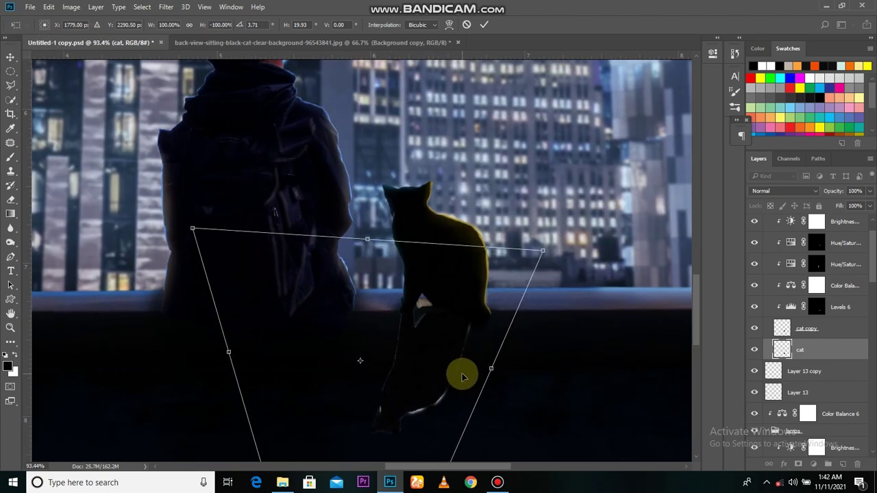
pyautogui.press('Return')
# - Mask the shadow layer and clip a black Levels 7 adjustment to it
pyautogui.click(798, 464)
pyautogui.press('b')
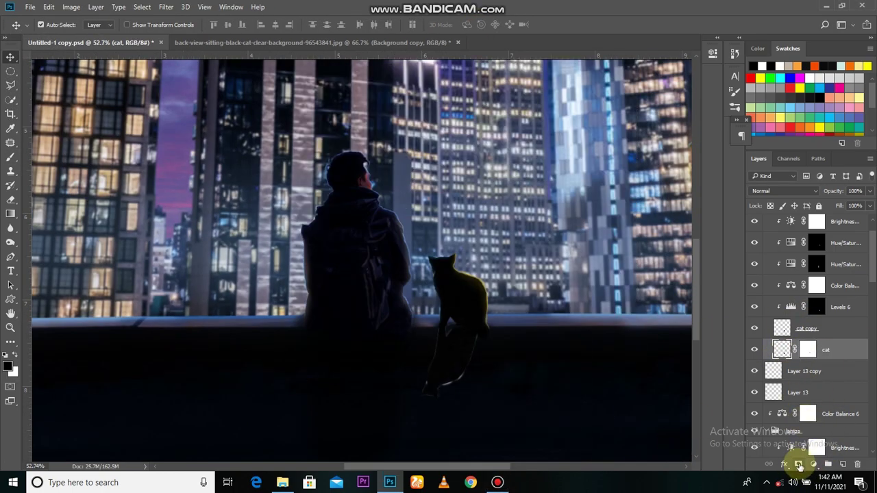
pyautogui.click(813, 464)
pyautogui.click(809, 277)
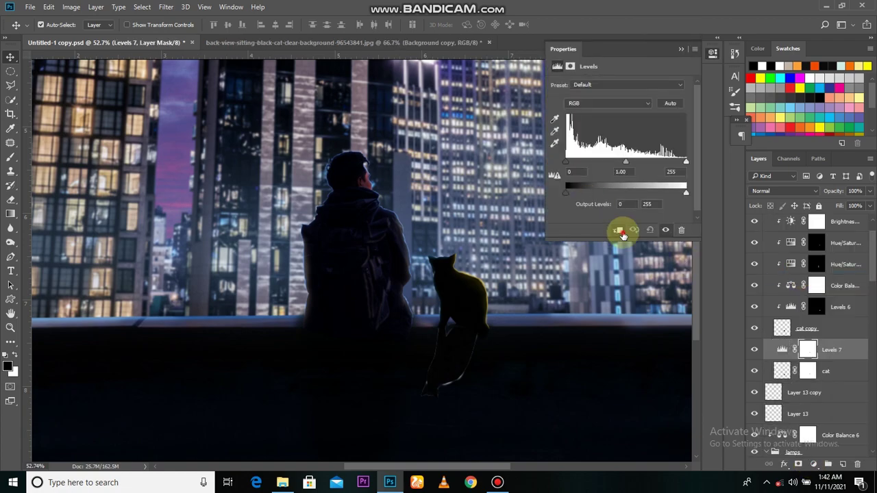
pyautogui.click(684, 50)
pyautogui.hotkey('ctrl', '0')
# - Set the shadow cat layer to 51% opacity, then select Layer 1
pyautogui.click(782, 371)
pyautogui.scroll(3, 405, 322)
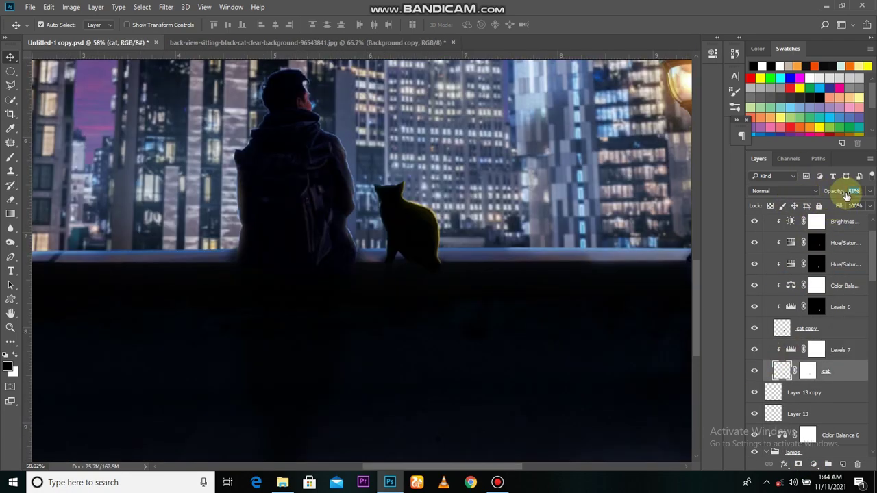
pyautogui.scroll(-4, 454, 370)
pyautogui.click(781, 400)
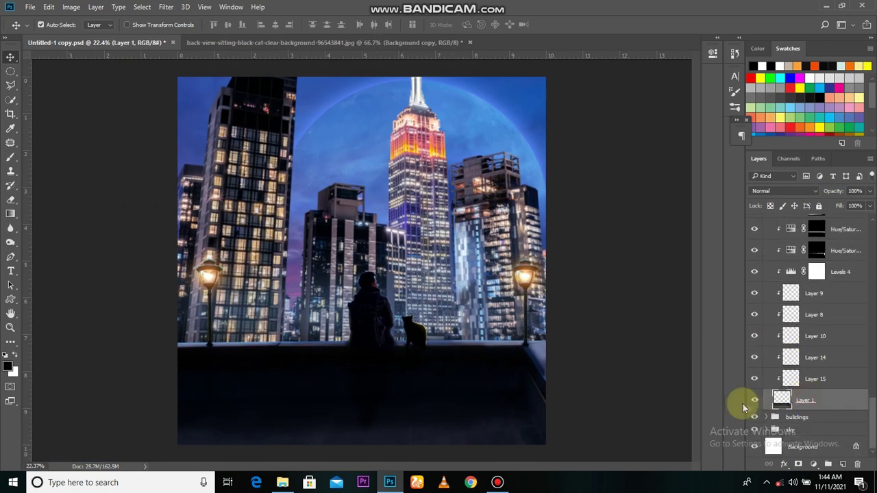
# - Clip a Levels adjustment to Layer 1, invert its mask to black and paint on it
pyautogui.click(814, 464)
pyautogui.click(808, 277)
pyautogui.click(635, 231)
pyautogui.click(682, 45)
pyautogui.hotkey('ctrl', 'i')
pyautogui.press('b')
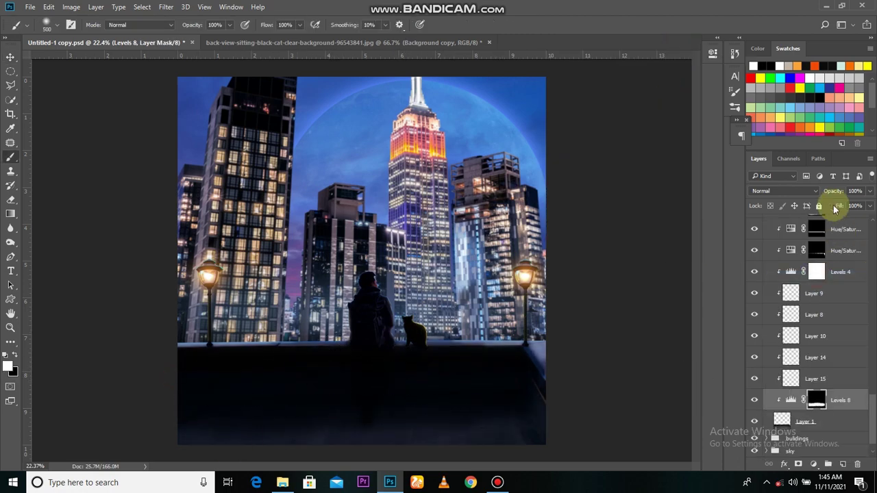
pyautogui.scroll(-2, 574, 305)
pyautogui.press('v')
pyautogui.scroll(5, 814, 343)
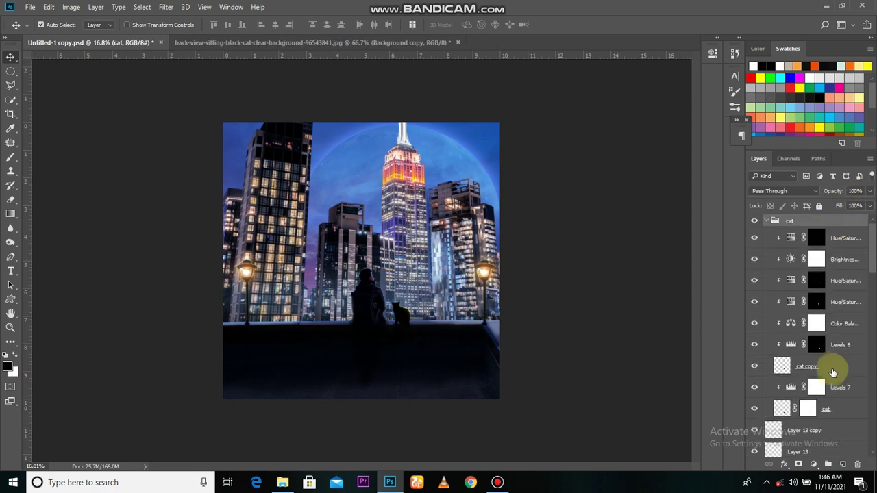
# - Add a cyan Solid Color fill layer blended as Soft Light
pyautogui.click(814, 464)
pyautogui.click(822, 227)
pyautogui.click(489, 157)
pyautogui.click(654, 148)
pyautogui.click(784, 191)
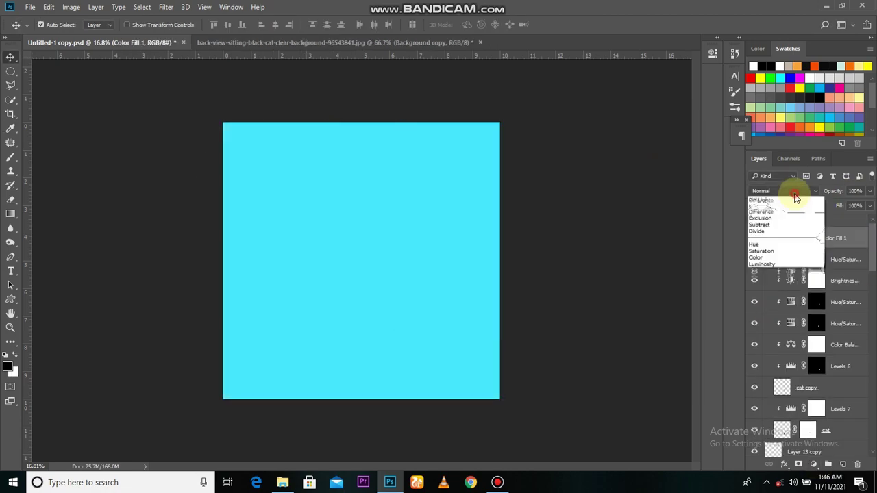
pyautogui.click(790, 218)
# - Add a cyan Gradient fill layer set to radial and reversed
pyautogui.click(813, 464)
pyautogui.click(809, 239)
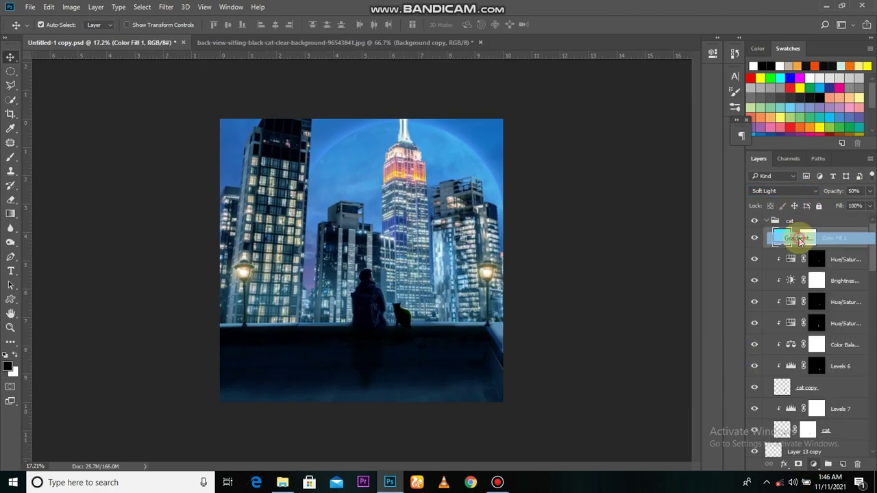
pyautogui.click(571, 147)
pyautogui.doubleClick(440, 298)
pyautogui.click(513, 188)
pyautogui.click(656, 149)
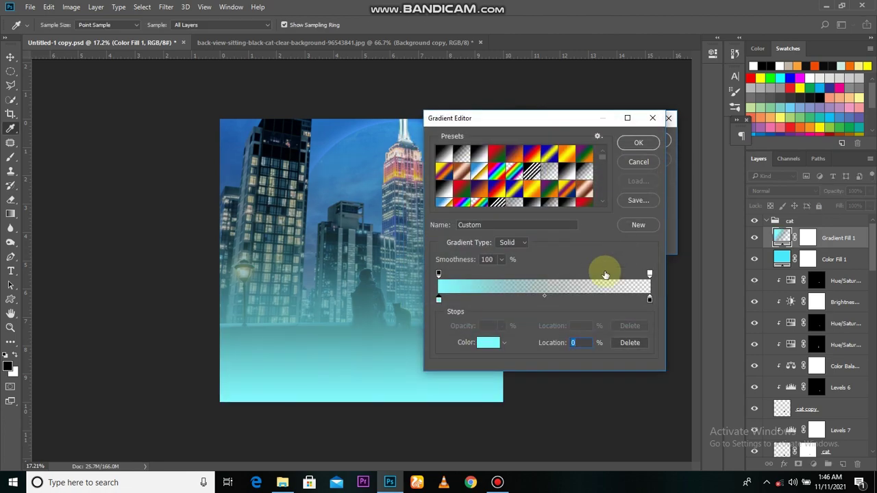
pyautogui.click(569, 158)
pyautogui.click(565, 177)
# - Rework the gradient into an enlarged radial vignette with a black outer stop
pyautogui.click(553, 213)
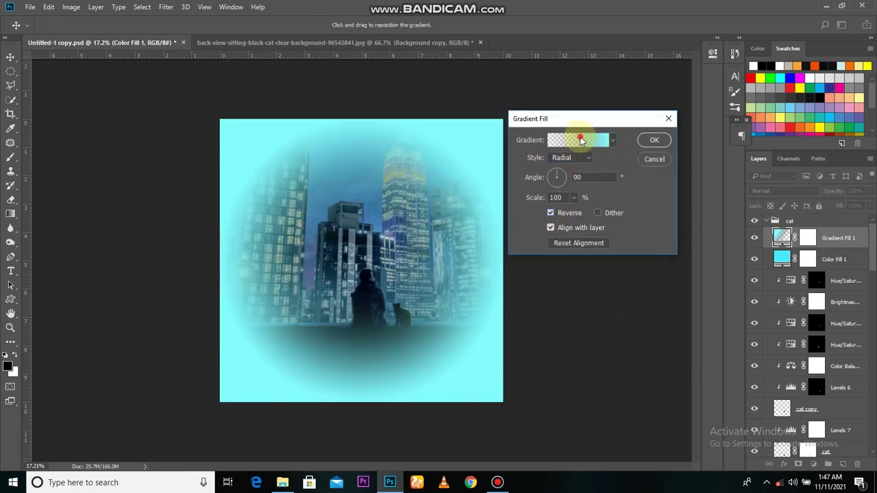
pyautogui.click(580, 140)
pyautogui.moveTo(440, 300); pyautogui.dragTo(441, 322)
pyautogui.click(488, 342)
pyautogui.click(558, 228)
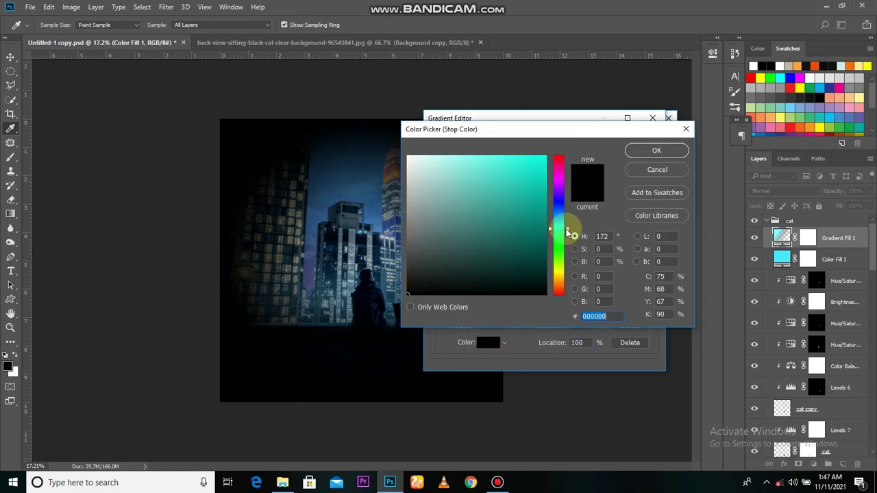
pyautogui.click(488, 157)
pyautogui.click(645, 152)
pyautogui.click(637, 139)
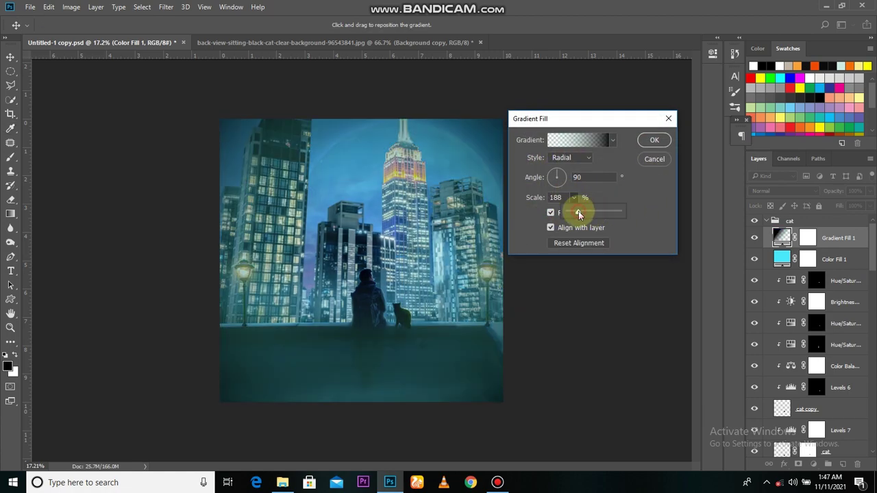
pyautogui.moveTo(582, 213); pyautogui.dragTo(603, 212)
pyautogui.press('Return')
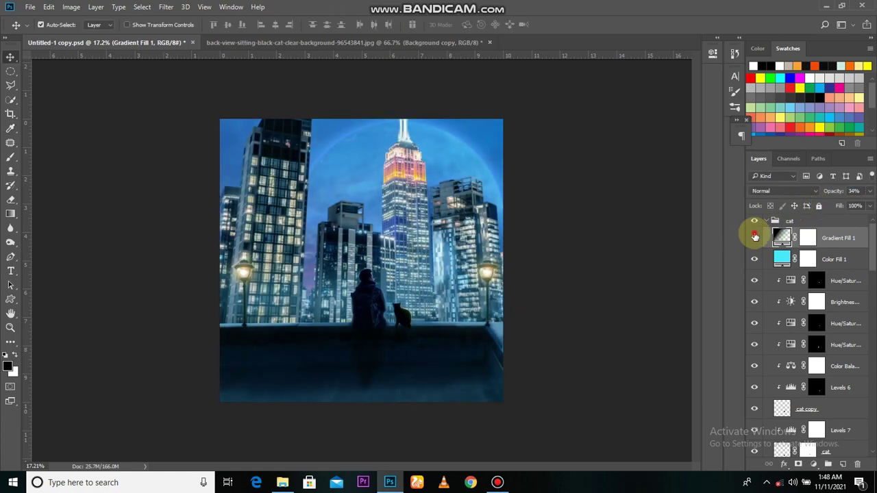
# - Add a Soft Light Yellow, Green, Blue Gradient Map and move both fills above the cat group
pyautogui.click(835, 259)
pyautogui.click(814, 464)
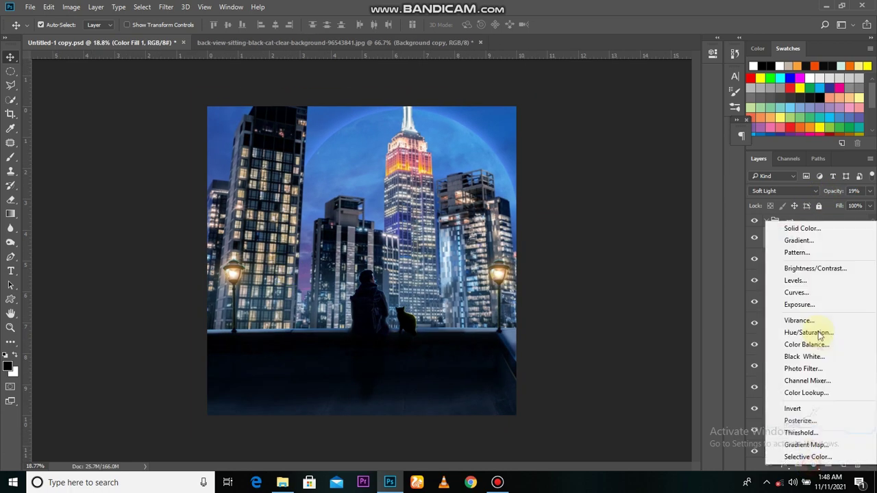
pyautogui.click(807, 445)
pyautogui.click(615, 87)
pyautogui.click(517, 179)
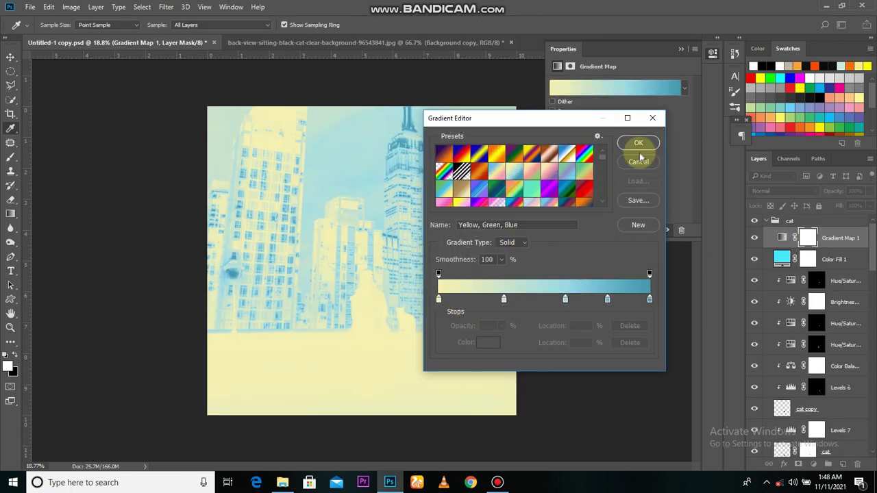
pyautogui.click(638, 143)
pyautogui.click(784, 190)
pyautogui.click(793, 285)
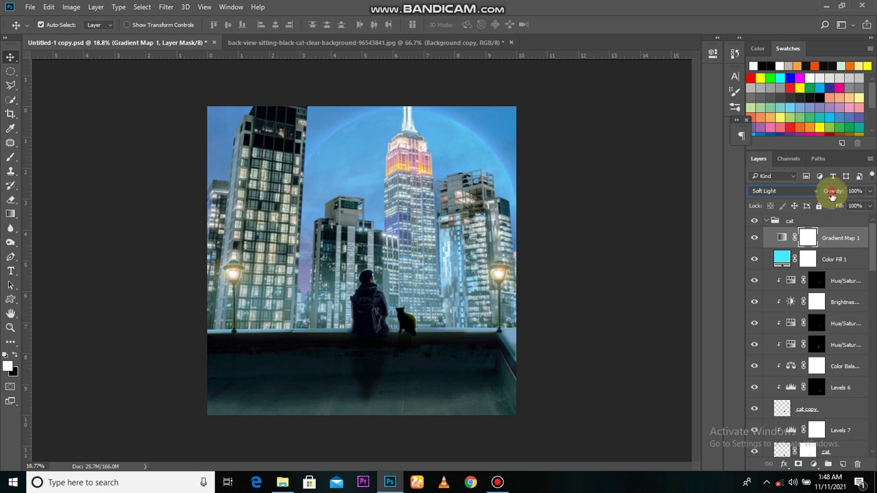
pyautogui.moveTo(834, 259); pyautogui.dragTo(832, 218)
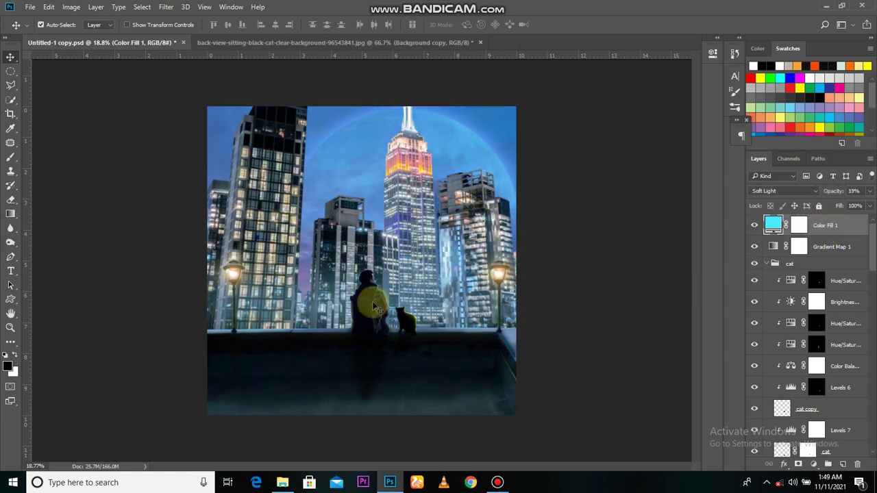
# - Soften the cat layer slightly with a Gaussian Blur
pyautogui.scroll(-2, 795, 295)
pyautogui.scroll(-2, 823, 316)
pyautogui.scroll(-2, 799, 298)
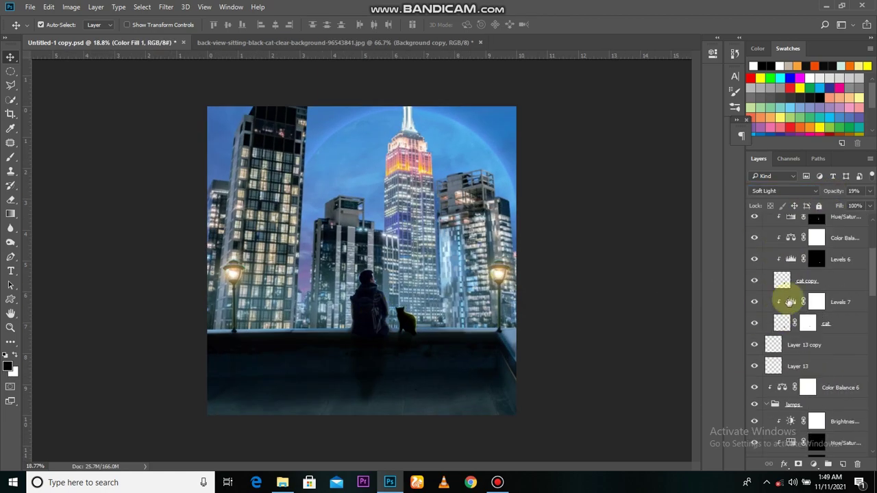
pyautogui.click(800, 323)
pyautogui.click(166, 7)
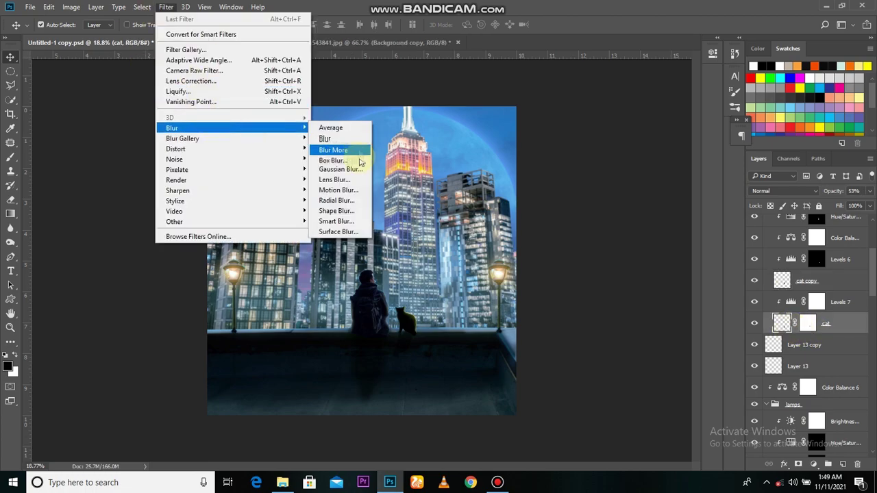
pyautogui.click(346, 170)
pyautogui.click(681, 191)
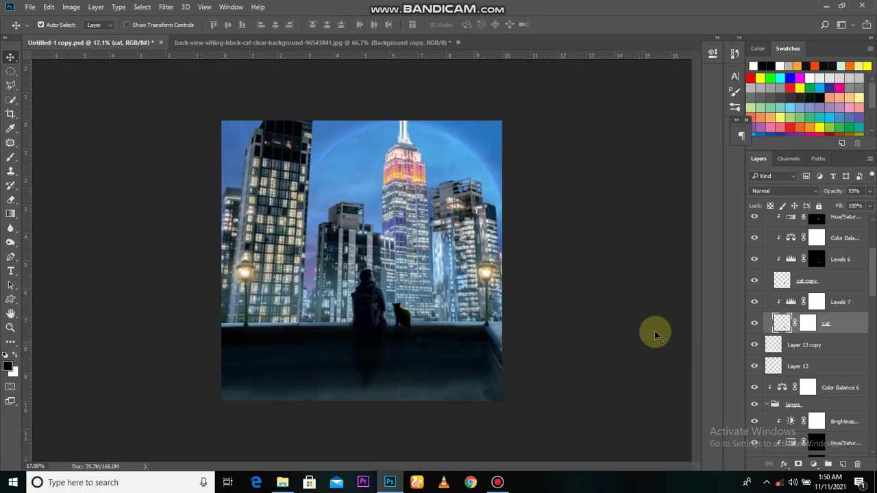
# - Paint a contact shadow on a new layer, cleaning its edges with the eraser
pyautogui.click(843, 464)
pyautogui.press('b')
pyautogui.scroll(4, 402, 337)
pyautogui.scroll(3, 478, 378)
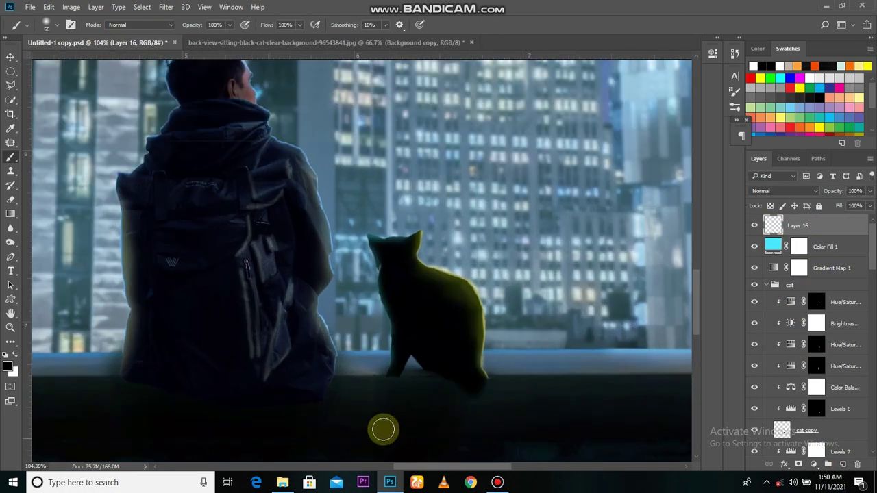
pyautogui.scroll(-1, 403, 377)
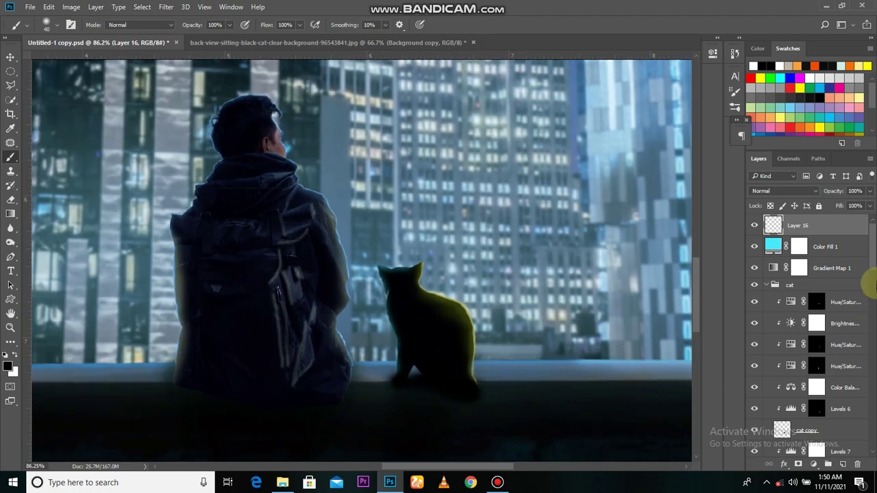
pyautogui.press('e')
pyautogui.press('[')
pyautogui.press('[')
pyautogui.press('[')
pyautogui.scroll(2, 440, 354)
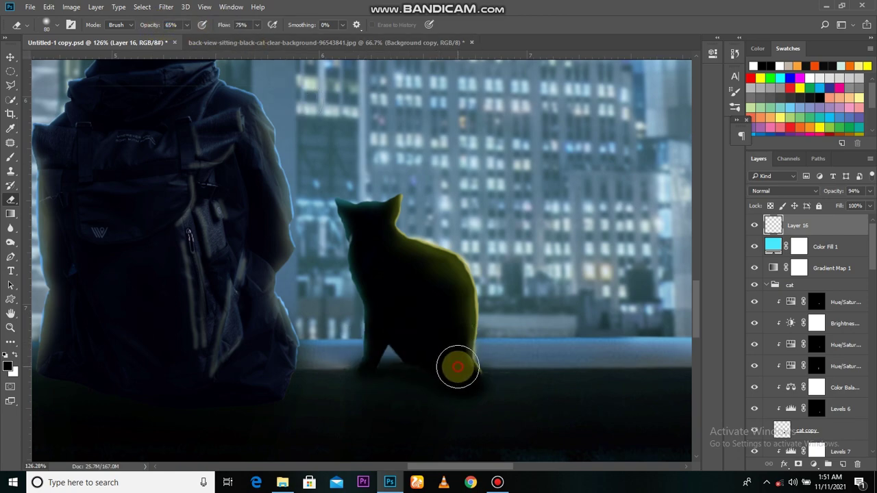
pyautogui.press('b')
pyautogui.press('e')
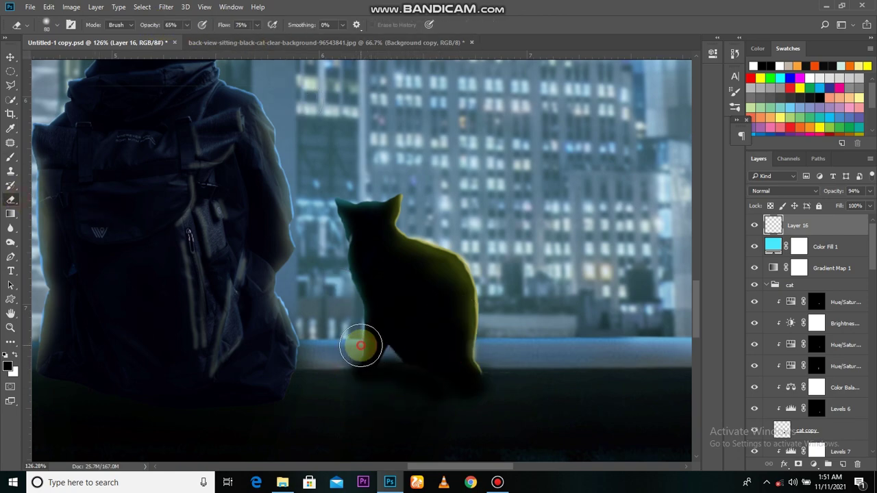
pyautogui.press('b')
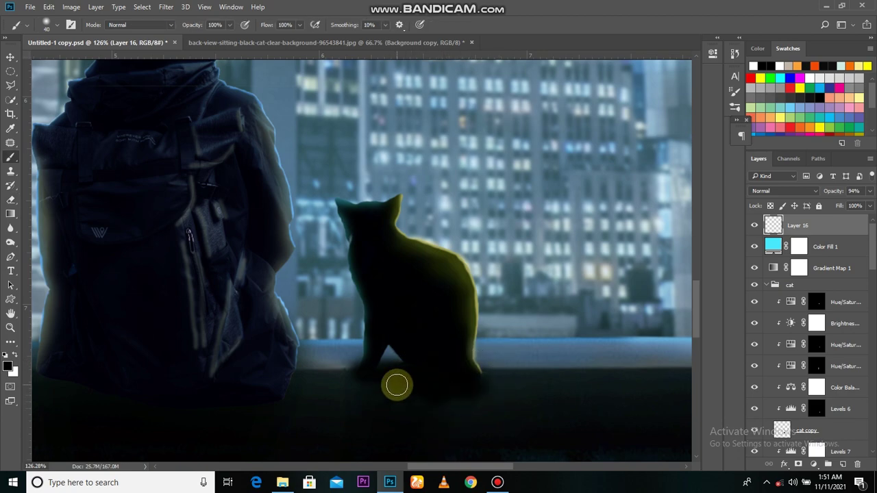
# - Blur the painted shadow and refine it with the eraser
pyautogui.click(166, 7)
pyautogui.click(351, 173)
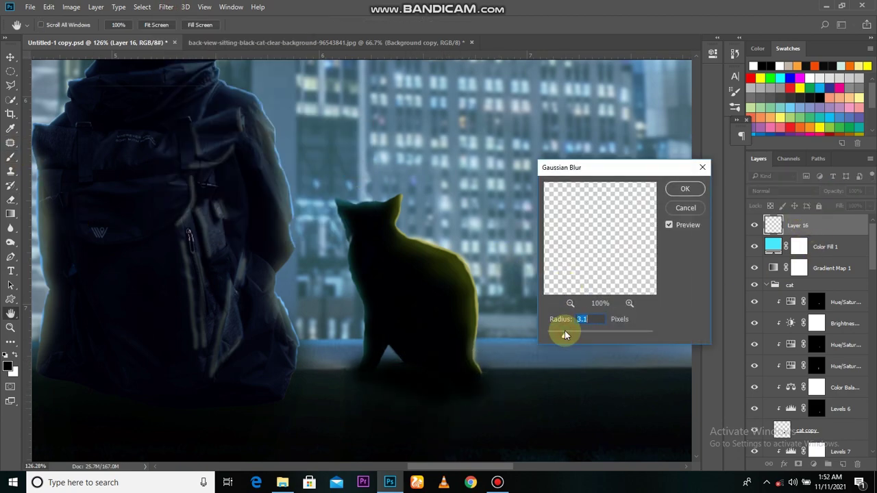
pyautogui.press('Return')
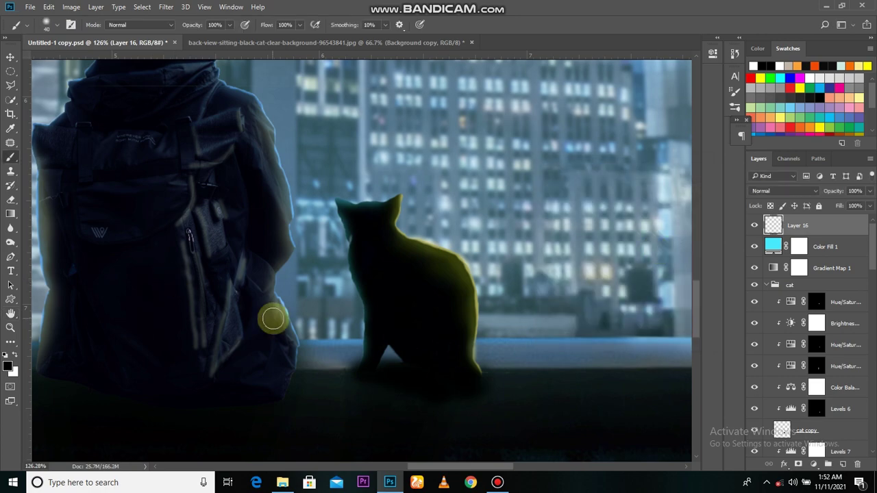
pyautogui.press('e')
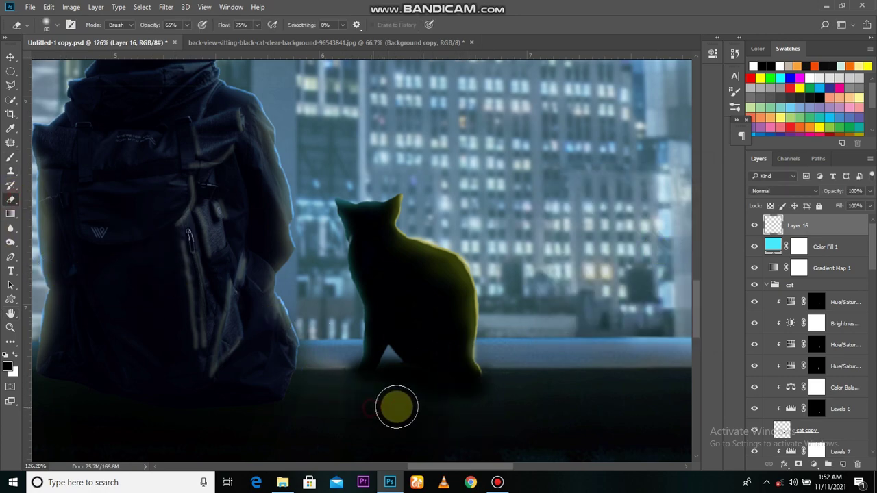
pyautogui.write('v90')
pyautogui.scroll(-3, 496, 409)
pyautogui.scroll(-2, 496, 409)
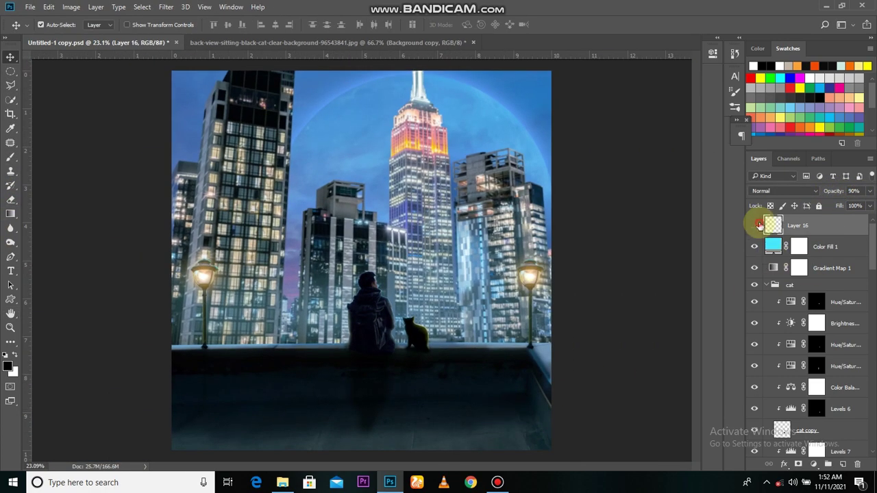
pyautogui.scroll(2, 397, 359)
pyautogui.scroll(1, 397, 359)
# - Paint a second shadow on a new layer at 64% opacity, then stamp all visible layers
pyautogui.click(837, 464)
pyautogui.press('b')
pyautogui.scroll(1, 349, 367)
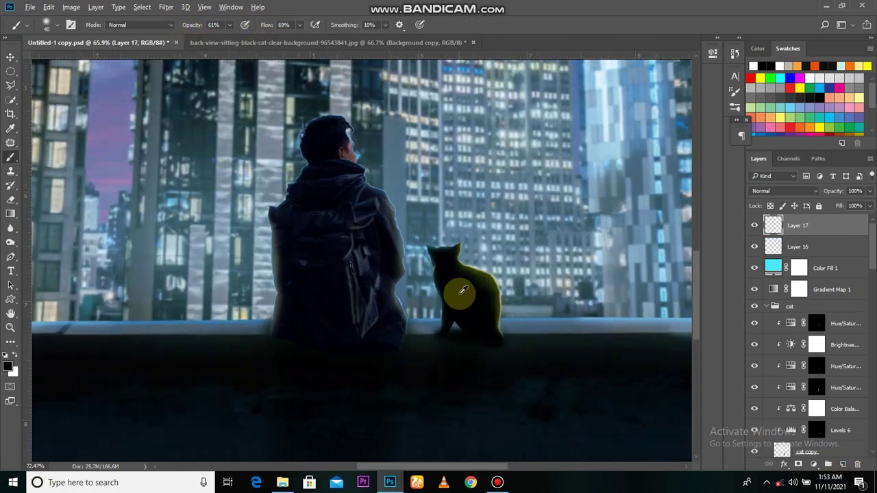
pyautogui.scroll(2, 462, 291)
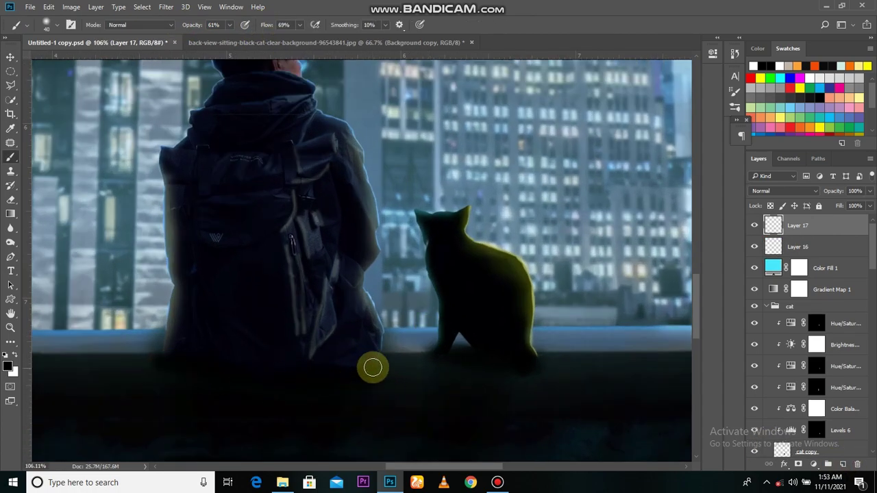
pyautogui.scroll(-3, 505, 378)
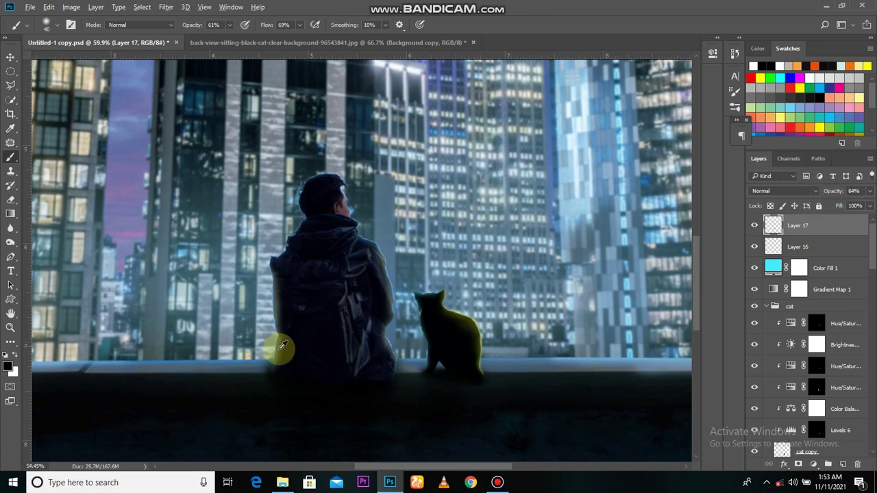
pyautogui.scroll(-5, 279, 347)
pyautogui.press('v')
pyautogui.press('6')
pyautogui.press('4')
pyautogui.scroll(1, 576, 273)
pyautogui.scroll(1, 462, 339)
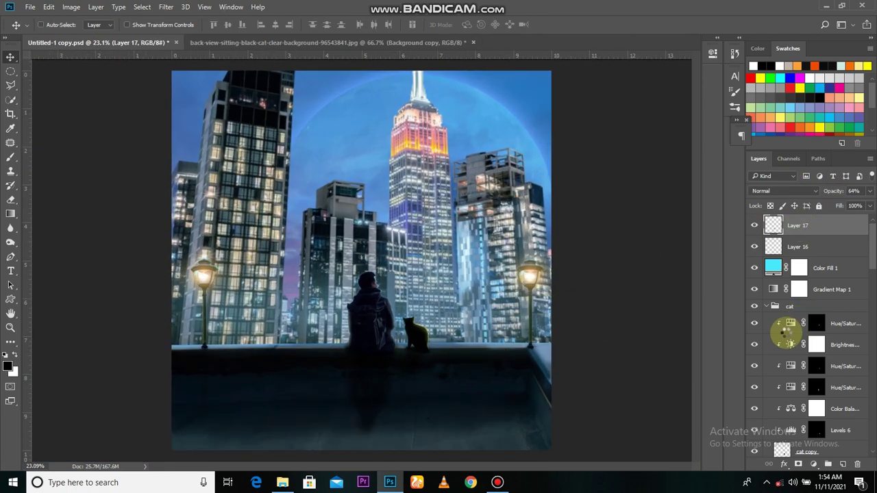
pyautogui.hotkey('ctrl', 'alt', 'shift', 'e')
# - In Camera Raw, warm and tint the image, raise exposure to +0.50 and boost contrast
pyautogui.click(166, 7)
pyautogui.click(171, 59)
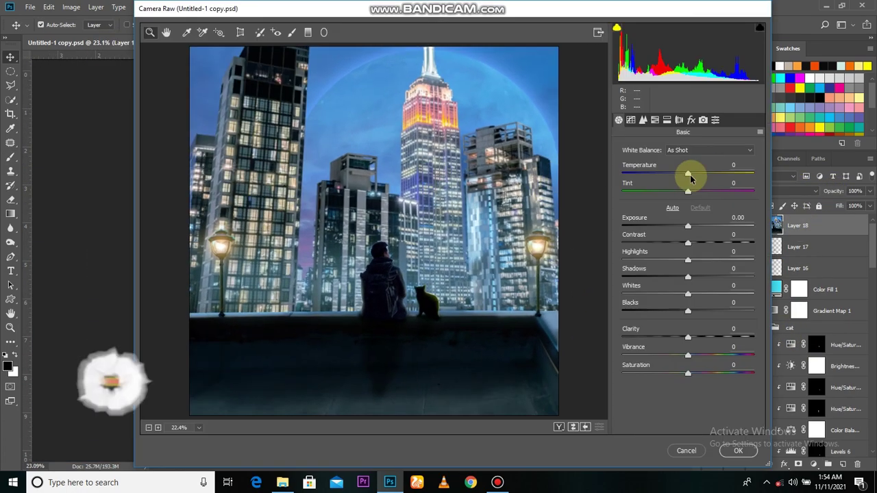
pyautogui.moveTo(690, 172); pyautogui.dragTo(699, 192)
pyautogui.moveTo(688, 226); pyautogui.dragTo(695, 226)
pyautogui.moveTo(688, 243)
pyautogui.mouseDown()
pyautogui.moveTo(700, 244)
pyautogui.moveTo(668, 260)
pyautogui.moveTo(677, 287)
pyautogui.moveTo(699, 295)
pyautogui.moveTo(673, 313)
pyautogui.mouseUp()
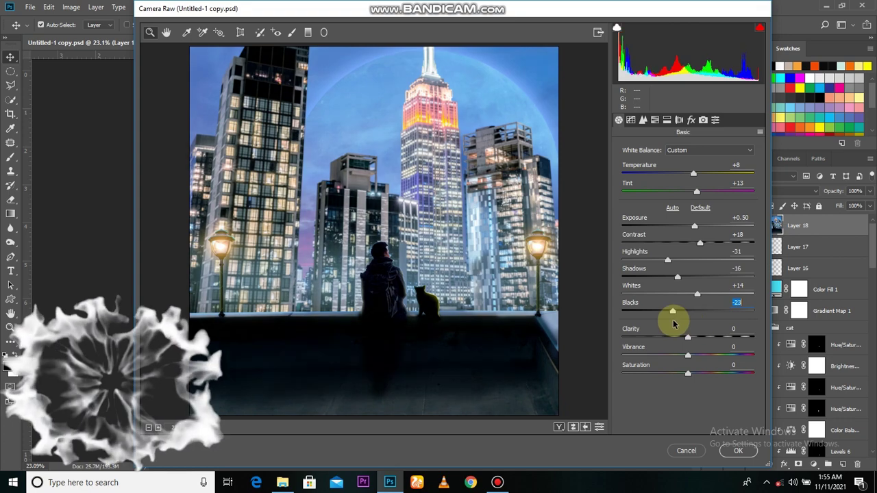
# - Add a dark, soft-edged Highlight Priority post-crop vignette and apply the Camera Raw filter
pyautogui.click(690, 120)
pyautogui.click(499, 483)
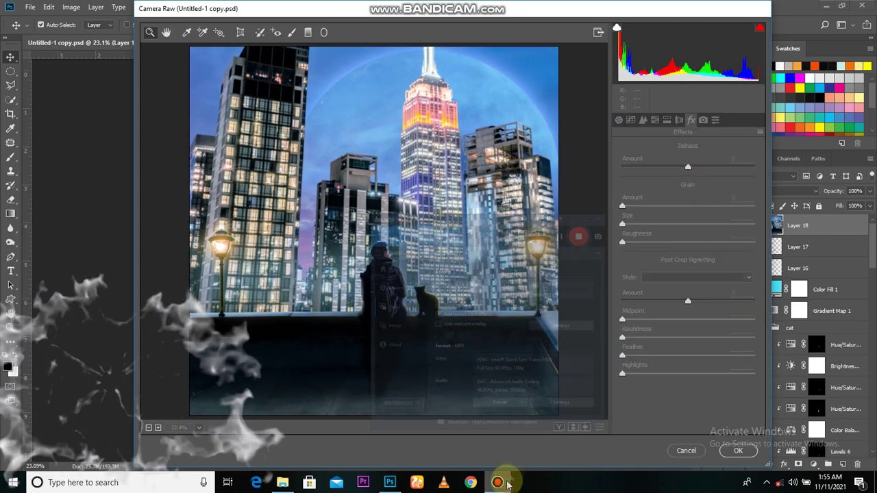
pyautogui.moveTo(689, 301)
pyautogui.mouseDown()
pyautogui.moveTo(663, 301)
pyautogui.moveTo(747, 320)
pyautogui.mouseUp()
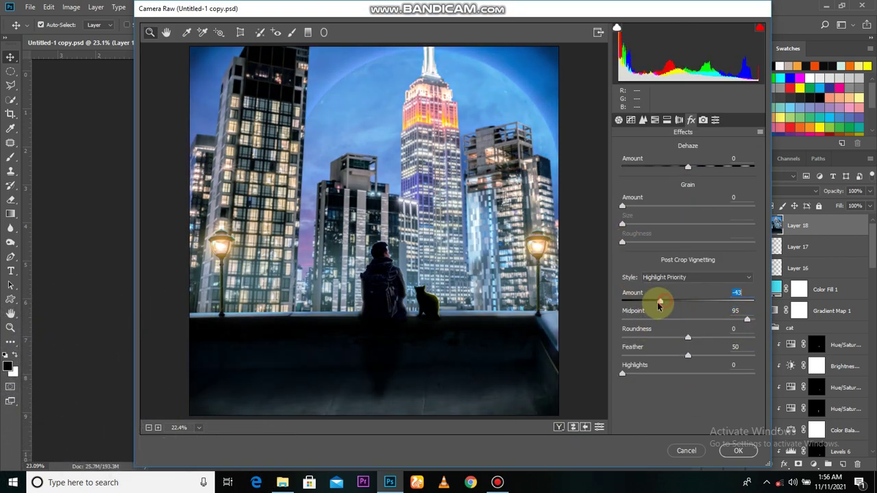
pyautogui.moveTo(658, 306); pyautogui.dragTo(651, 301)
pyautogui.moveTo(728, 337); pyautogui.dragTo(676, 337)
pyautogui.moveTo(747, 320); pyautogui.dragTo(730, 319)
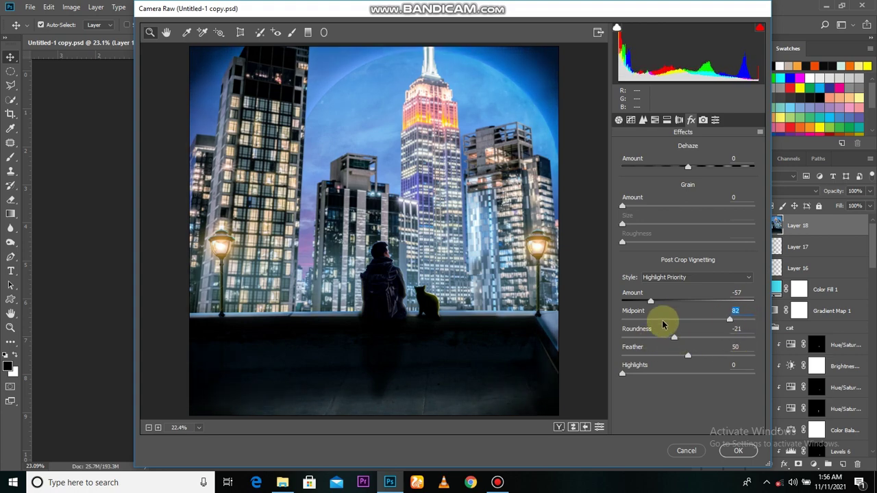
pyautogui.moveTo(687, 356); pyautogui.dragTo(709, 356)
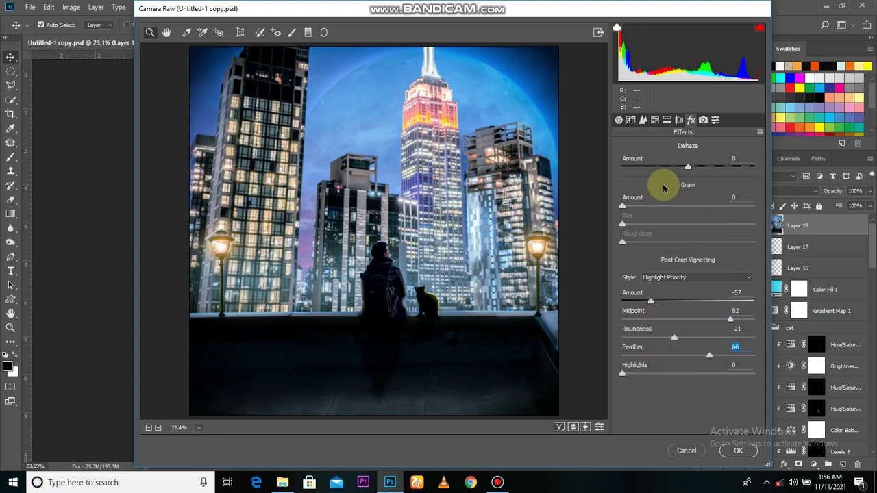
pyautogui.click(618, 120)
pyautogui.click(721, 446)
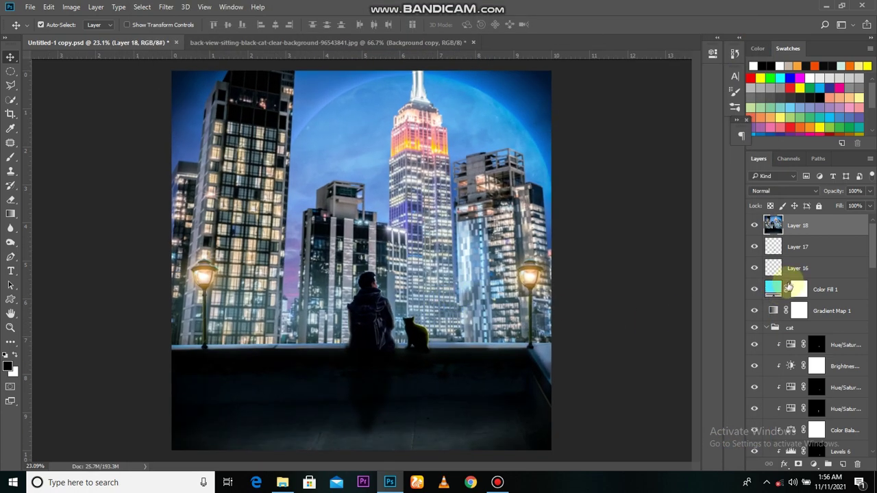
# - Add a Levels adjustment layer, then delete it
pyautogui.click(813, 464)
pyautogui.click(788, 276)
pyautogui.click(681, 230)
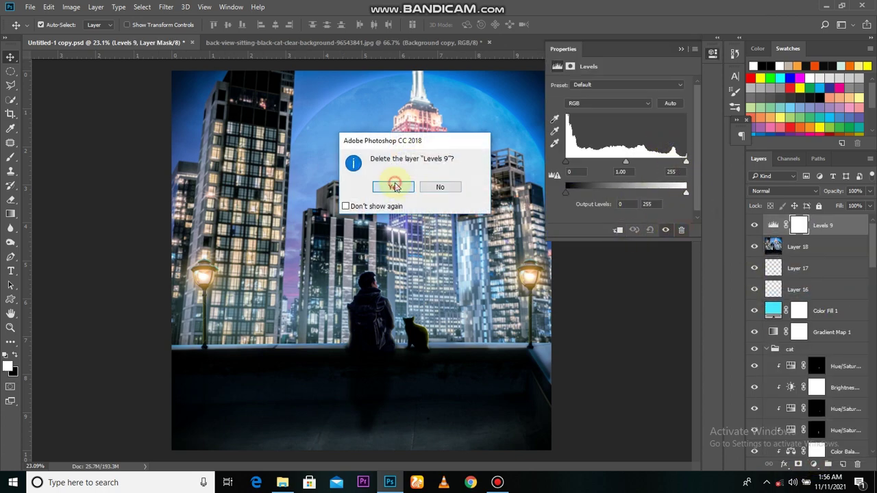
pyautogui.click(394, 184)
# - Add a Curves adjustment with one bent point to brighten the scene, toggling it to compare
pyautogui.click(813, 464)
pyautogui.click(784, 290)
pyautogui.click(656, 132)
pyautogui.moveTo(657, 132)
pyautogui.mouseDown()
pyautogui.moveTo(588, 190)
pyautogui.moveTo(637, 172)
pyautogui.mouseUp()
pyautogui.click(681, 49)
pyautogui.click(754, 224)
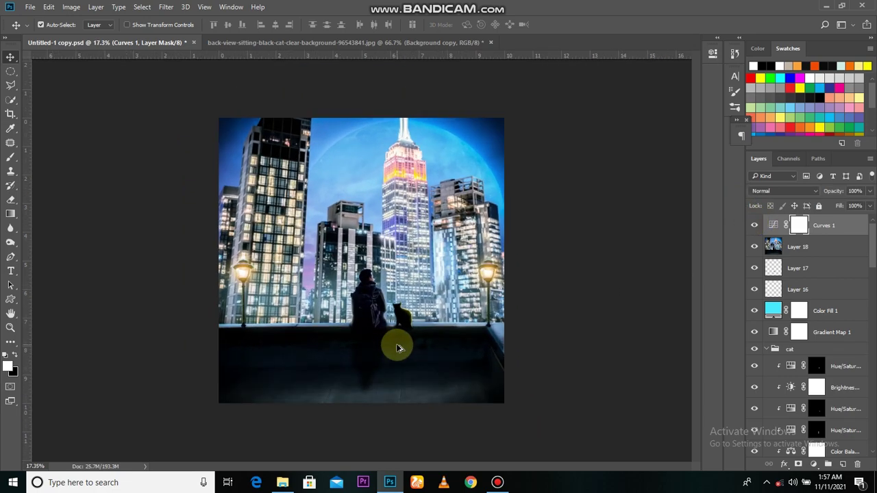